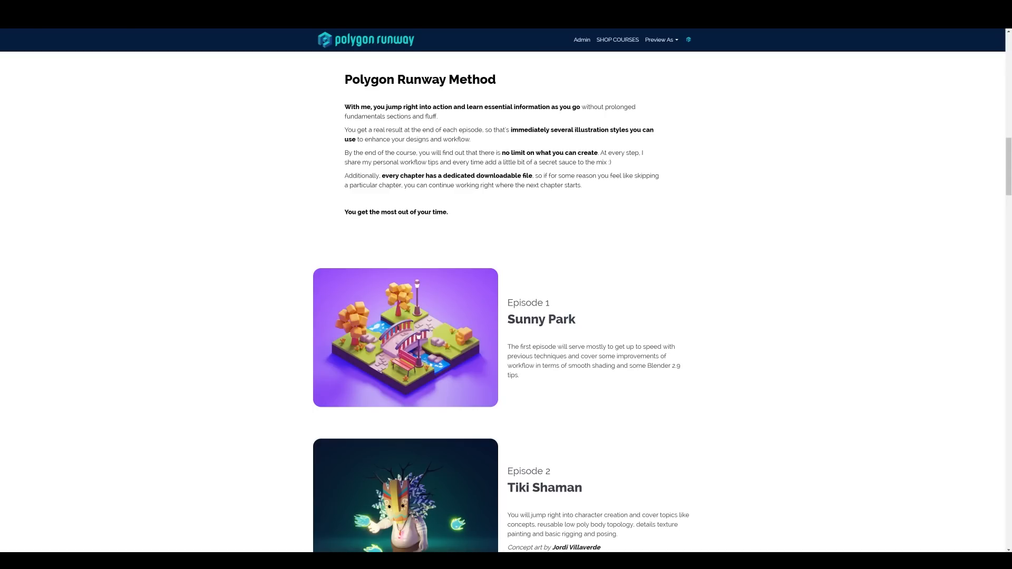
Step: Browse the course page from the teaching method through the episode overview to the student reviews
scroll(506, 303, "down", 4)
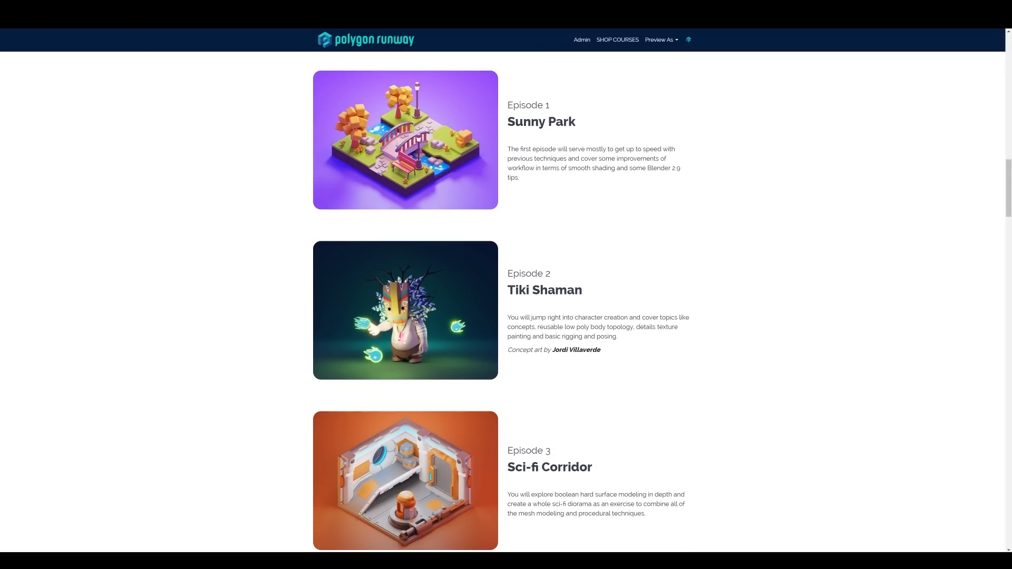
scroll(506, 303, "down", 3)
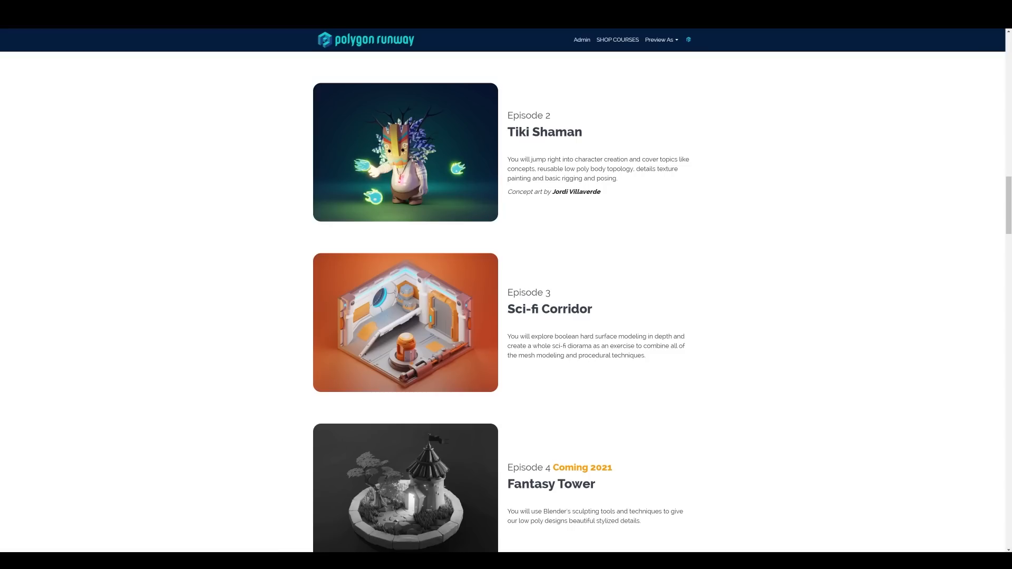
scroll(506, 303, "down", 4)
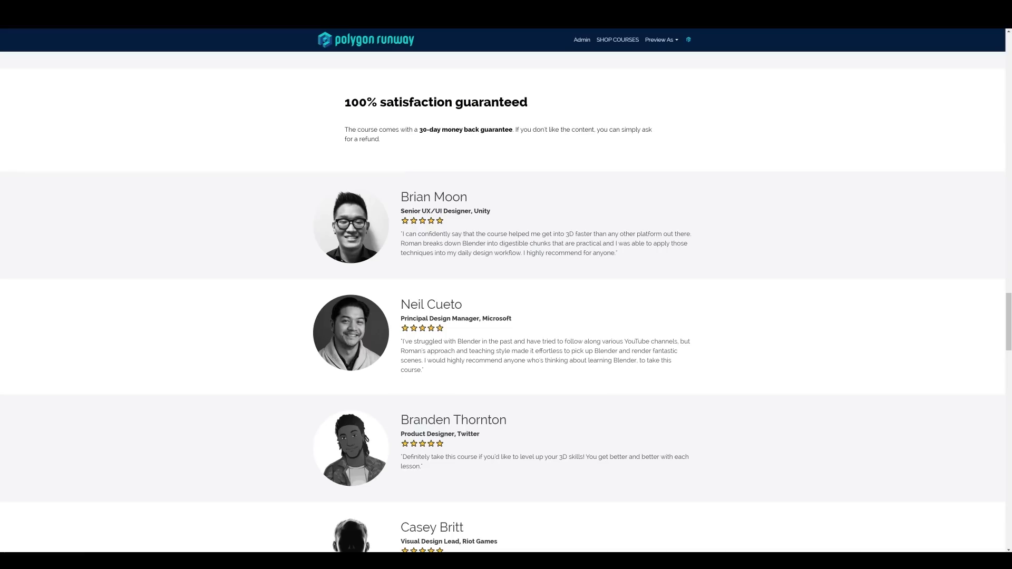
scroll(506, 303, "down", 6)
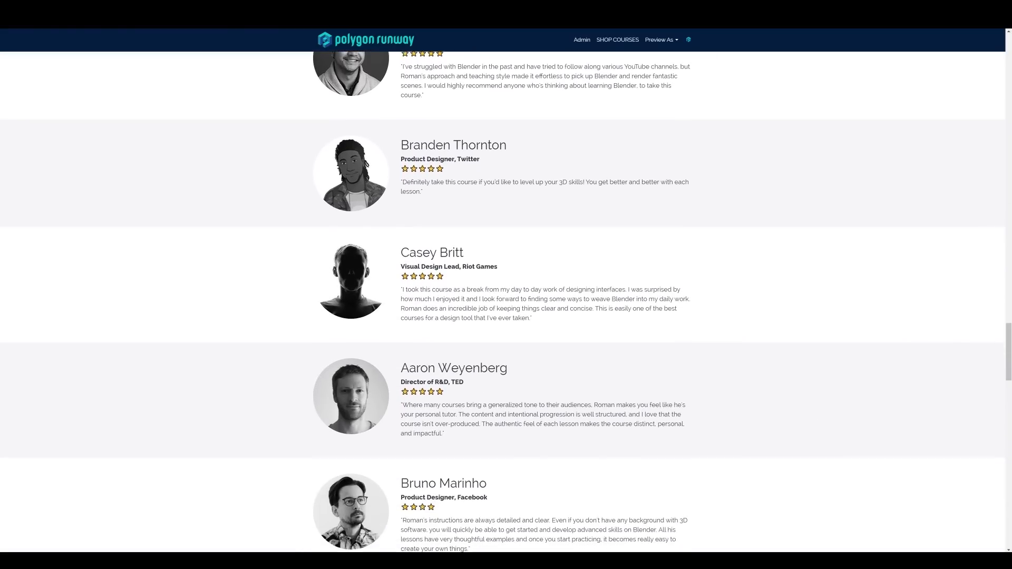
scroll(506, 303, "down", 4)
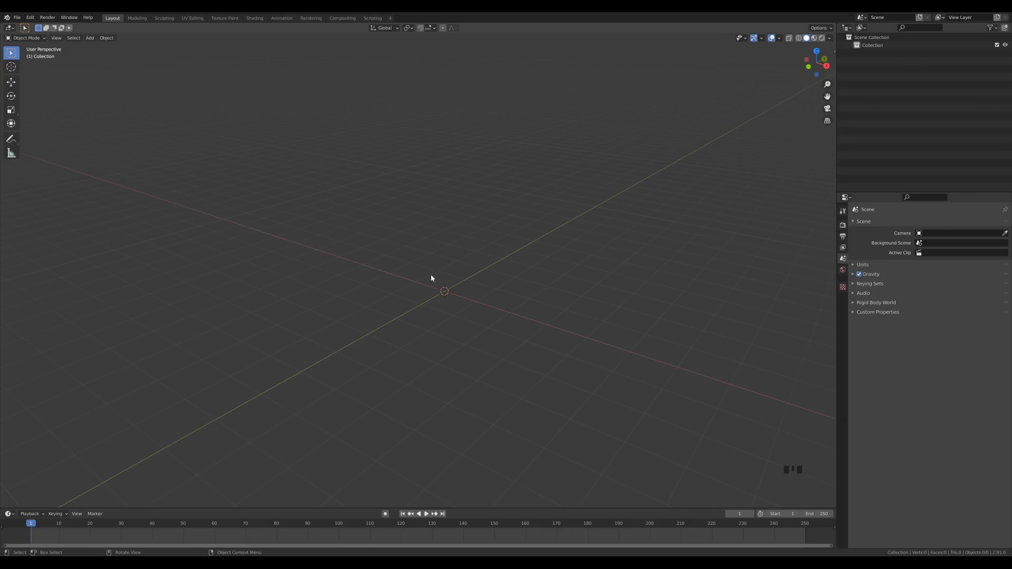
Step: In Blender, add a plane and raise its mesh about 0.57 m along Z in Edit Mode
key("shift+a")
mouse_move(475, 281)
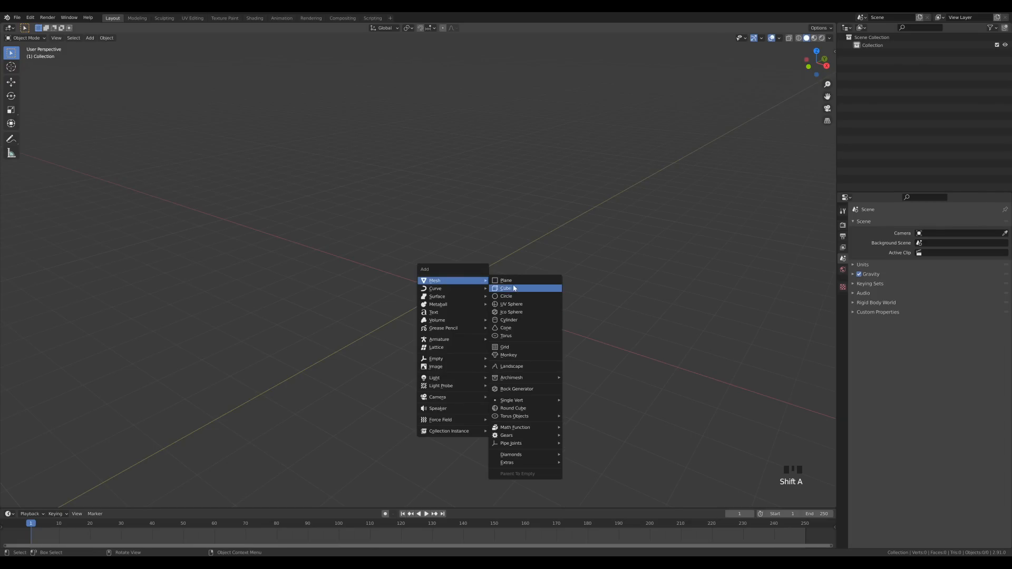
left_click(520, 280)
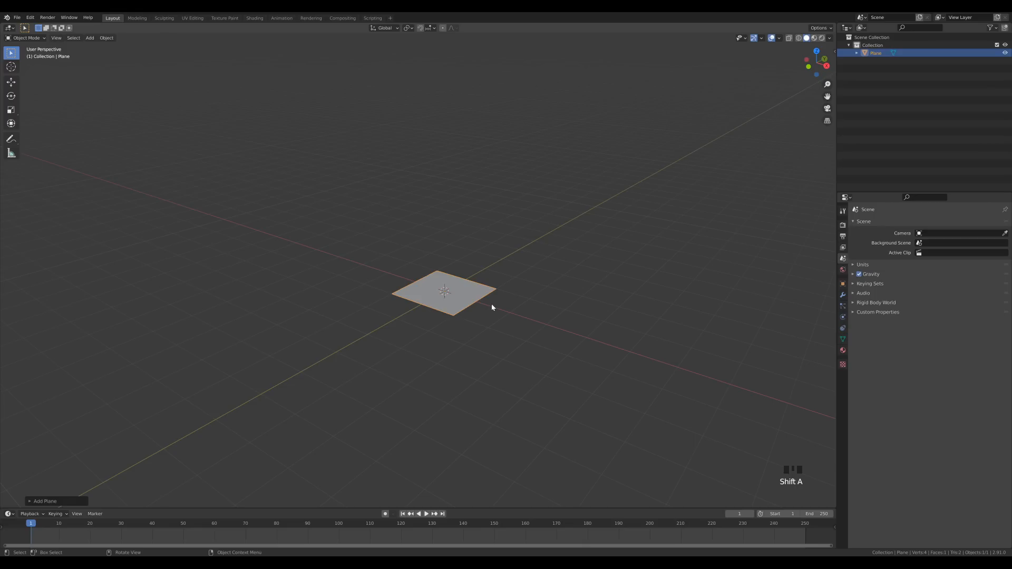
key("Tab")
middle_click_drag(523, 311, 546, 303)
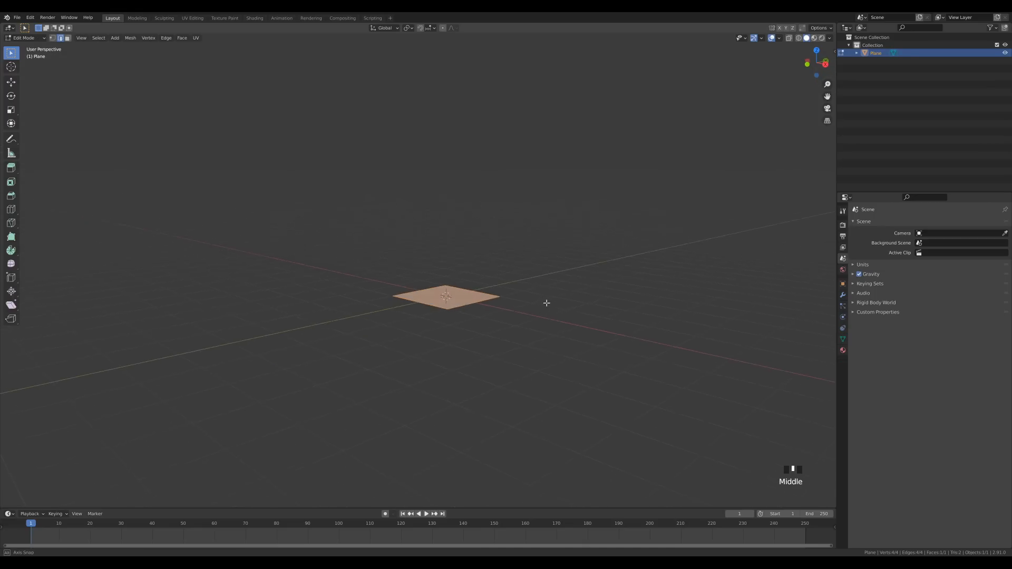
key("g")
key("z")
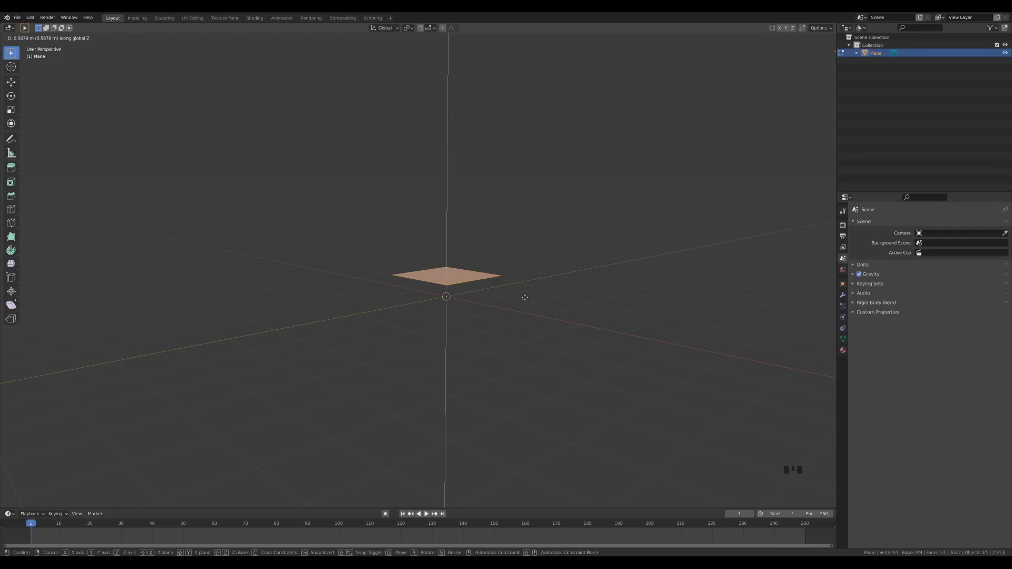
left_click(524, 296)
Step: Extrude the plane upward about 0.7 m to form the chair's solid seat block
middle_click_drag(524, 296, 535, 326)
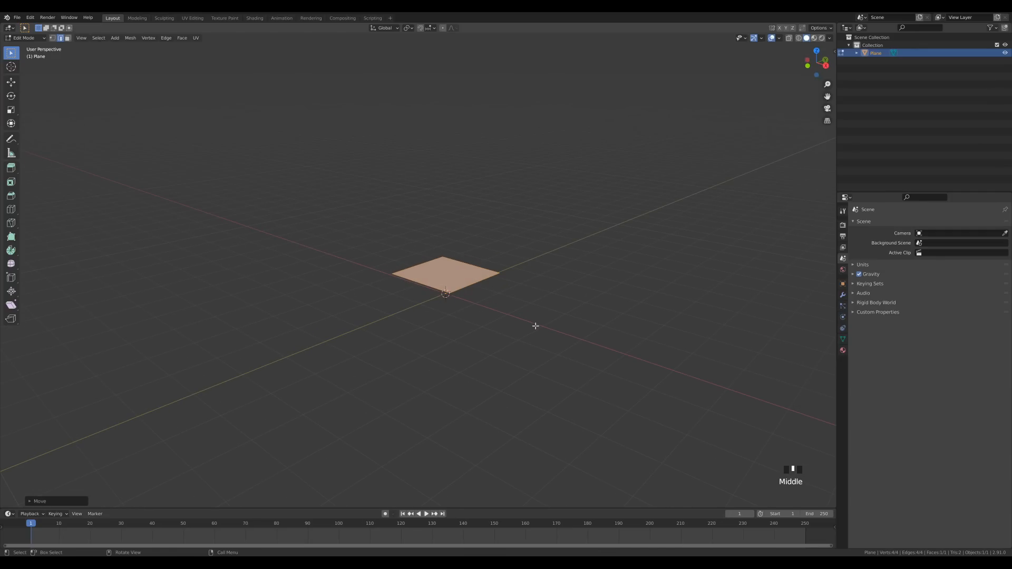
key("e")
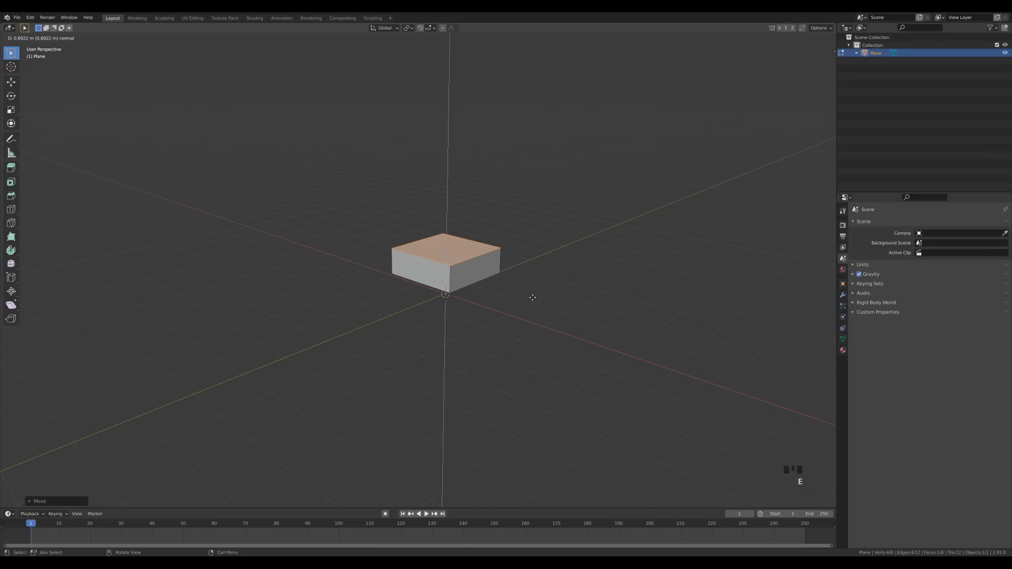
left_click(533, 297)
Step: Add a loop cut parallel to the block's rear side and slide it backward by a factor of about 0.61
middle_click_drag(533, 296, 506, 275)
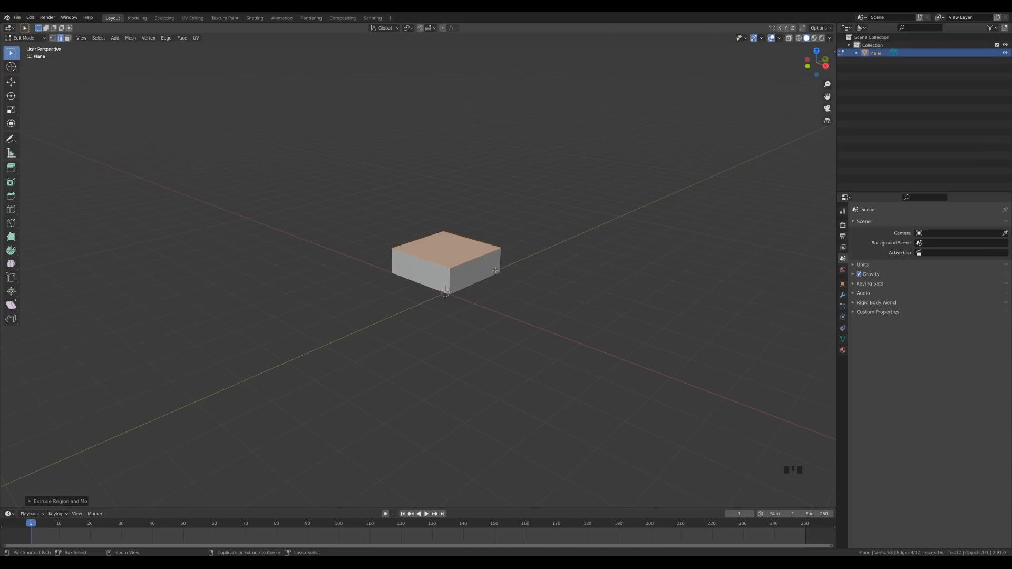
key("ctrl+r")
left_click(492, 269)
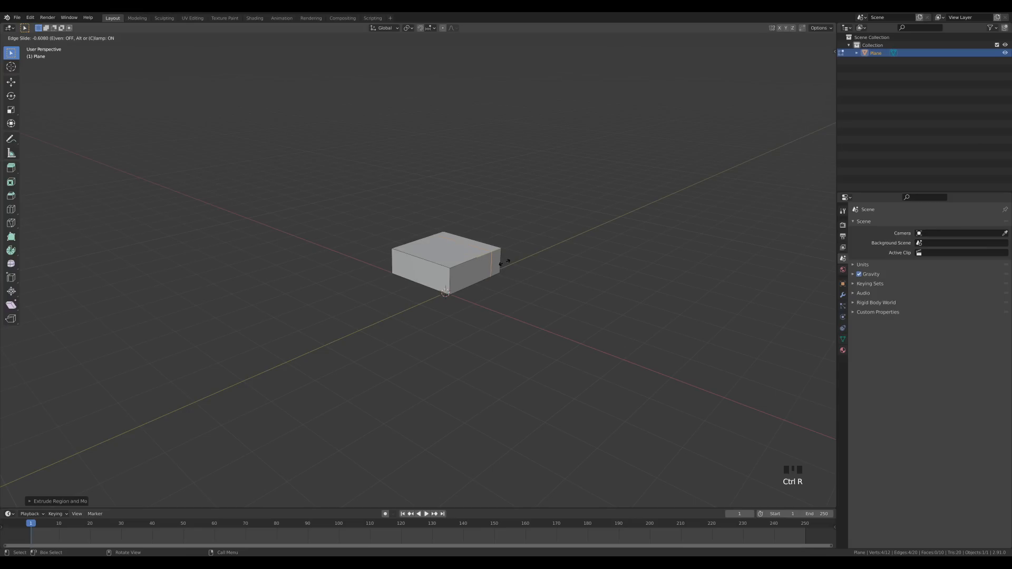
left_click(505, 262)
Step: Add two loop cuts running front to back and scale them apart along X to outline narrow armrests
key("ctrl+r")
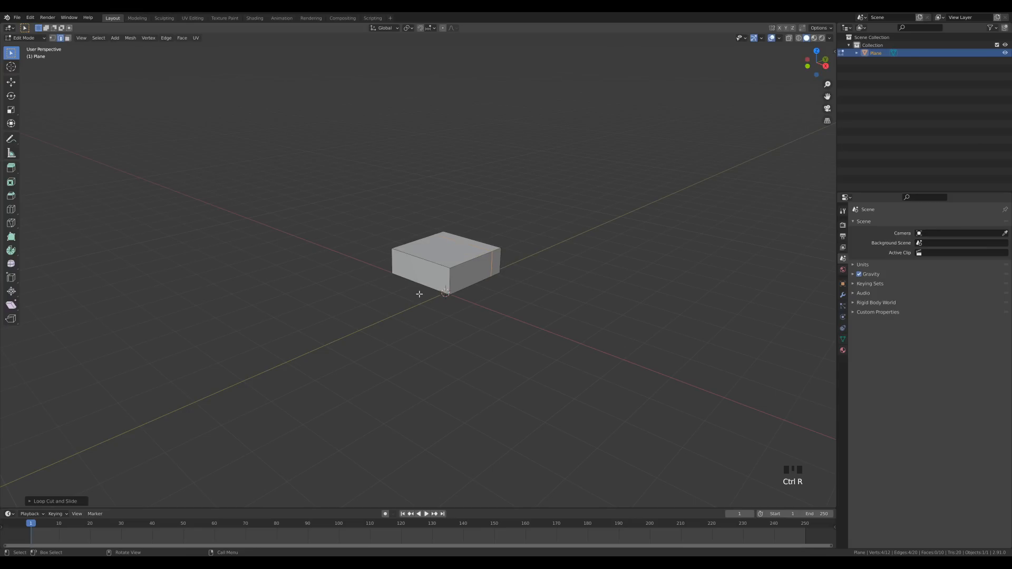
scroll(422, 270, "up", 1)
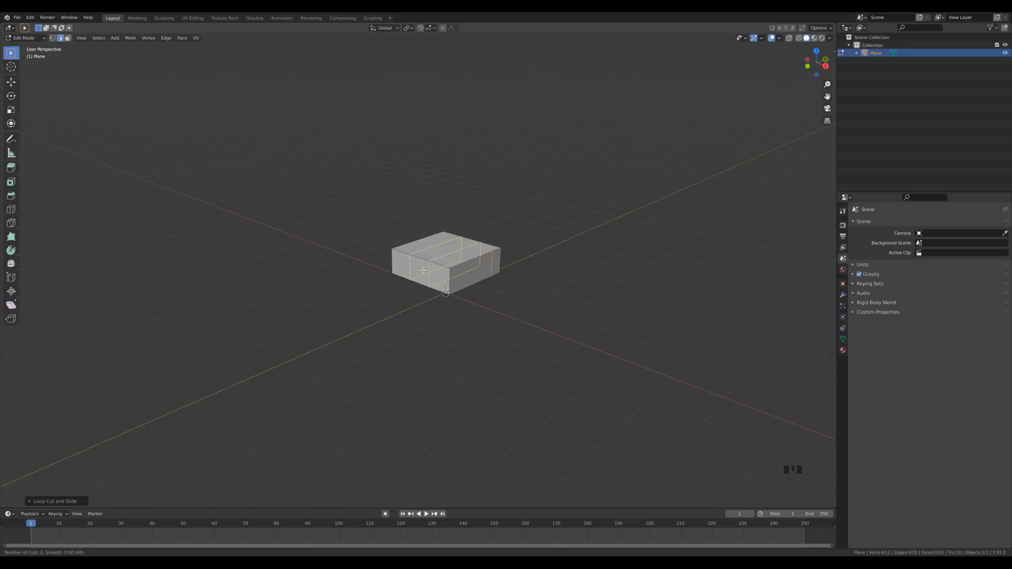
left_click(423, 270)
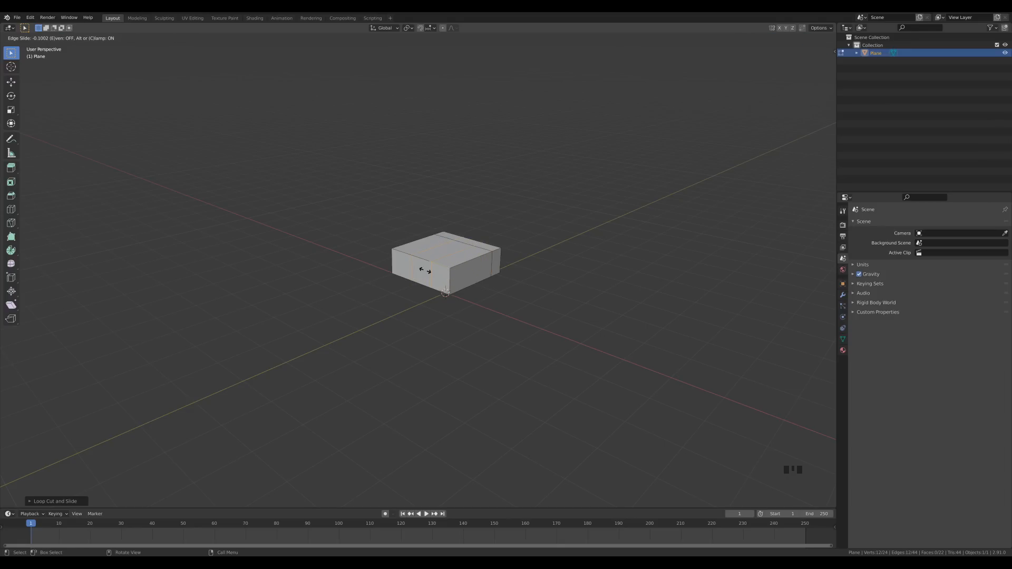
left_click(424, 272)
key("s")
key("x")
left_click(387, 244)
Step: Select the U-shaped strip of top faces along the sides and rear, and extrude it up about 0.58 m
middle_click_drag(387, 243, 548, 289)
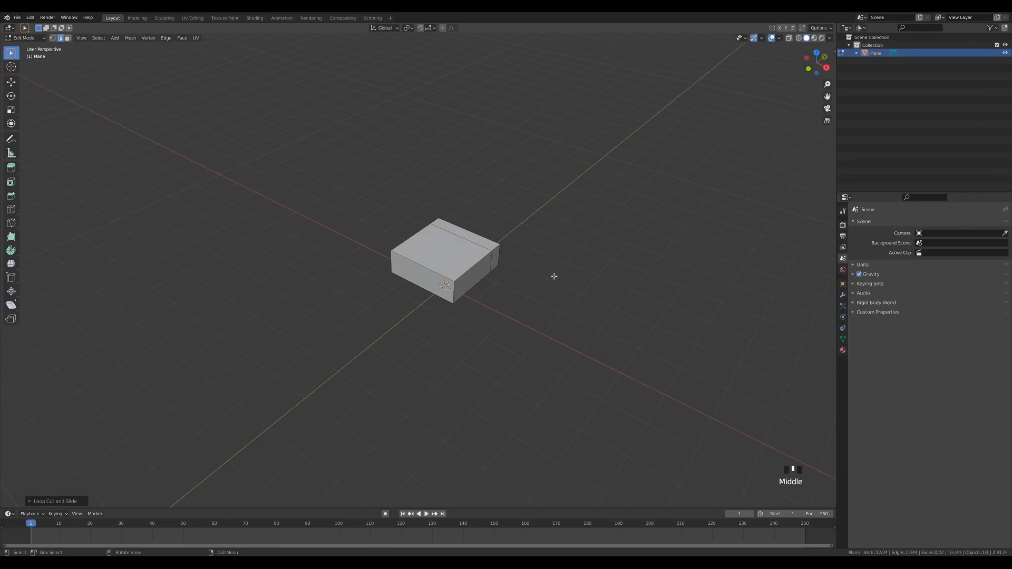
scroll(550, 277, "up", 2)
key("3")
left_click(493, 261)
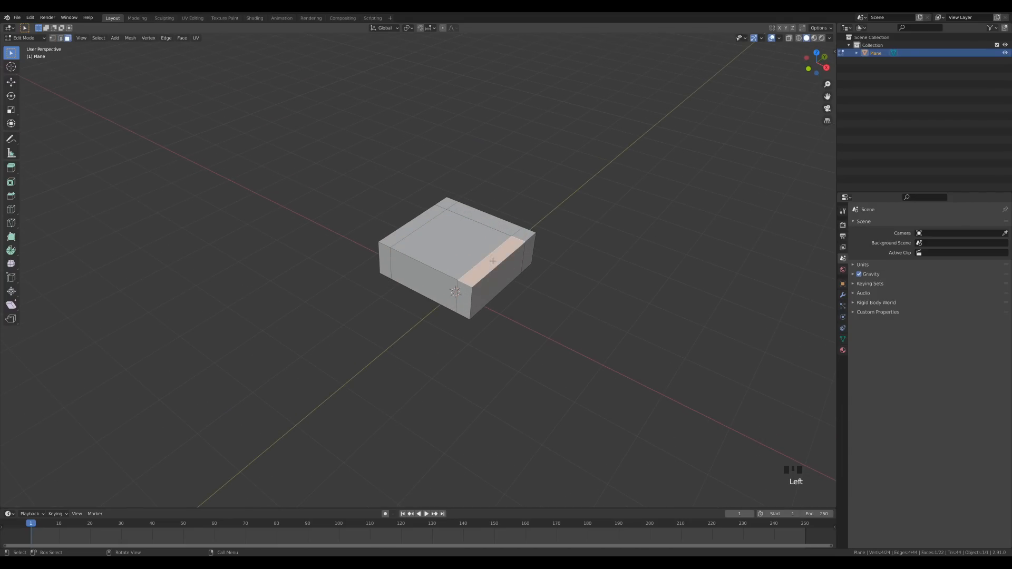
left_click(488, 217, "ctrl")
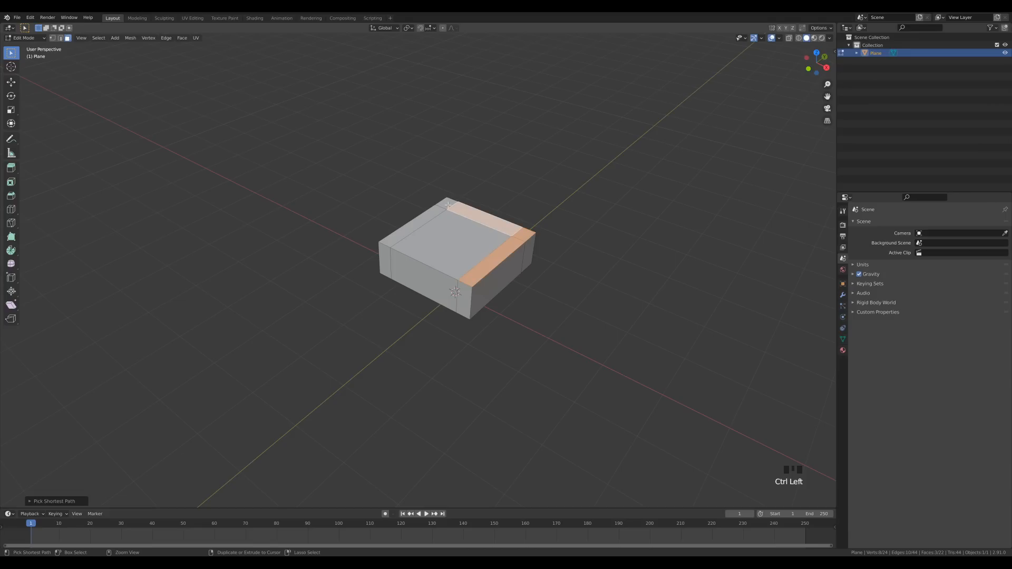
left_click(445, 208, "ctrl")
middle_click_drag(665, 306, 655, 294)
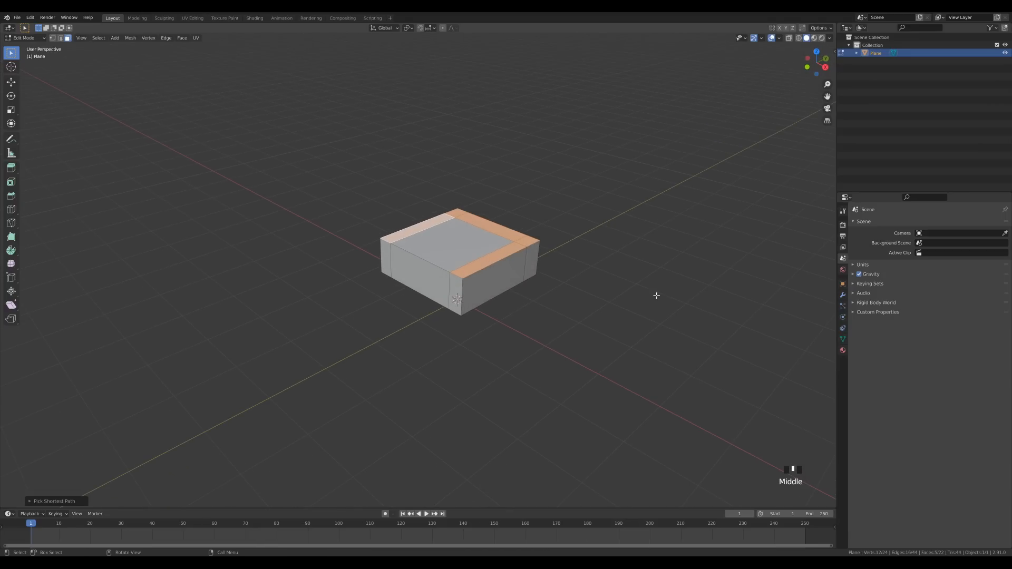
key("e")
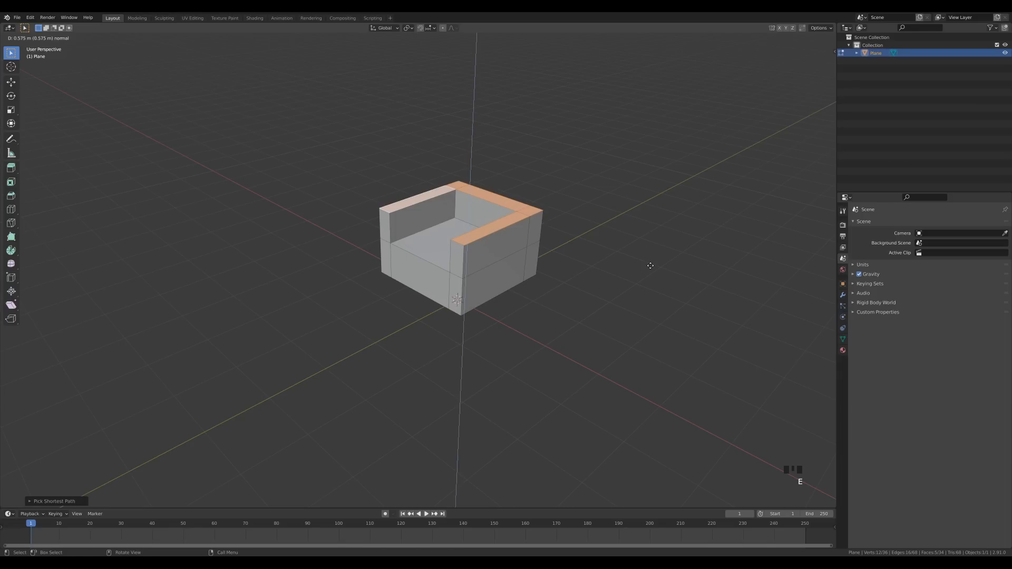
left_click(650, 265)
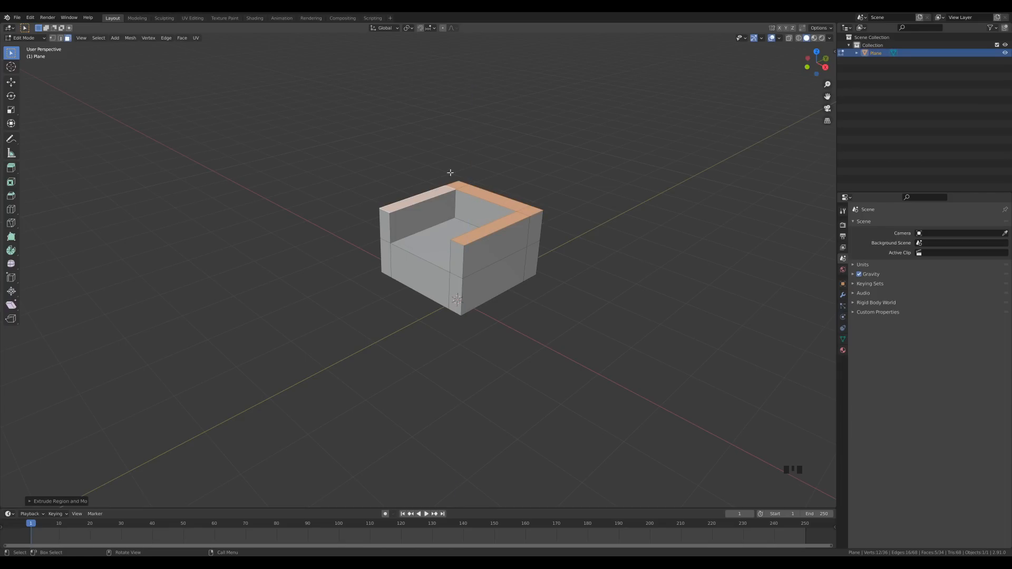
Step: Extrude the rear row of top faces up about 1.3 m to form the chair's backrest
left_click(457, 183)
left_click(535, 210, "ctrl")
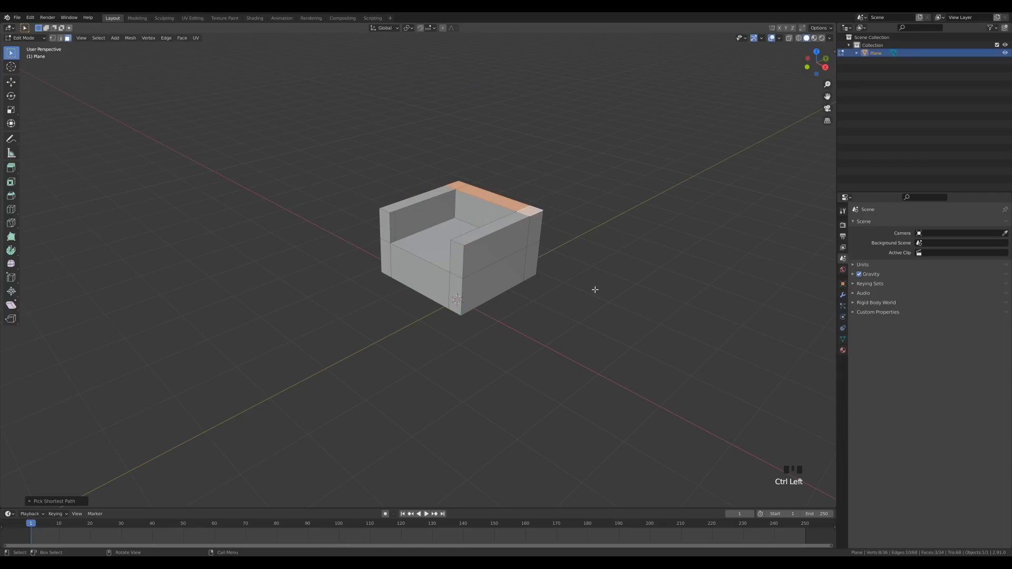
key("e")
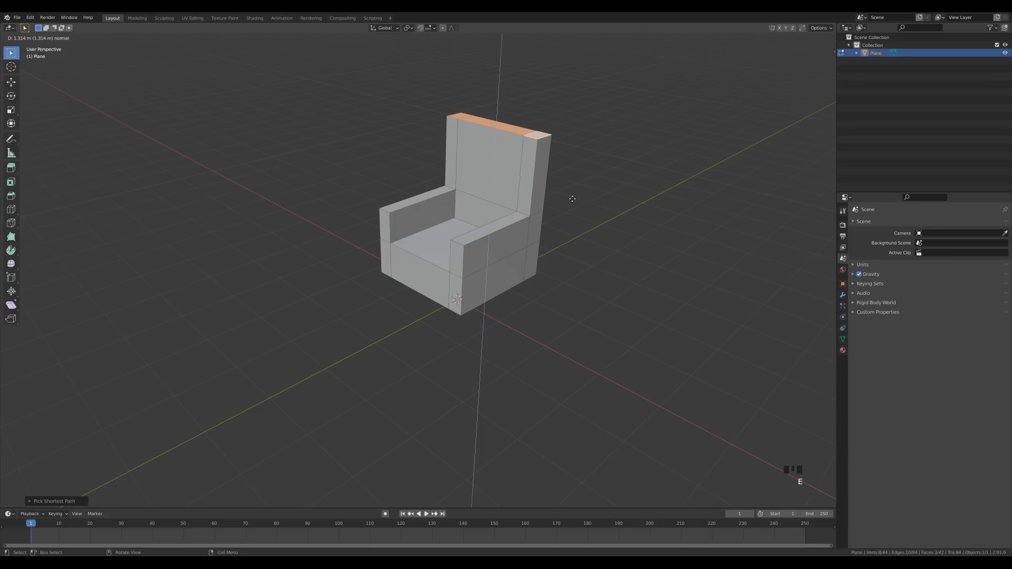
left_click(572, 197)
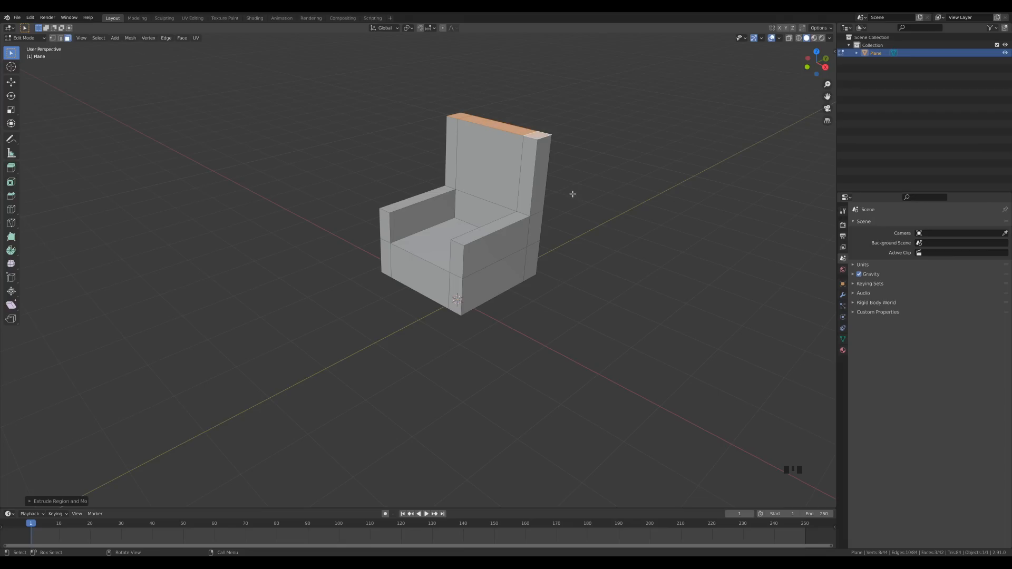
Step: In the right-side wireframe view, move the backrest's upper rear vertices backward and slightly down to slant its rear
key("KP_3")
middle_click_drag(585, 188, 549, 240, "shift")
mouse_move(516, 272)
middle_mouse_down("shift")
mouse_move(524, 260)
mouse_move(515, 193)
middle_mouse_up("shift")
scroll(511, 194, "down", 1)
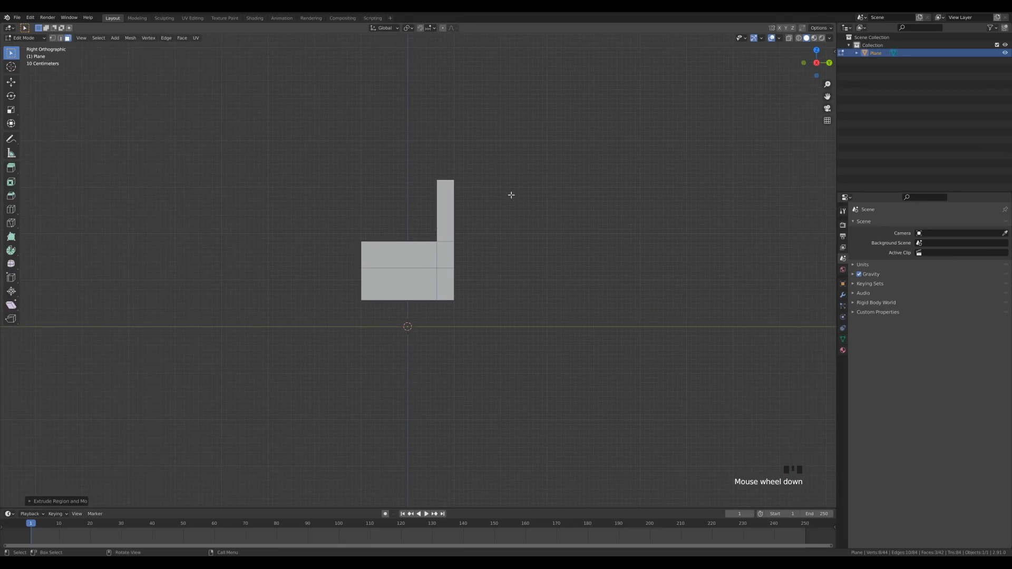
key("z")
left_click(438, 196)
scroll(468, 282, "up", 1)
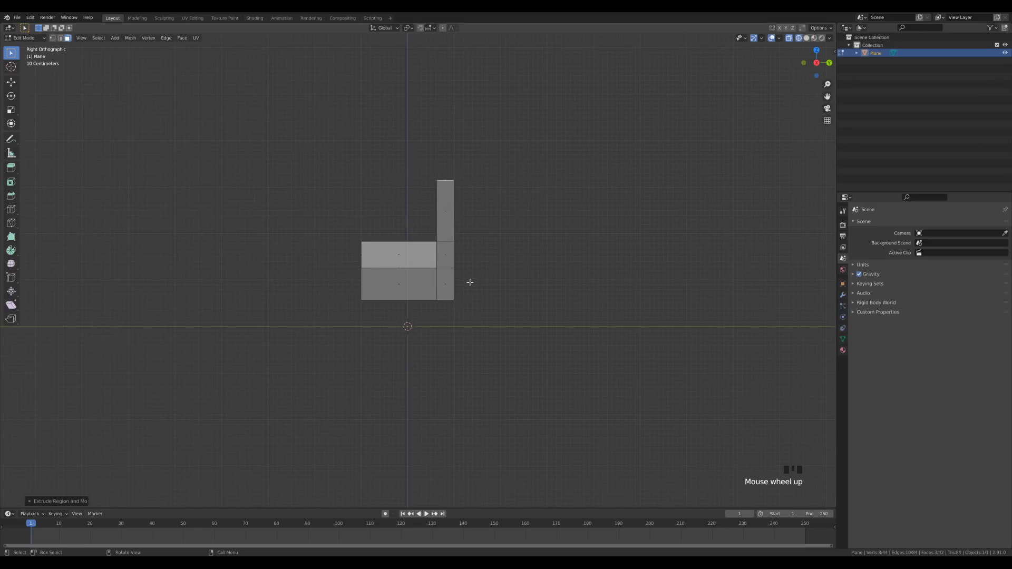
key("1")
scroll(489, 207, "up", 2)
left_click(479, 115)
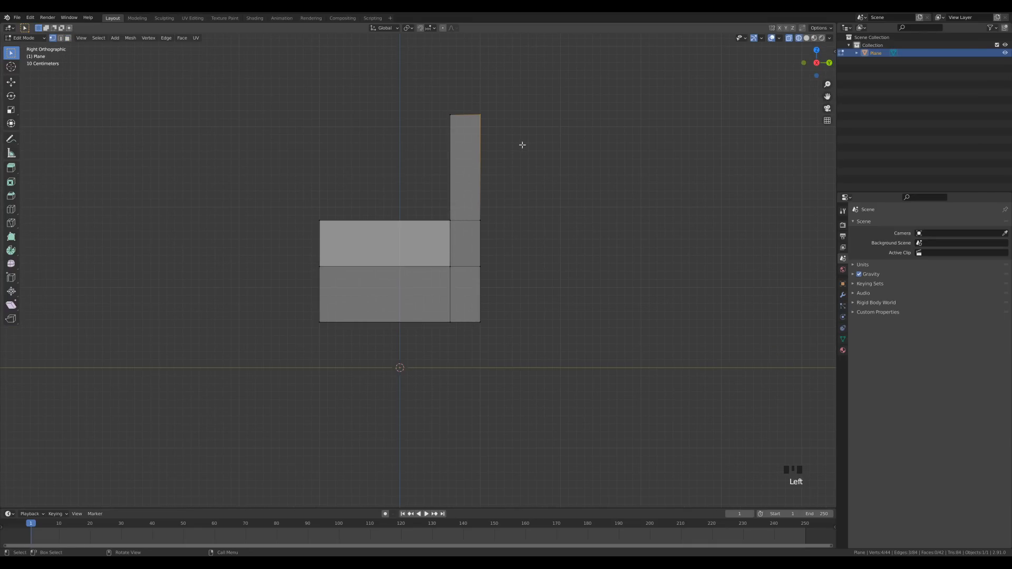
key("g")
left_click(549, 156)
Step: Shift the rear vertices at armrest and seat level slightly backward, and nudge the backrest's upper rear vertices a bit further back
left_click(477, 225)
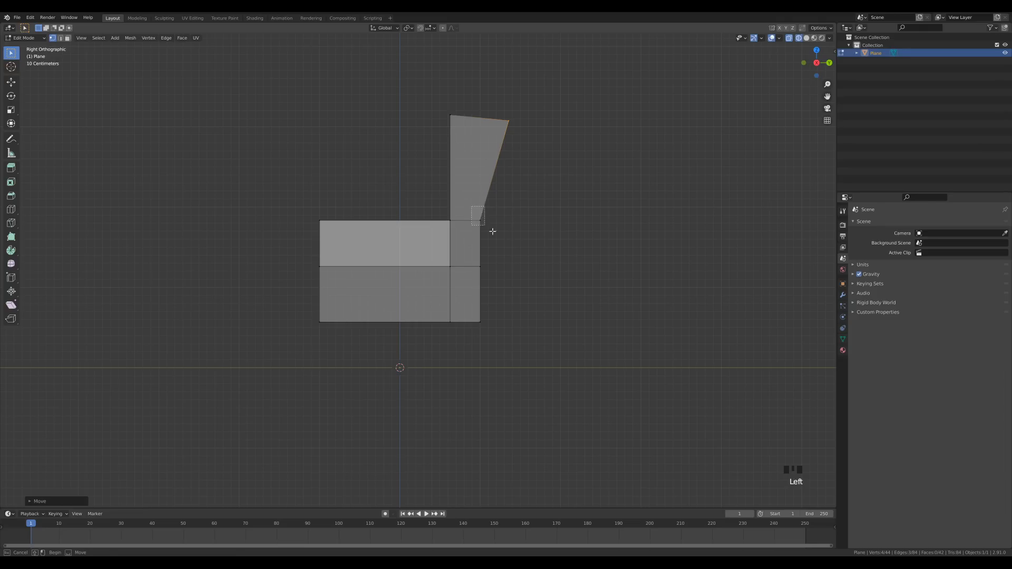
key("g")
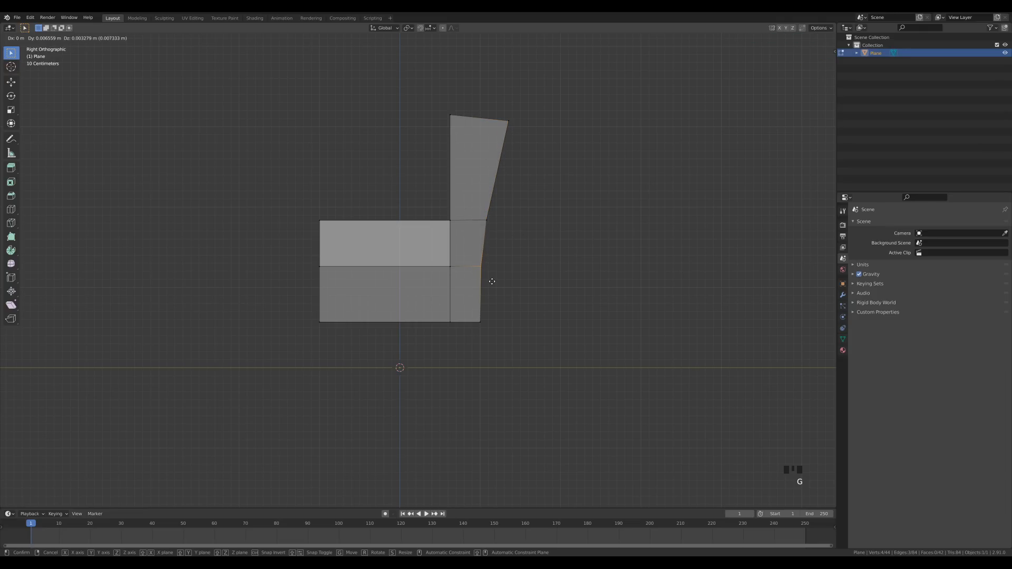
left_click(490, 280)
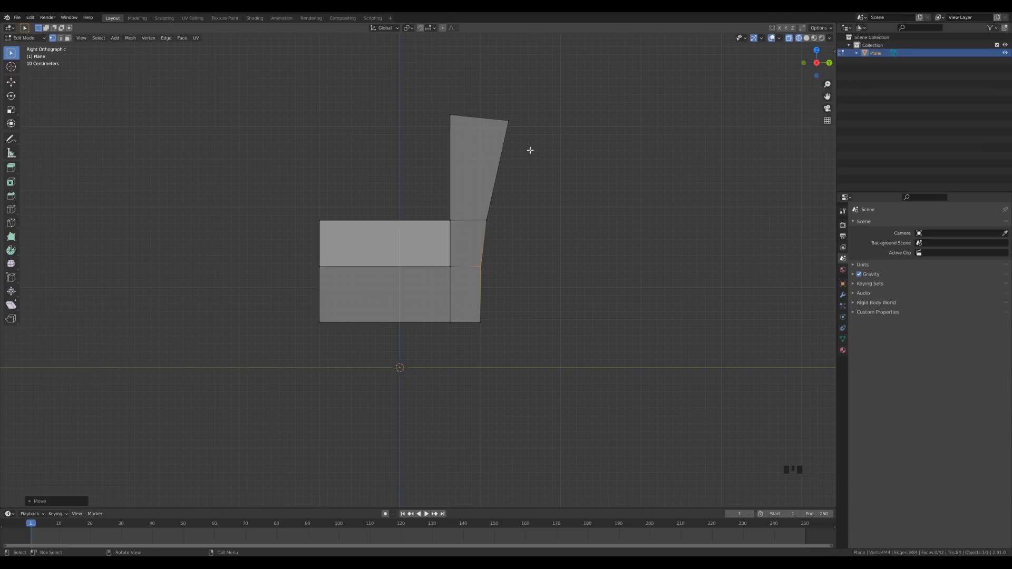
left_click(514, 118)
key("g")
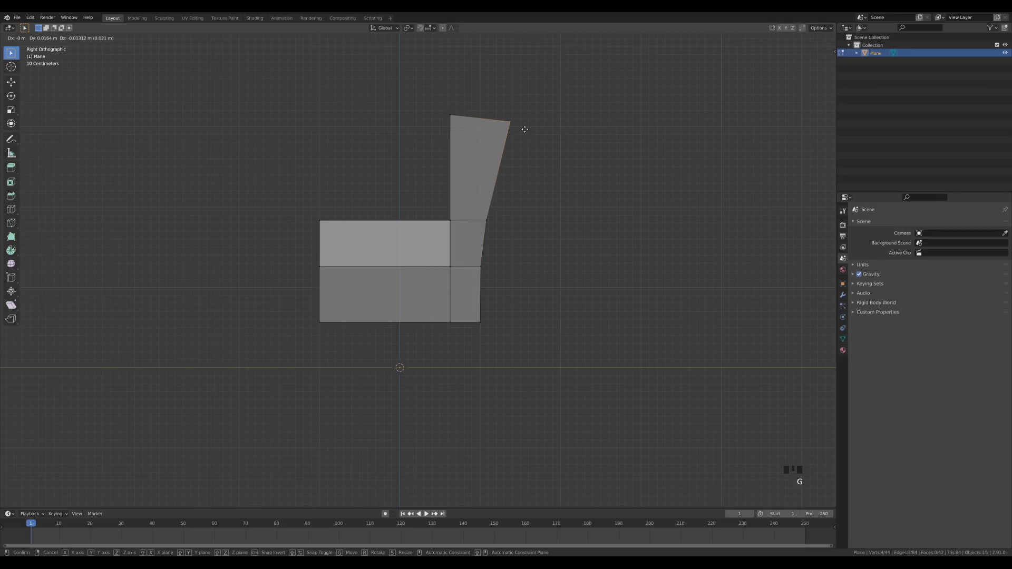
left_click(519, 133)
Step: In solid shading, raise the backrest's top faces about 0.16 m along Z and return to Object Mode
key("KP_3")
mouse_move(455, 144)
middle_mouse_down()
mouse_move(585, 215)
mouse_move(596, 197)
mouse_move(574, 211)
middle_mouse_up()
key("z")
left_click(590, 171)
key("3")
left_click(523, 130)
left_click(395, 110, "ctrl")
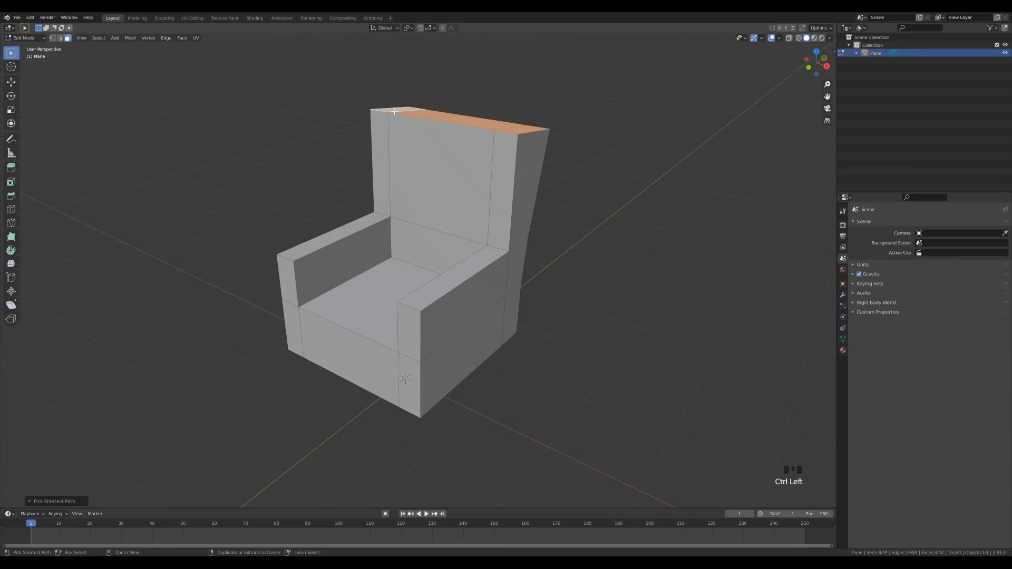
key("g")
key("z")
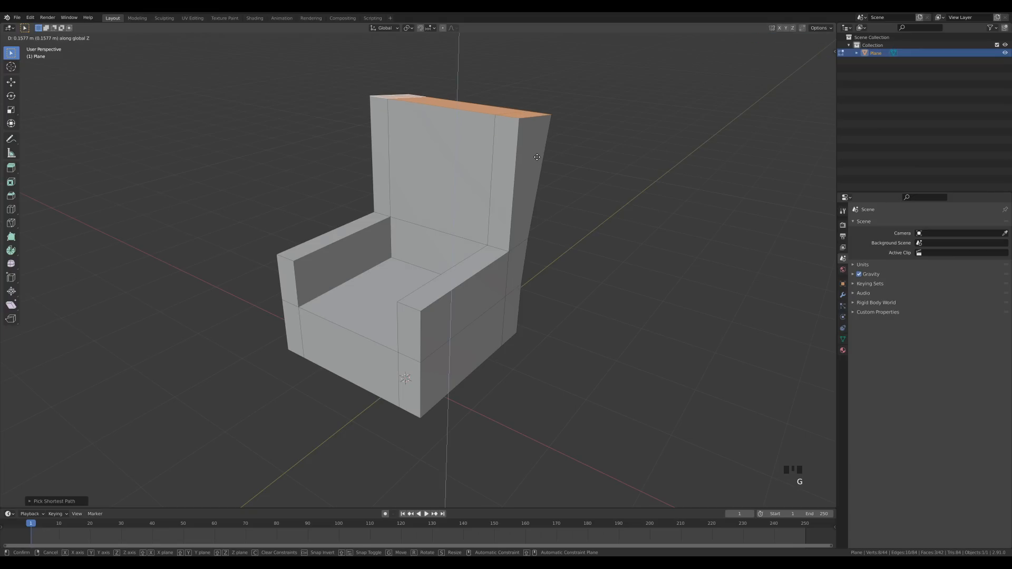
left_click(537, 157)
key("Tab")
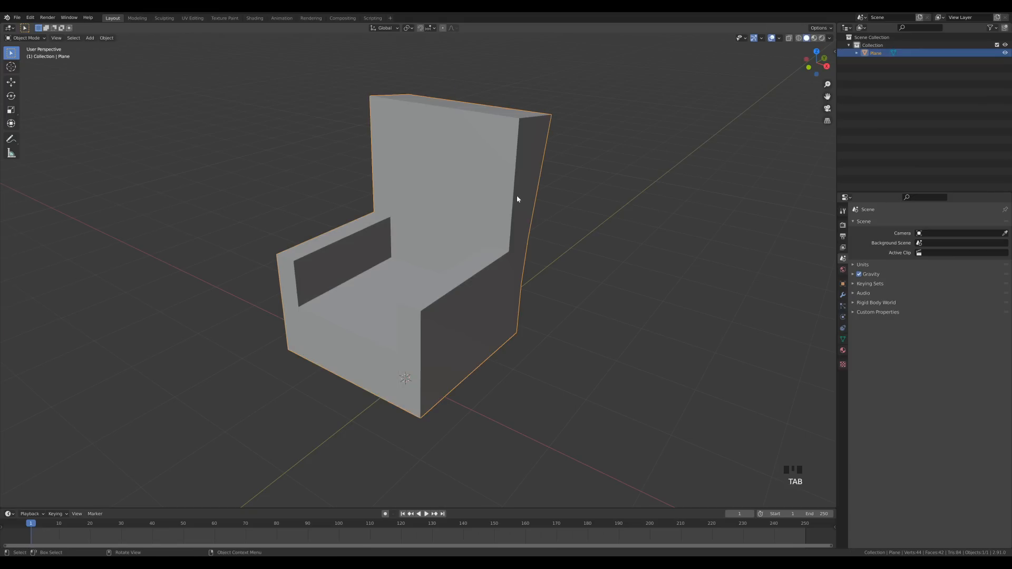
Step: Add a level 2 Subdivision Surface to the chair and shade it smooth
key("ctrl+2")
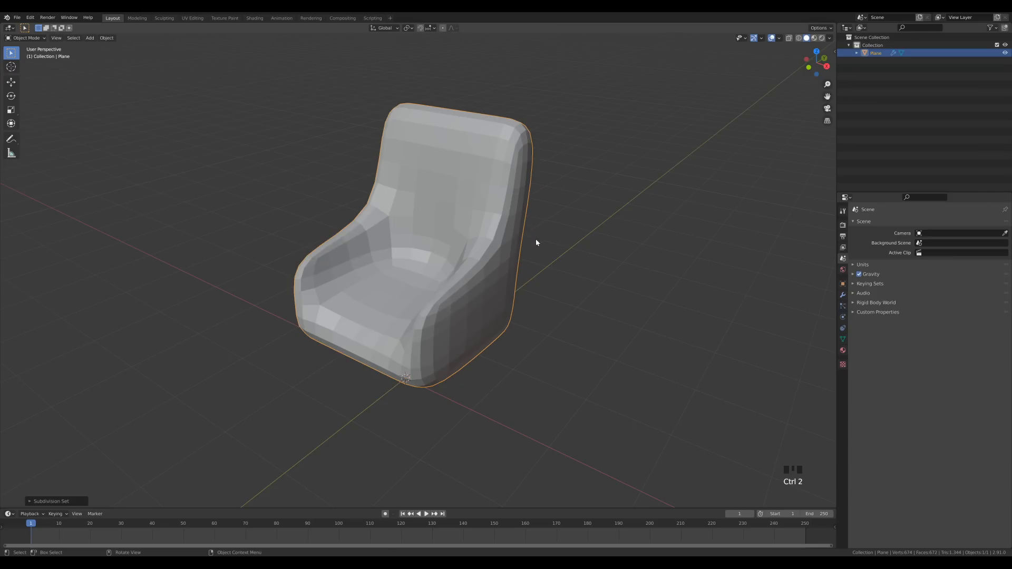
right_click(482, 188)
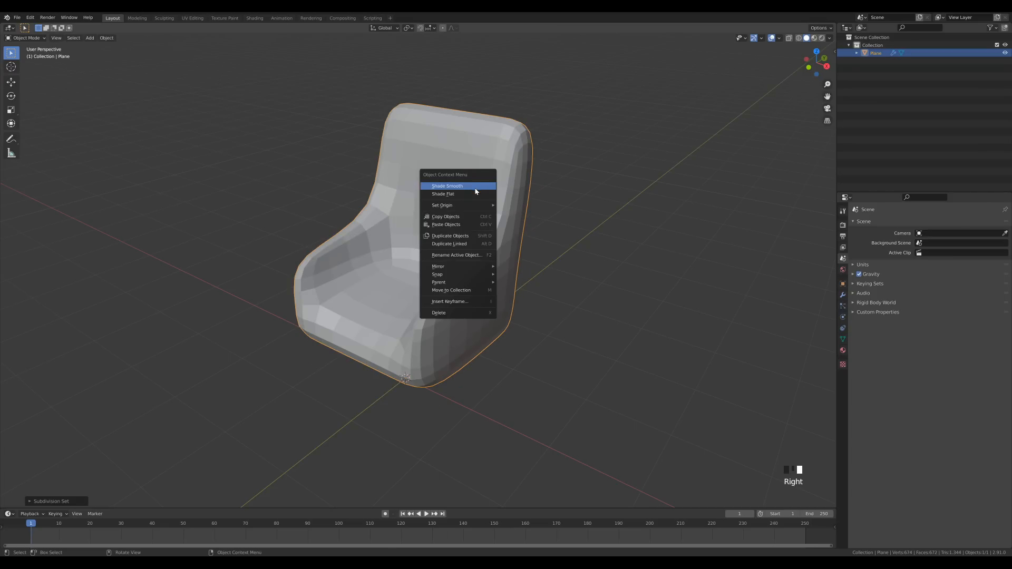
left_click(453, 186)
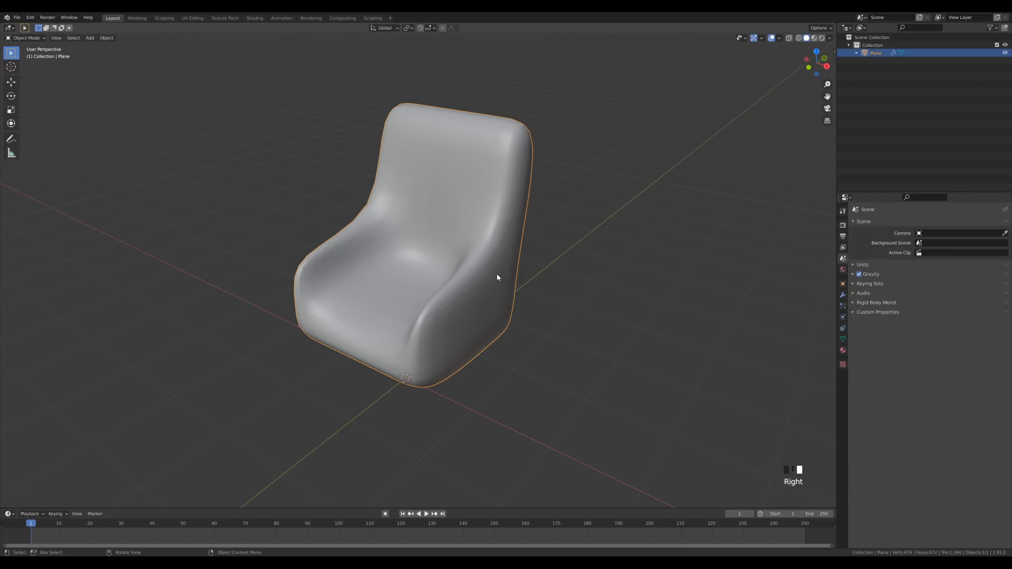
Step: In Edit Mode, add one loop cut close to the front of the armrests and another close to the chair's bottom edge
key("Tab")
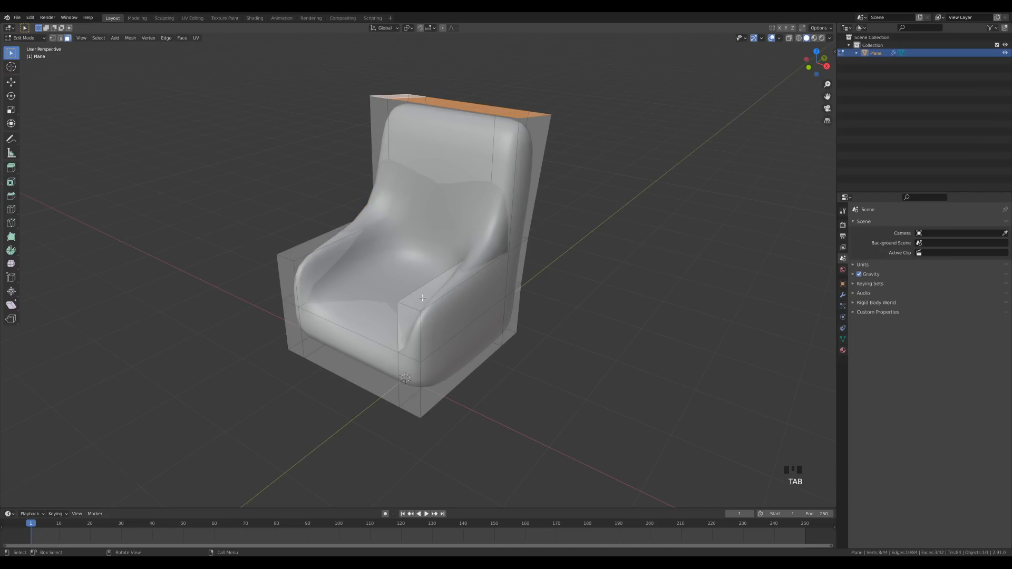
middle_click_drag(551, 334, 369, 315)
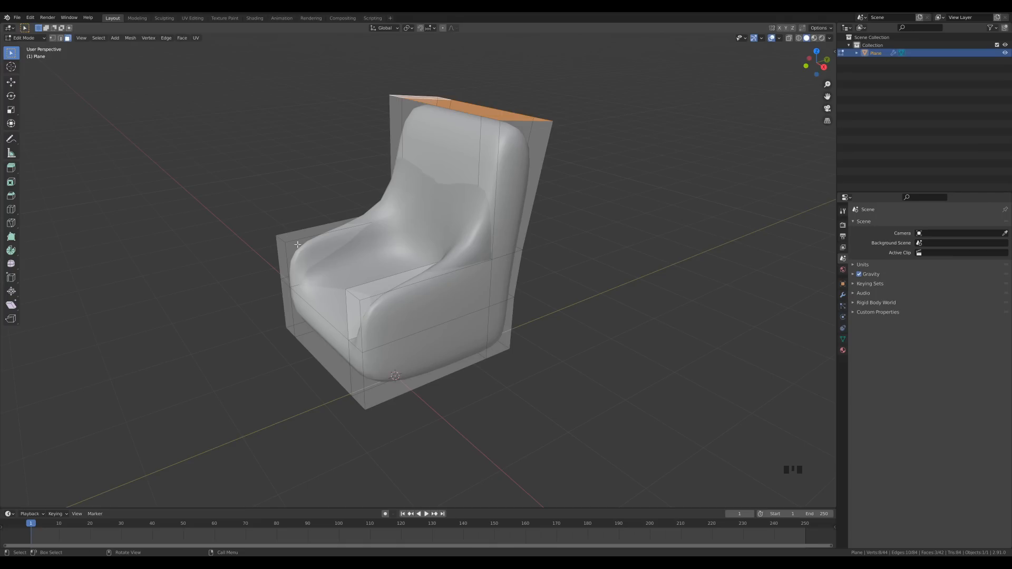
key("ctrl+r")
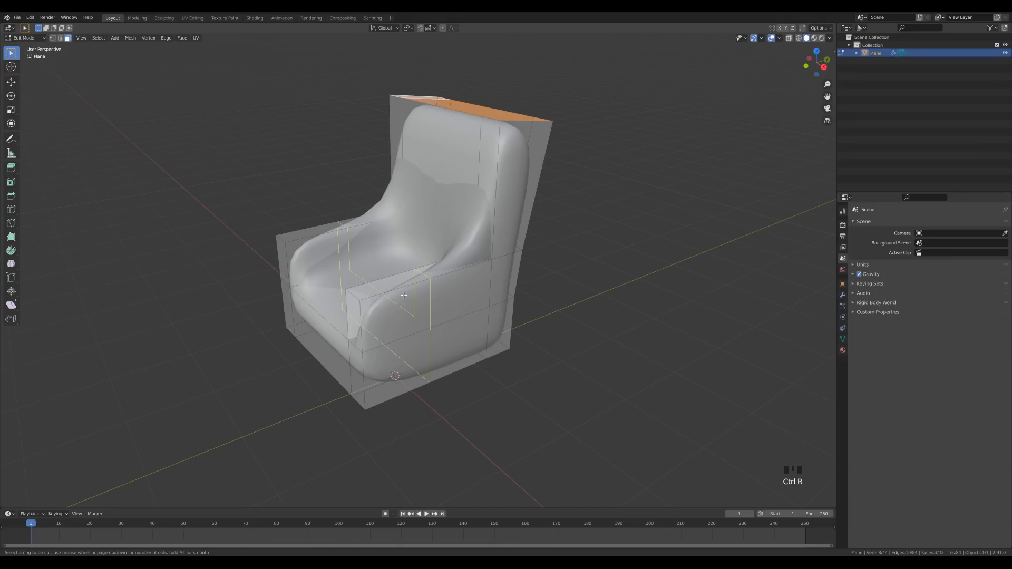
left_click(412, 313)
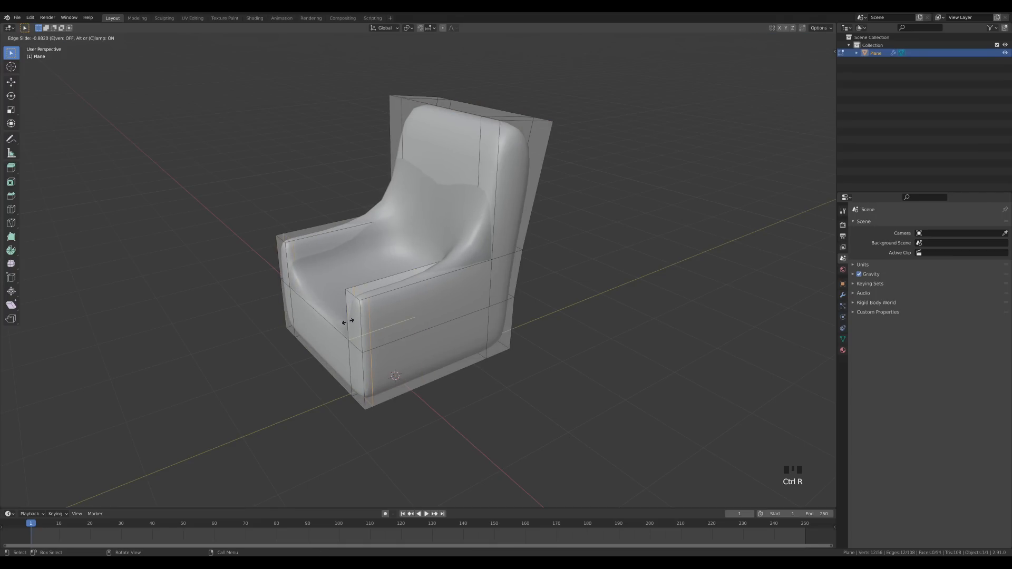
left_click(348, 322)
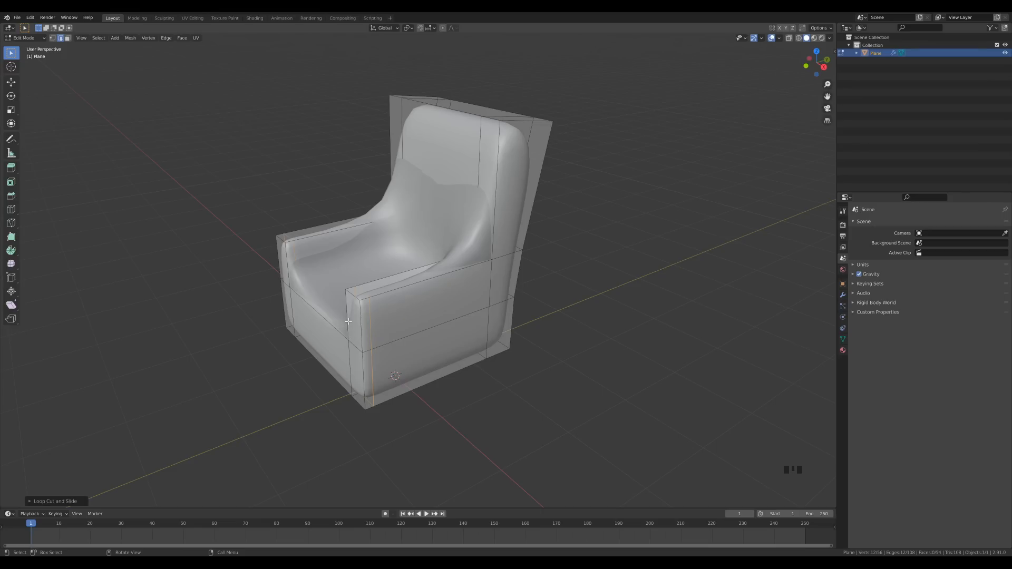
key("ctrl+r")
left_click(372, 377)
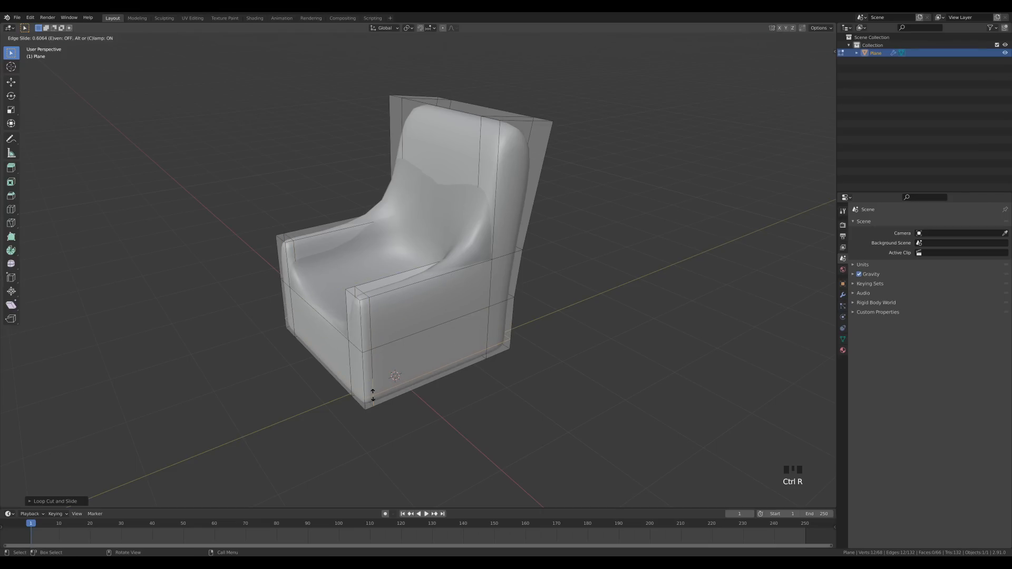
left_click(373, 398)
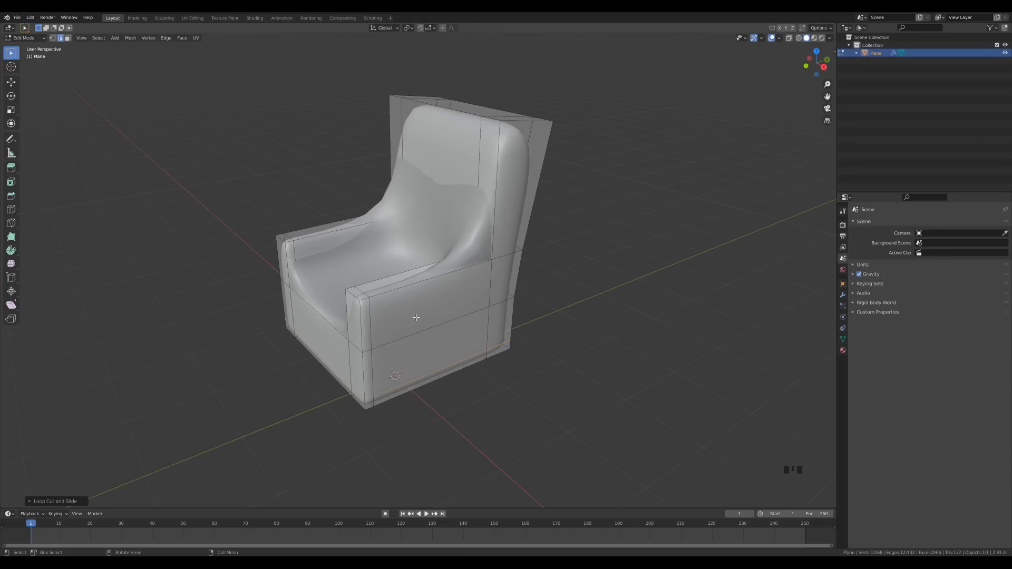
Step: Add two horizontal loop cuts around the armrest section, one just below the armrest tops and one just above seat level
key("ctrl+r")
left_click(373, 333)
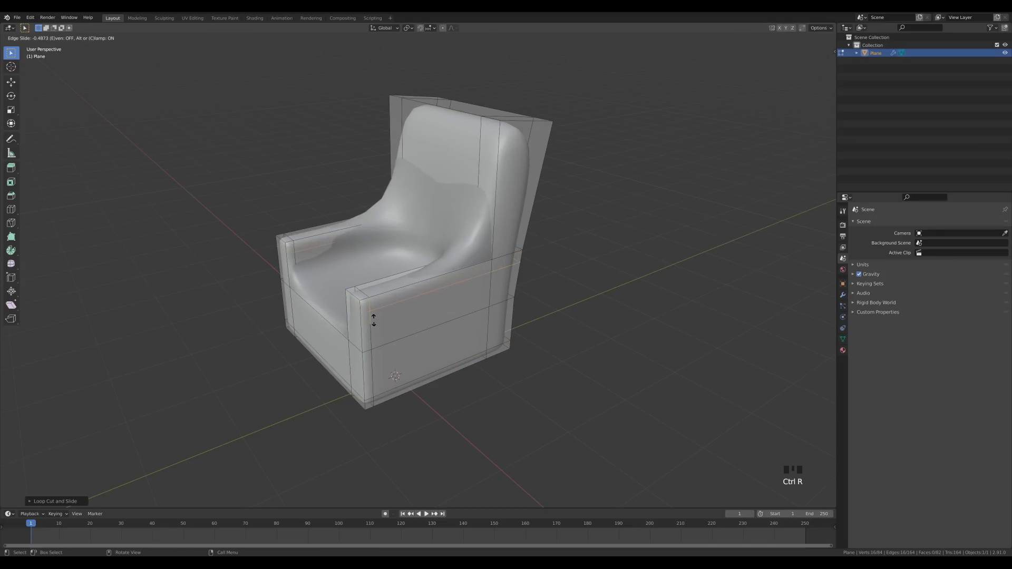
left_click(374, 319)
key("ctrl+r")
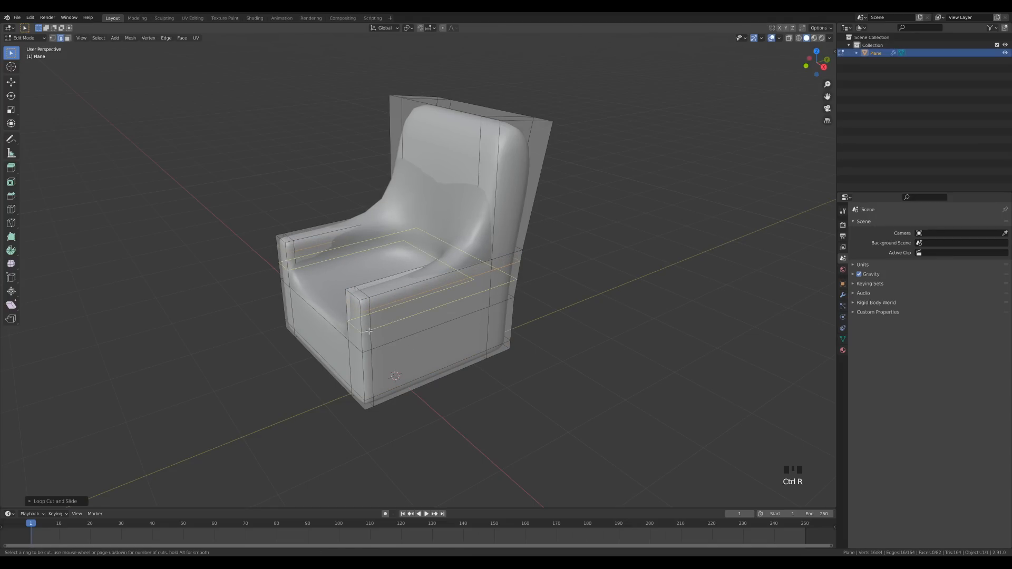
left_click(369, 332)
left_click(367, 344)
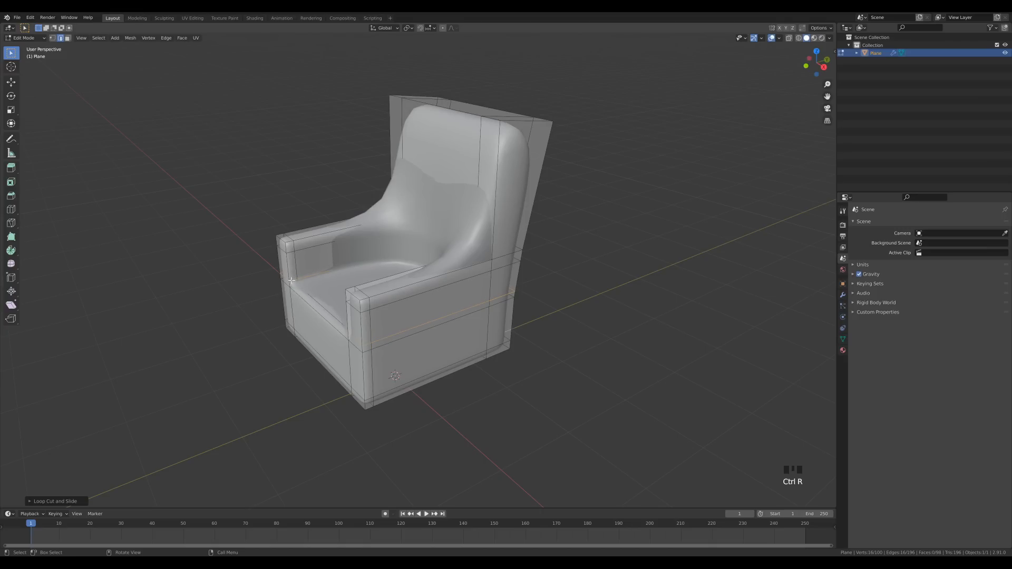
Step: Add a loop cut across the armrests and seat, slid close to the front of the backrest
middle_click_drag(298, 275, 494, 311)
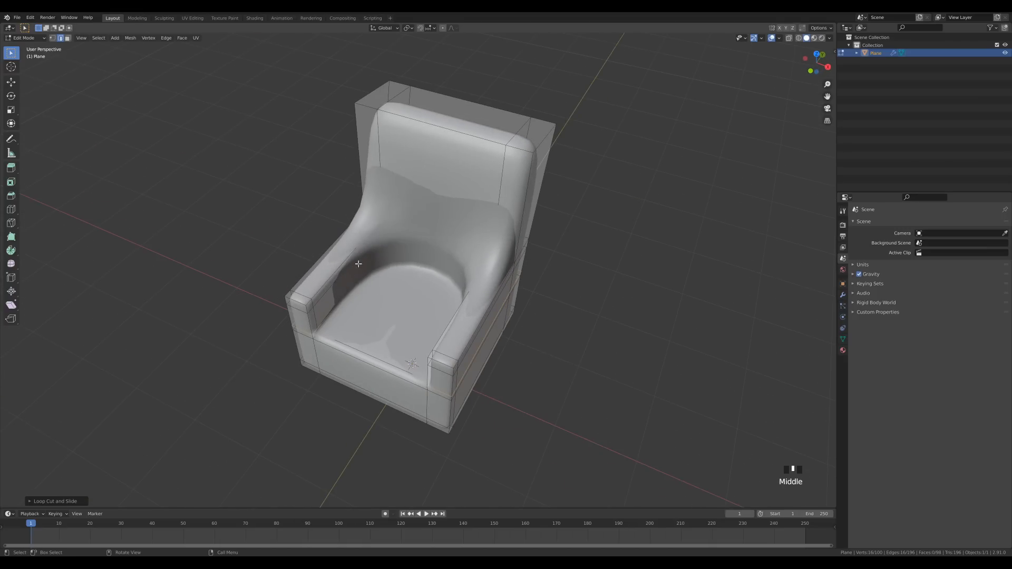
middle_click_drag(536, 280, 487, 314)
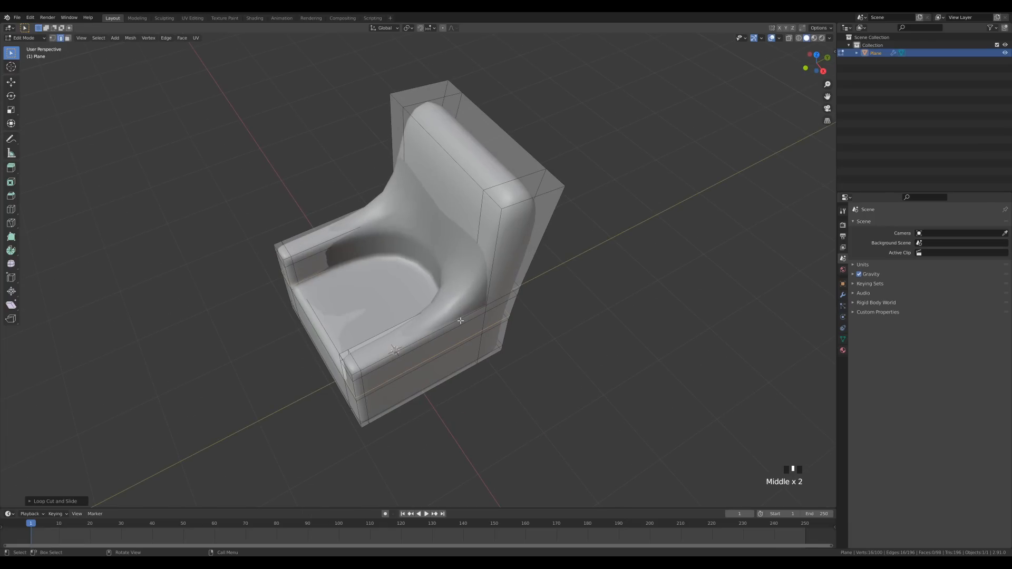
key("ctrl+r")
left_click(484, 315)
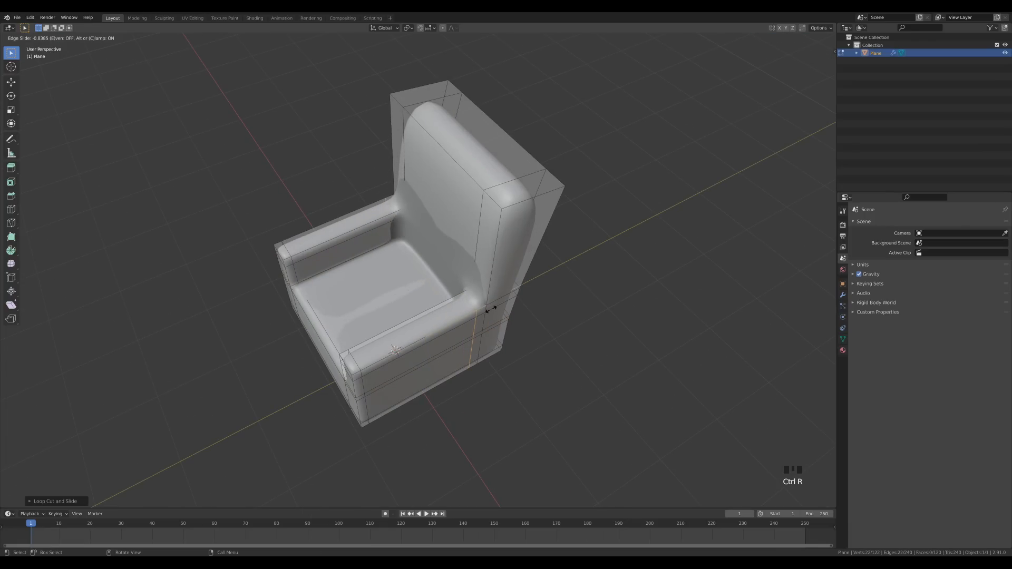
left_click(492, 309)
Step: Add a horizontal loop cut around the backrest and slide it up near its top edge
mouse_move(491, 308)
middle_mouse_down()
mouse_move(527, 280)
mouse_move(526, 264)
mouse_move(506, 304)
middle_mouse_up()
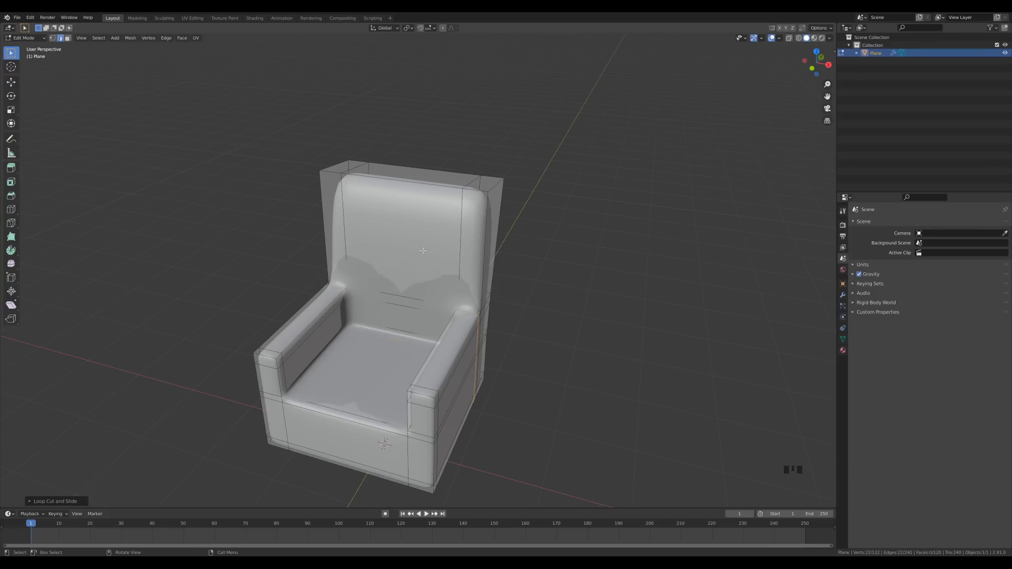
key("ctrl+r")
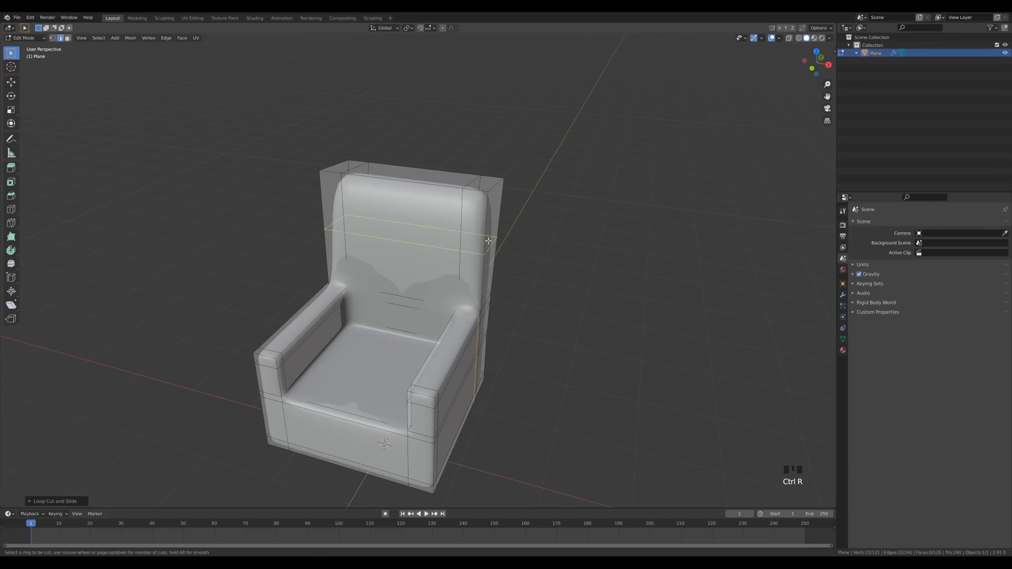
left_click(487, 240)
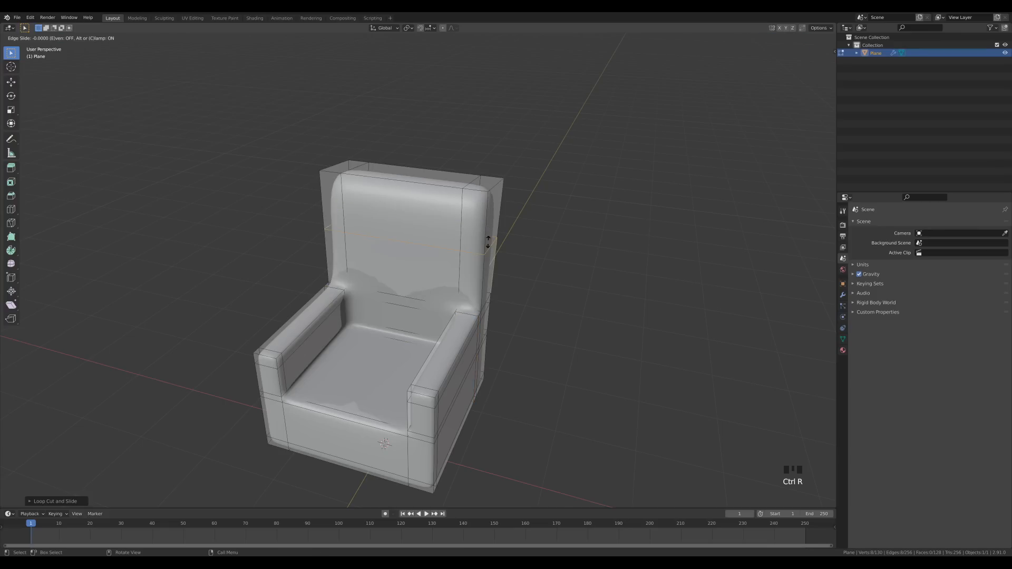
left_click(486, 200)
Step: With X-ray display on, raise all vertices of the backrest's top band about 0.18 m along Z, and return to the solid view
middle_click_drag(485, 200, 536, 241)
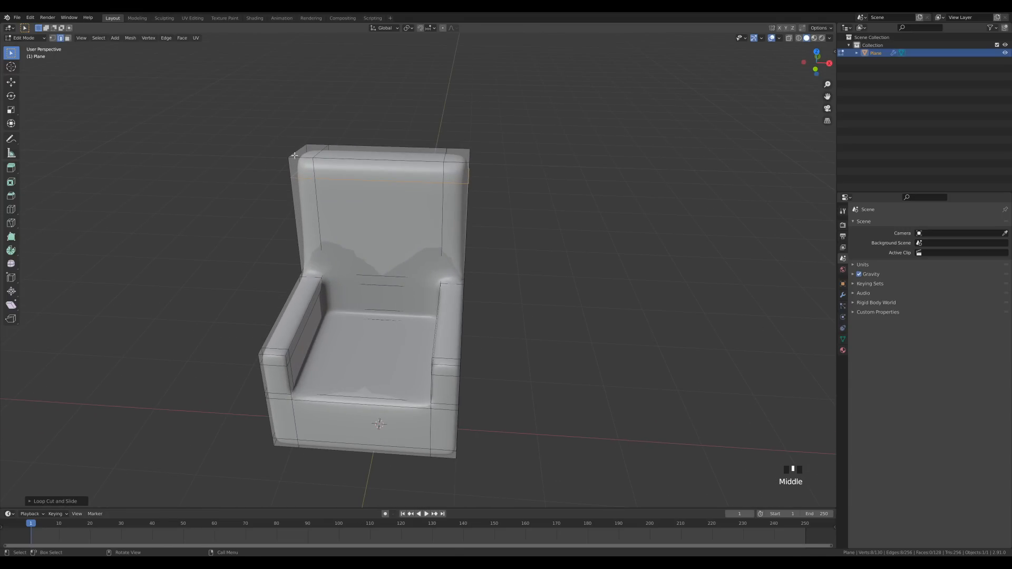
key("1")
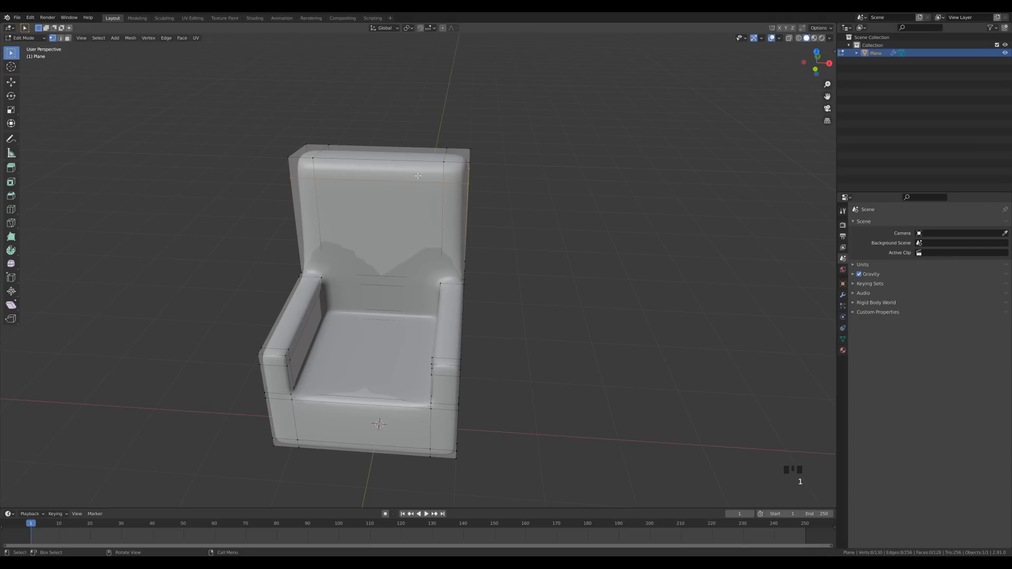
key("z")
left_click(424, 229)
mouse_move(241, 114)
left_mouse_down()
mouse_move(345, 155)
mouse_move(555, 205)
left_mouse_up()
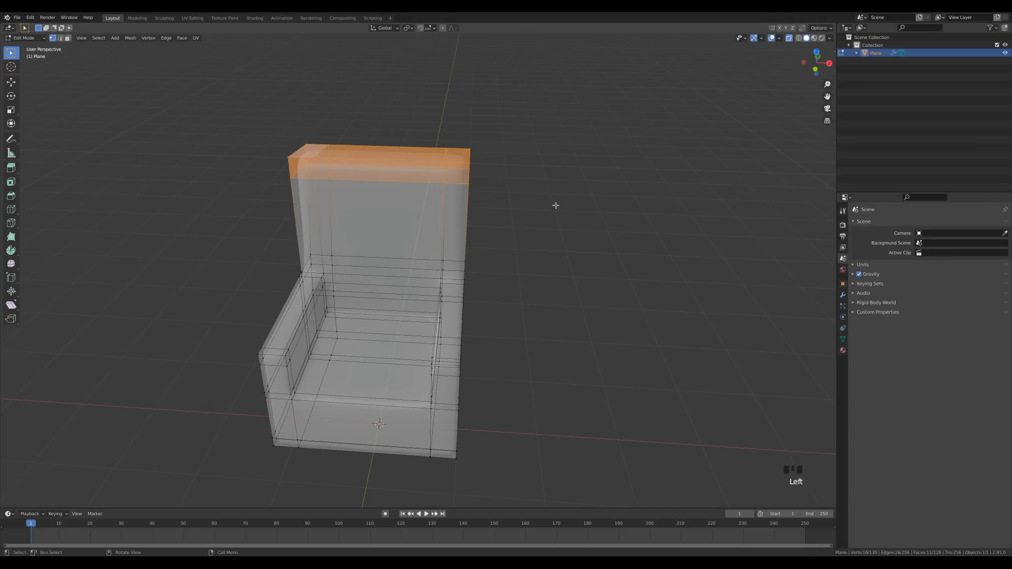
key("g")
key("z")
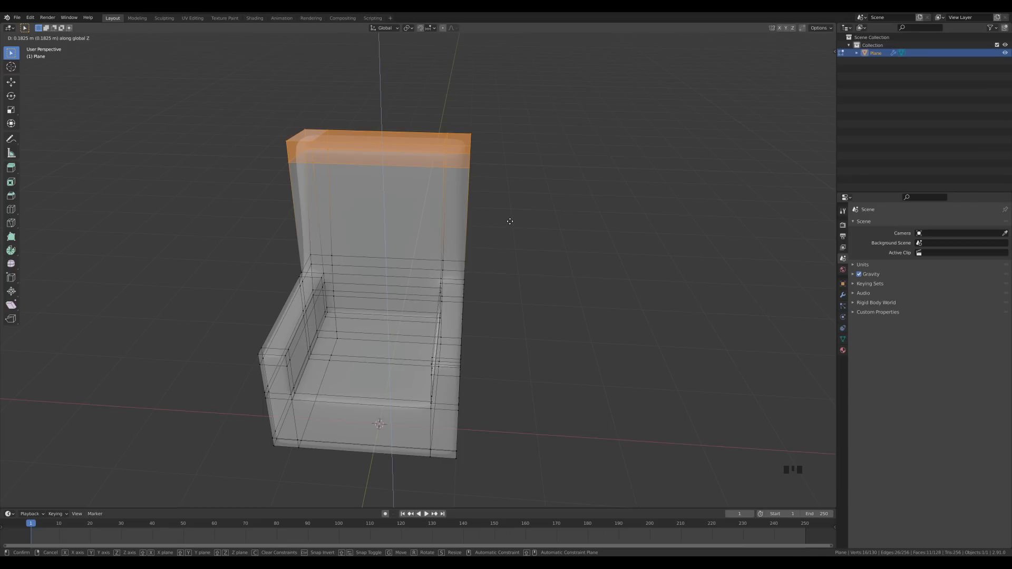
left_click(509, 222)
key("z")
left_click(449, 225)
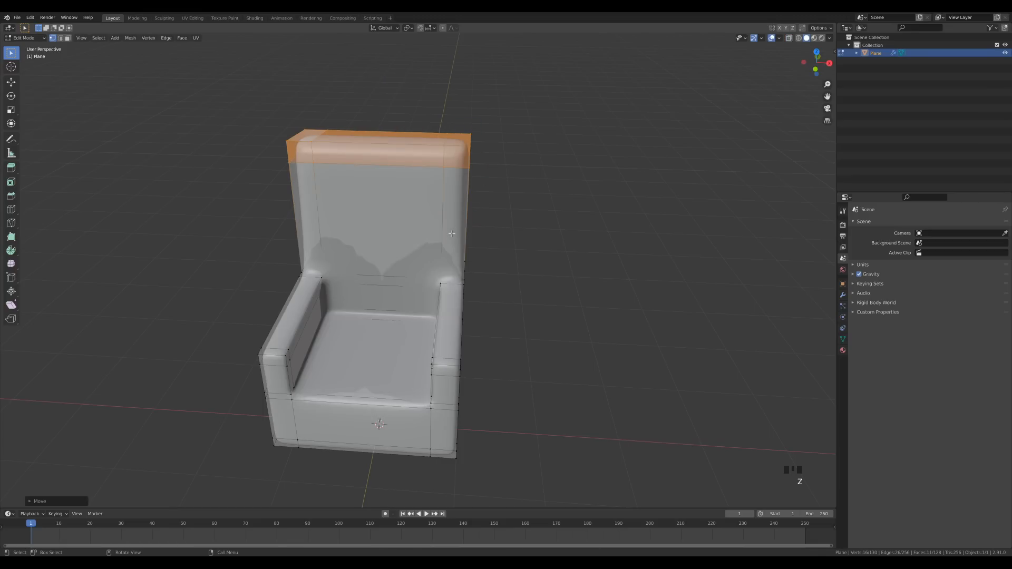
Step: Add a centred vertical loop cut through the backrest and seat, and a centred horizontal loop cut around the backrest
middle_click_drag(389, 230, 406, 199)
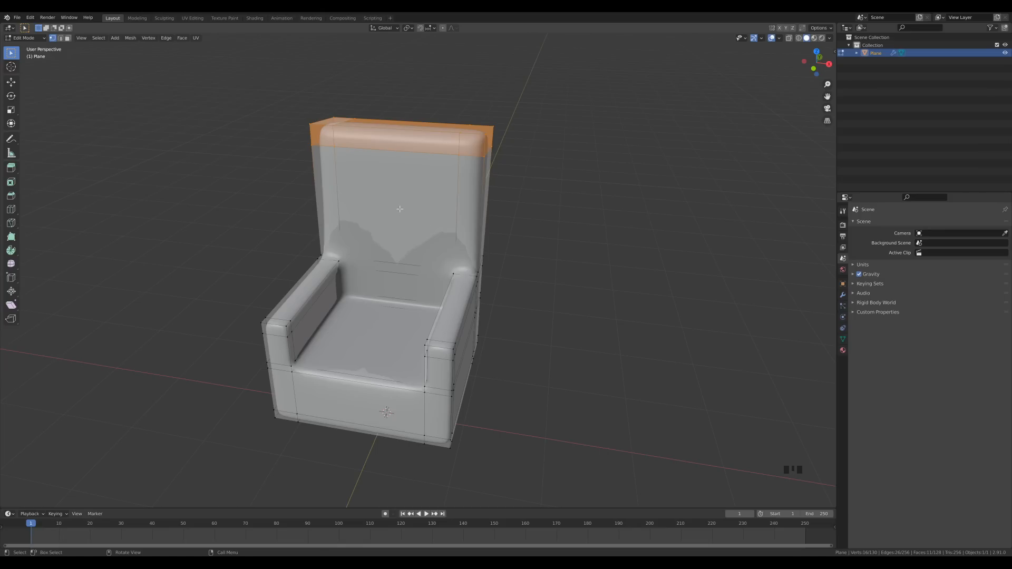
key("ctrl+r")
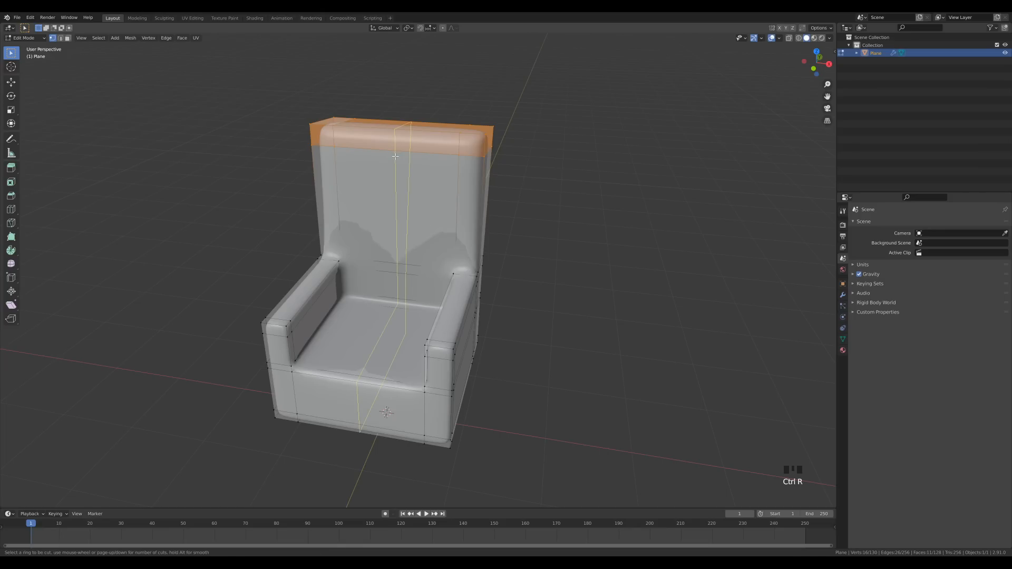
left_click(395, 156)
right_click(331, 214)
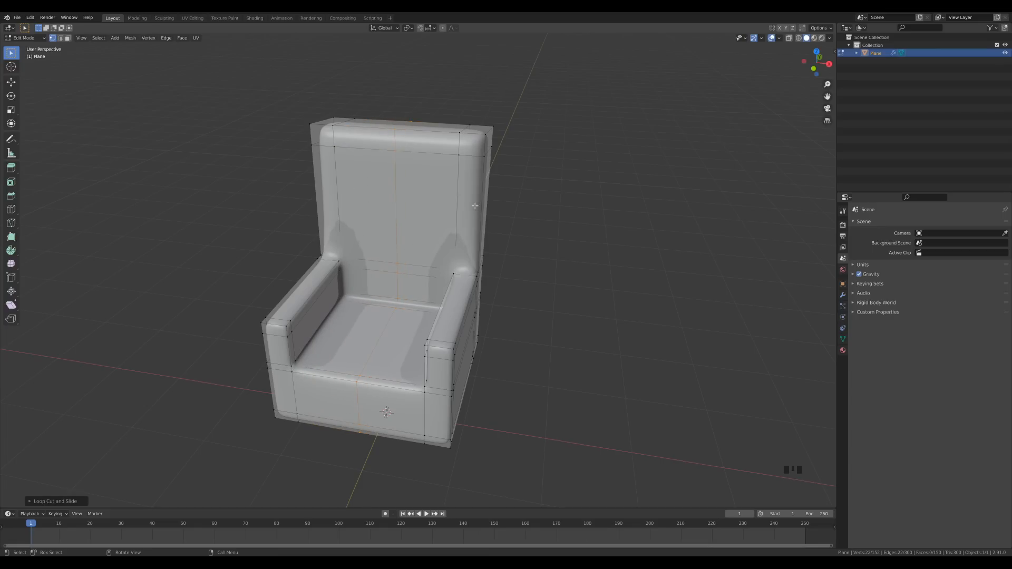
key("ctrl+r")
left_click(508, 215)
right_click(584, 258)
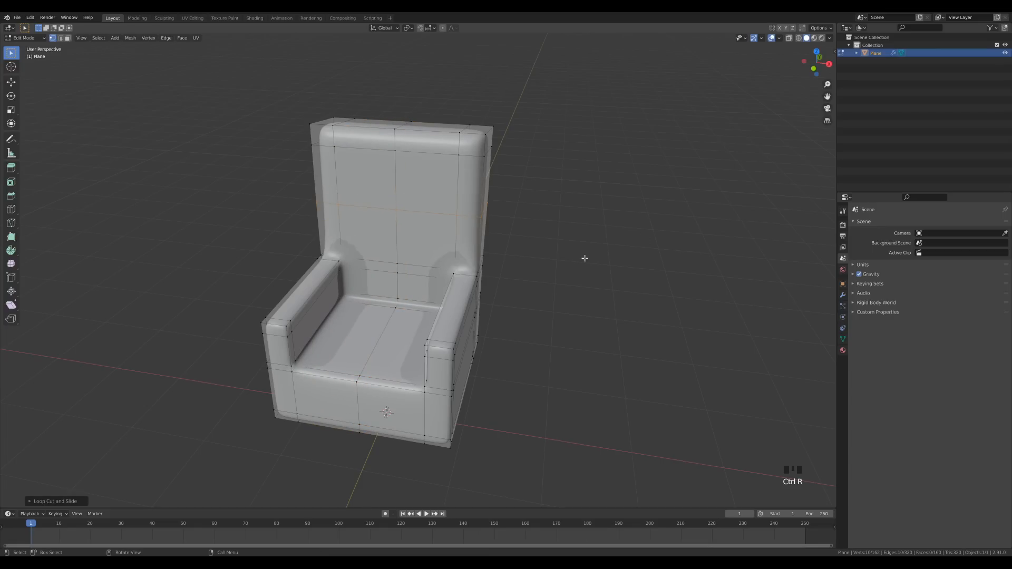
Step: Select the four inner front faces of the backrest above the armrests and apply Poke Faces
middle_click_drag(585, 258, 524, 245)
key("3")
left_click_drag(367, 183, 431, 234)
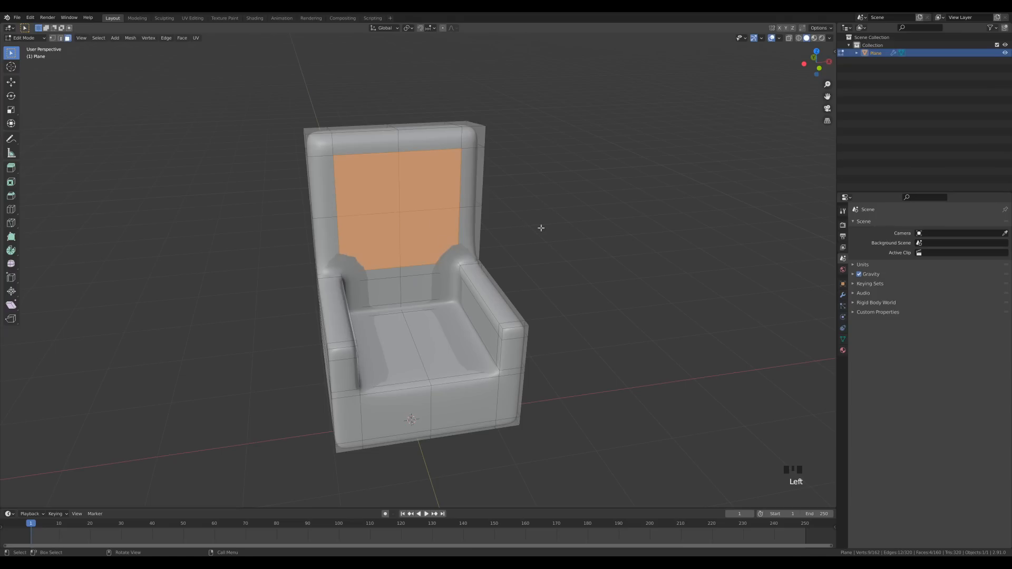
mouse_move(541, 228)
middle_mouse_down()
mouse_move(508, 242)
mouse_move(529, 242)
middle_mouse_up()
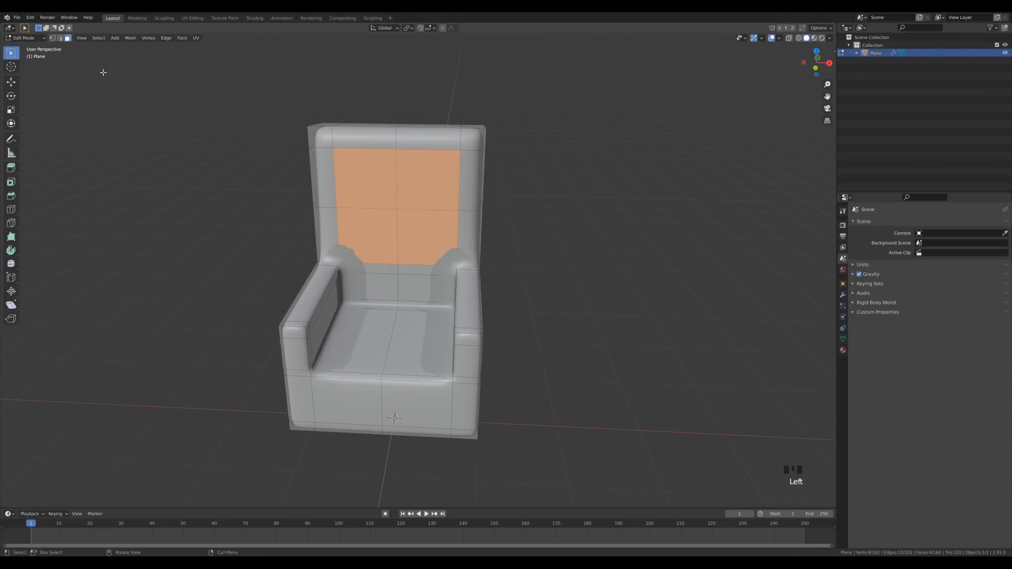
left_click(457, 245)
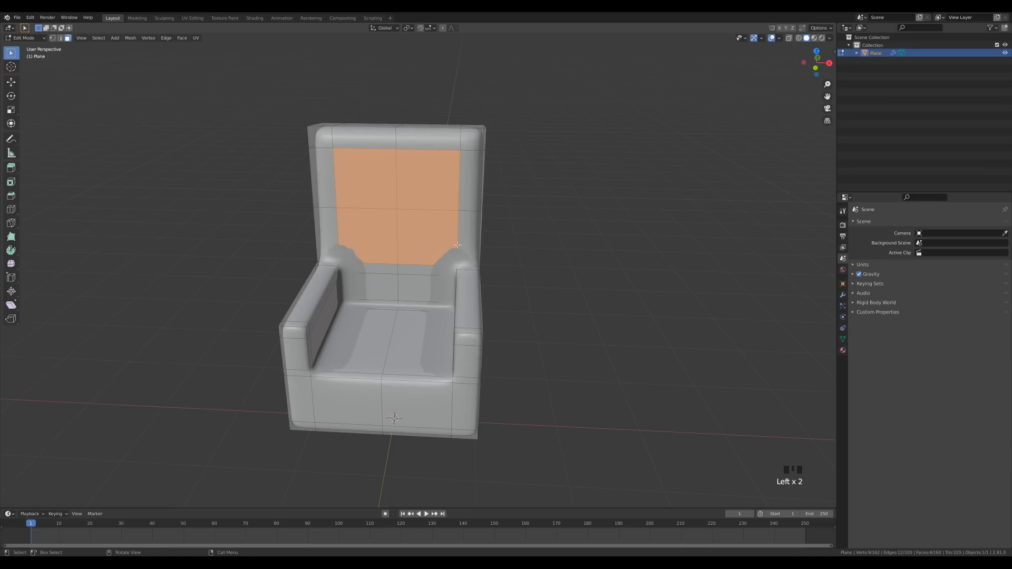
right_click(415, 198)
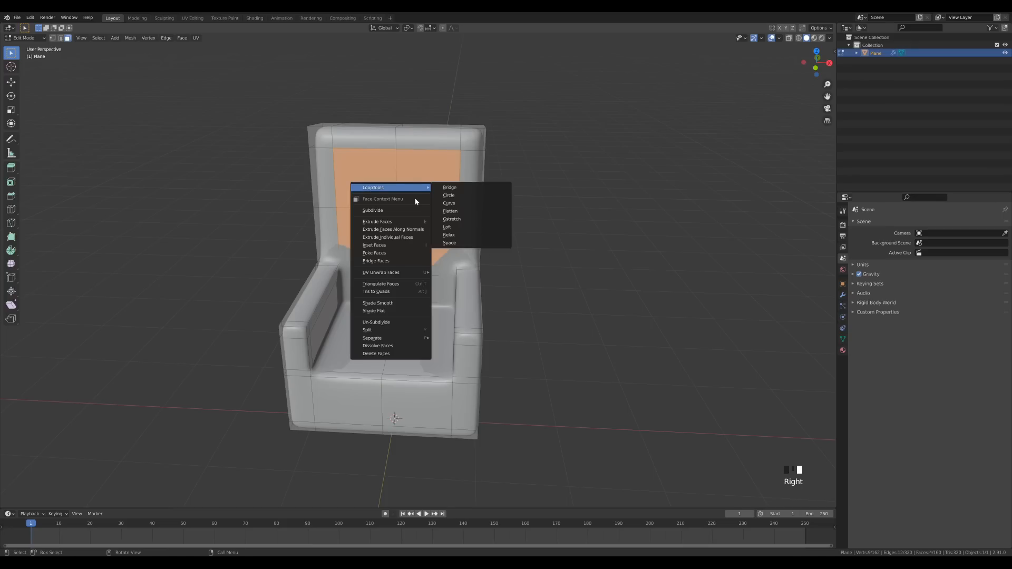
left_click(409, 253)
Step: Convert the poked backrest triangles with Tris to Quads to form a diamond pattern
middle_click_drag(472, 262, 428, 164)
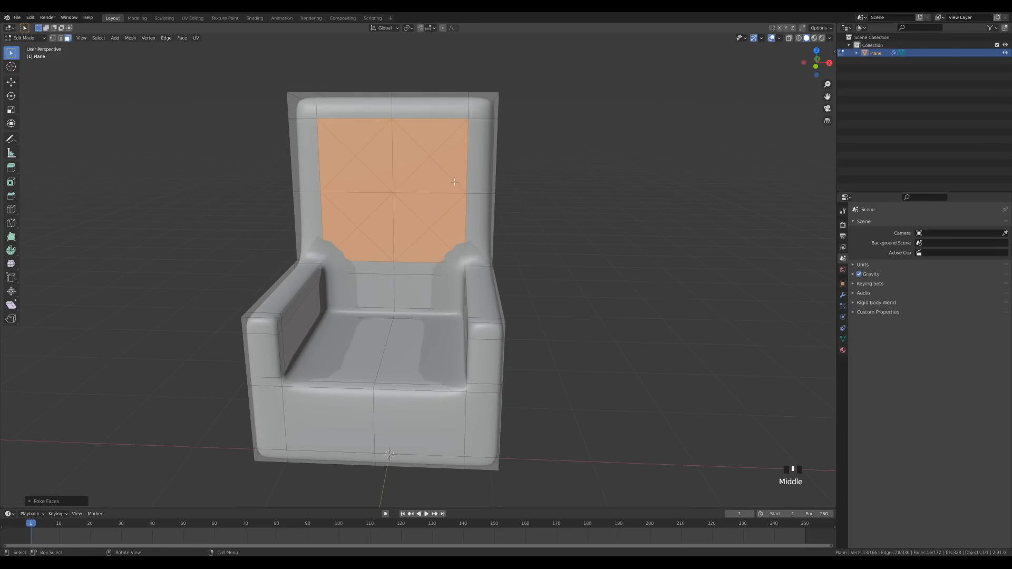
right_click(399, 169)
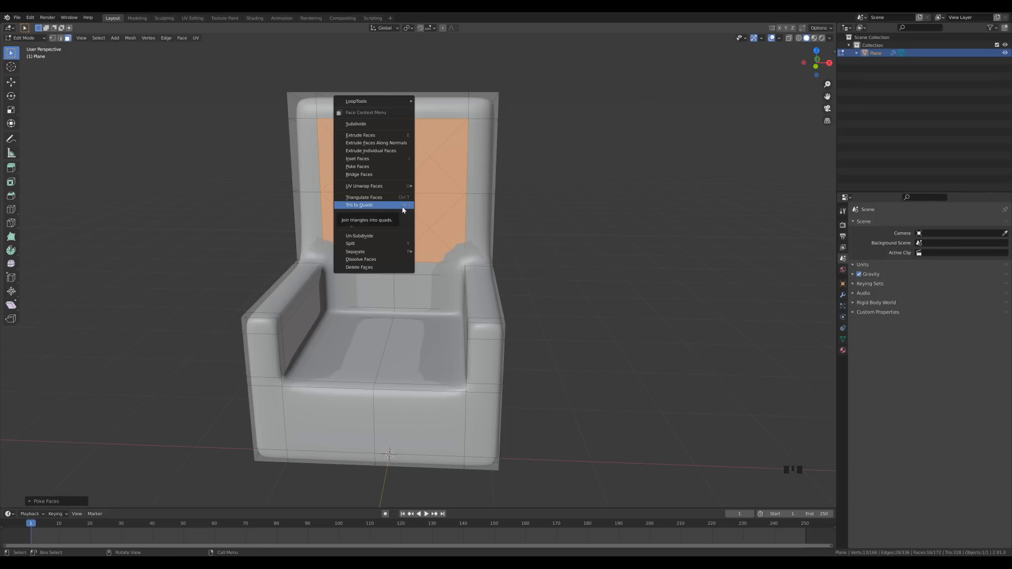
left_click(388, 206)
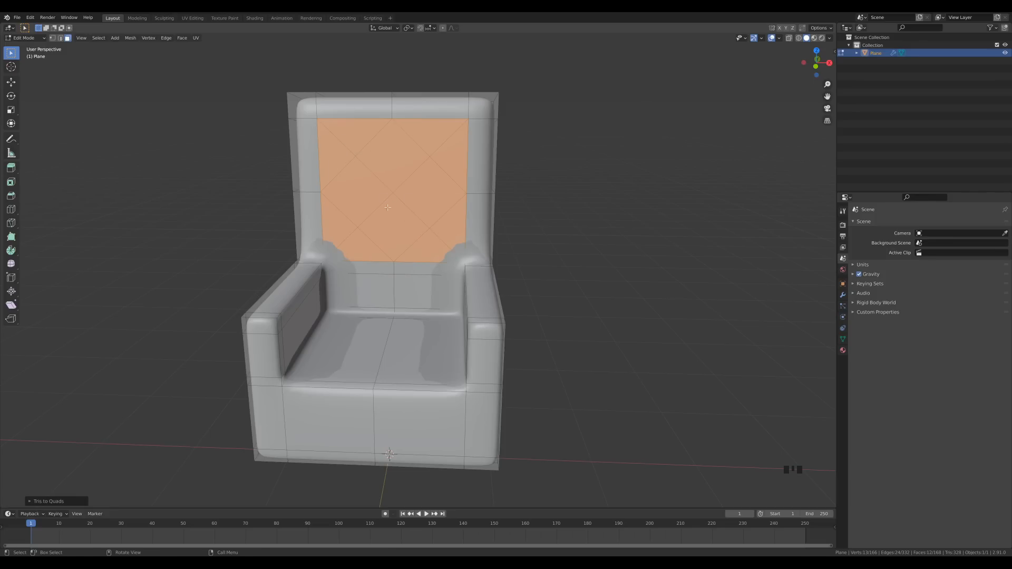
Step: Poke the diamond faces of the backrest again, and apply a vertex bevel about 0.06 m wide to the four tuft-centre vertices
right_click(419, 196)
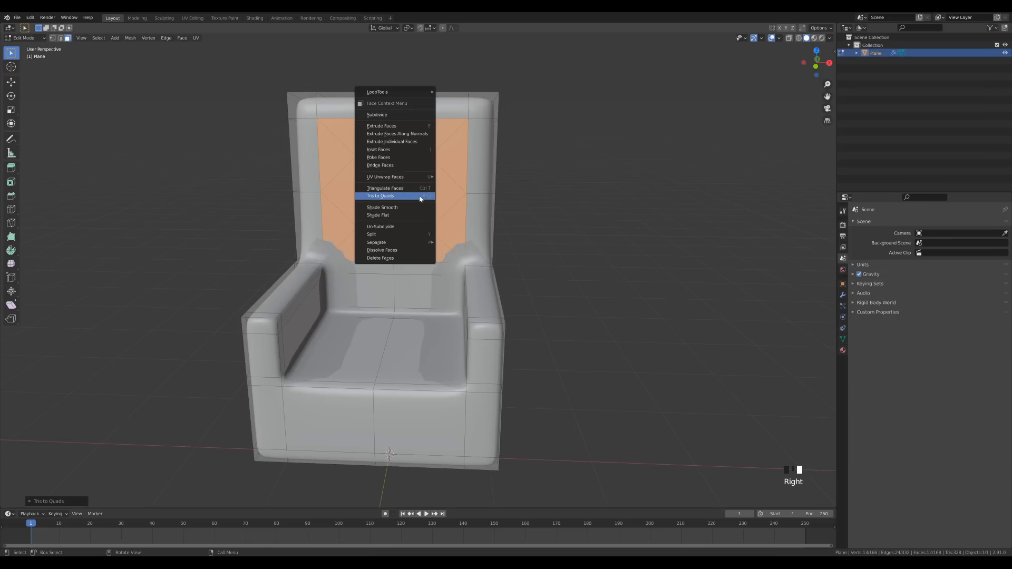
left_click(430, 157)
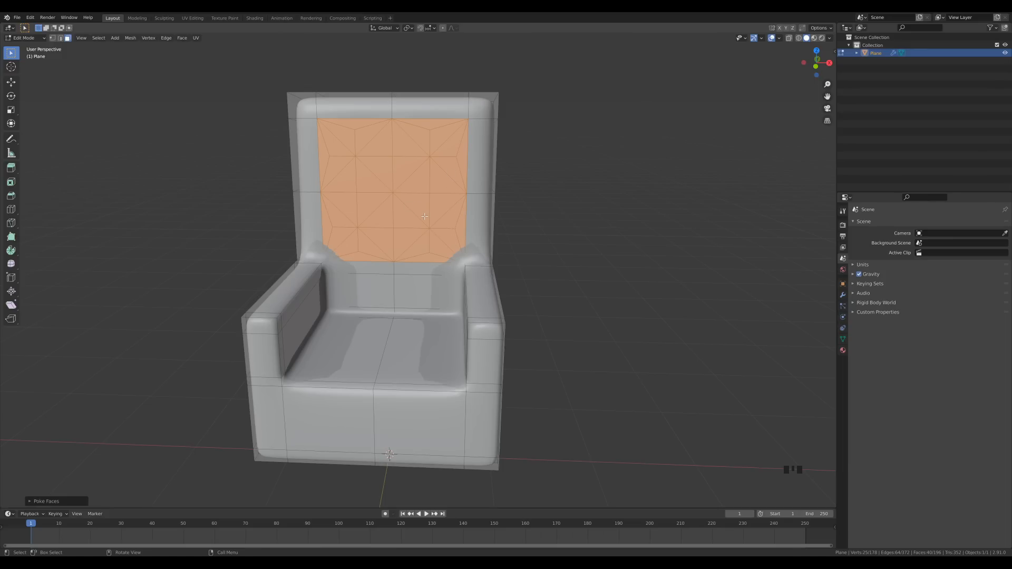
key("1")
left_click(356, 161)
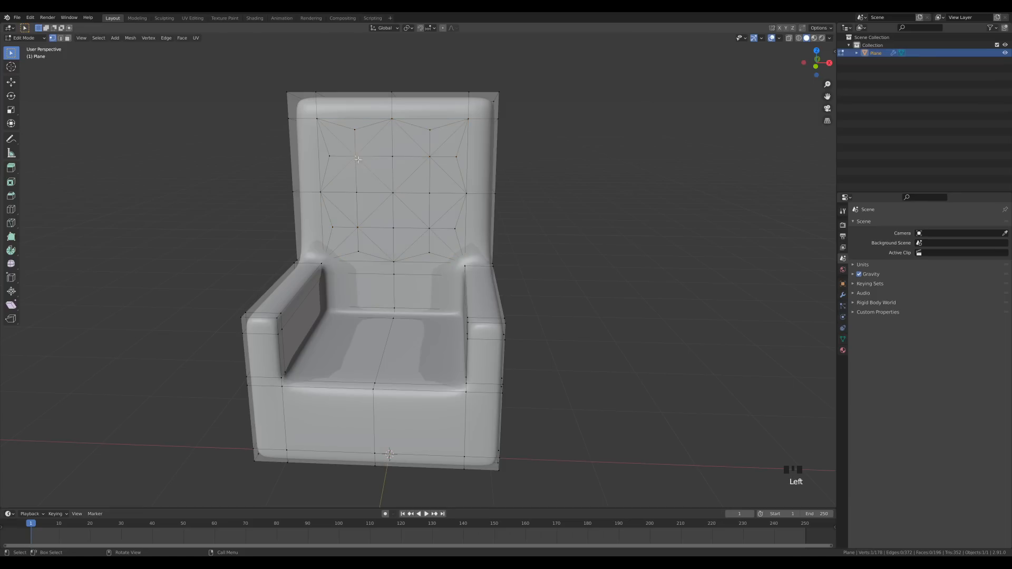
left_click(433, 159, "shift")
left_click(431, 227, "shift")
left_click(358, 227, "shift")
middle_click_drag(358, 227, 476, 186)
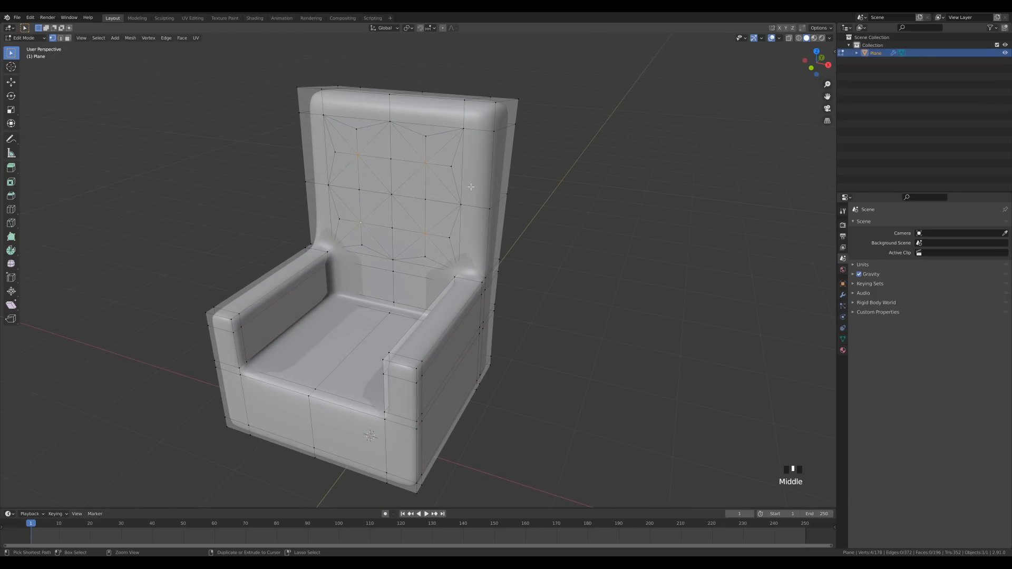
key("ctrl+b")
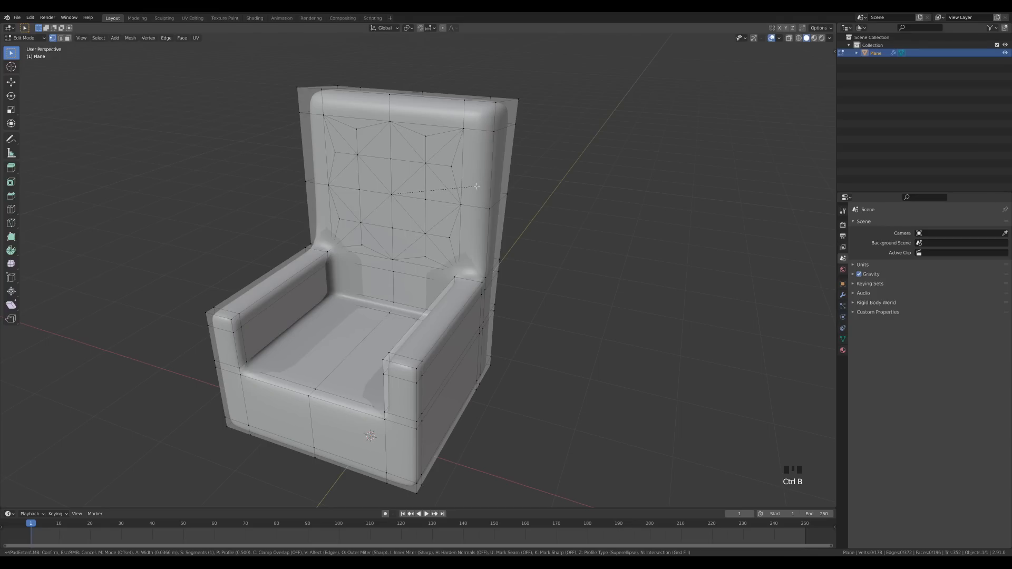
key("v")
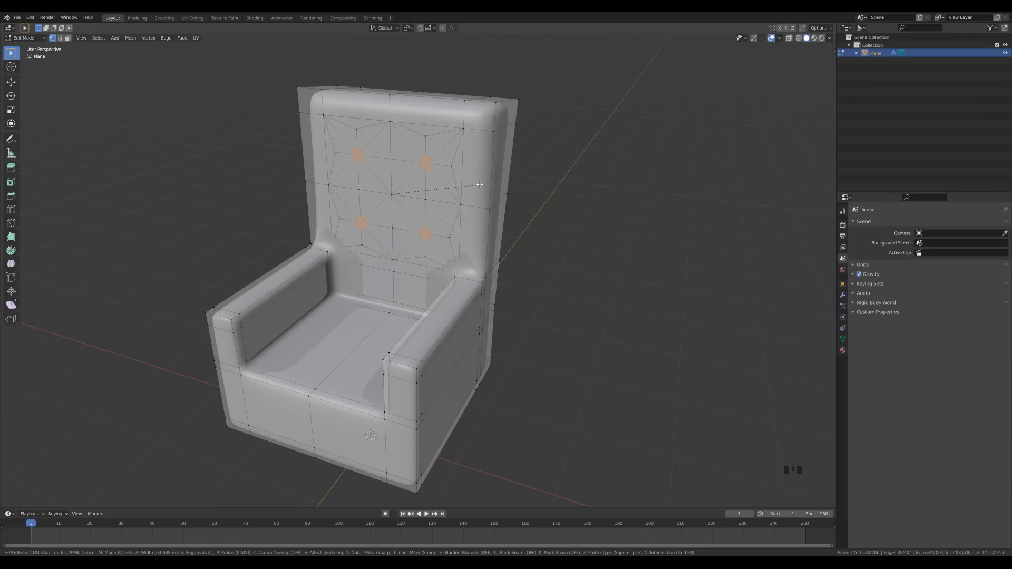
left_click(480, 184)
Step: Push the four bevelled tuft faces about 0.1 m into the backrest along Y
middle_click_drag(520, 158, 539, 193)
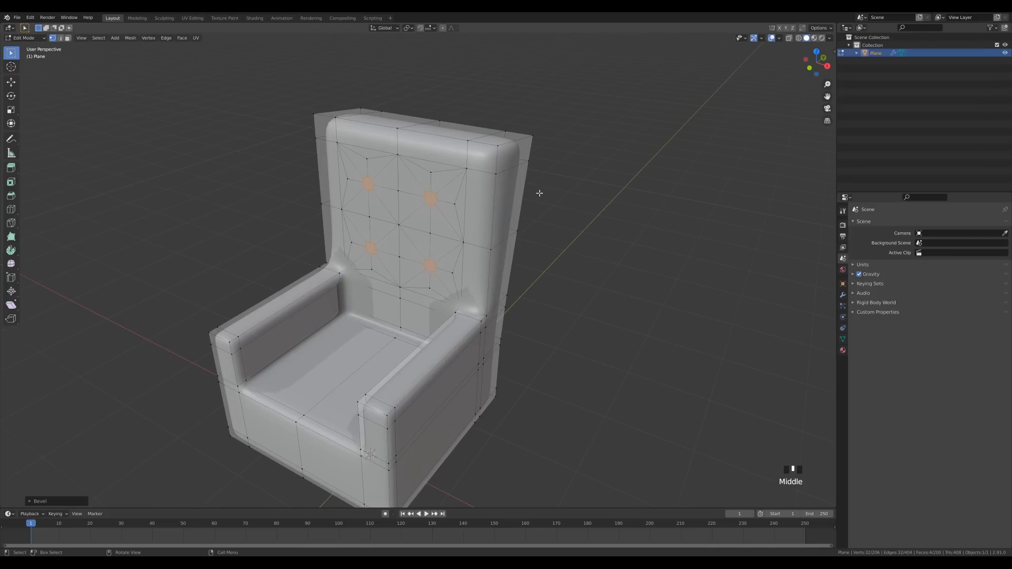
key("g")
key("y")
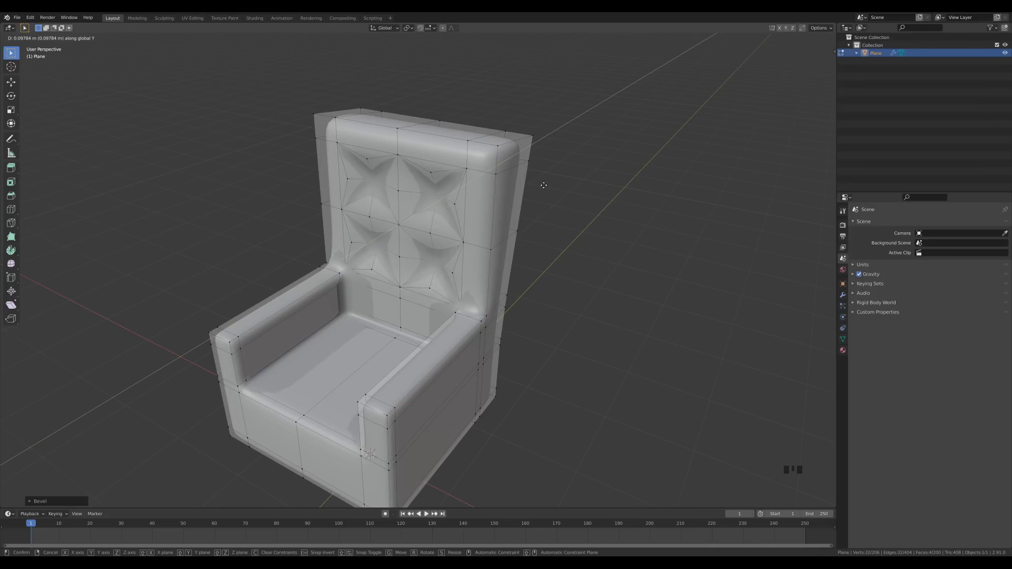
left_click(543, 185)
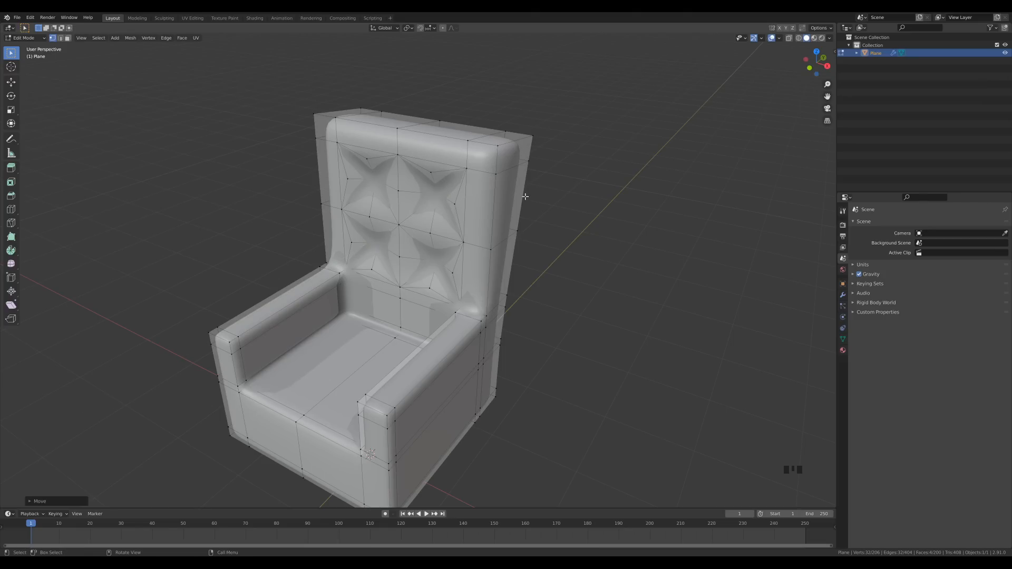
Step: Set the pivot point to Individual Origins, extrude the four tuft faces, and scale them to about 0.75
key("3")
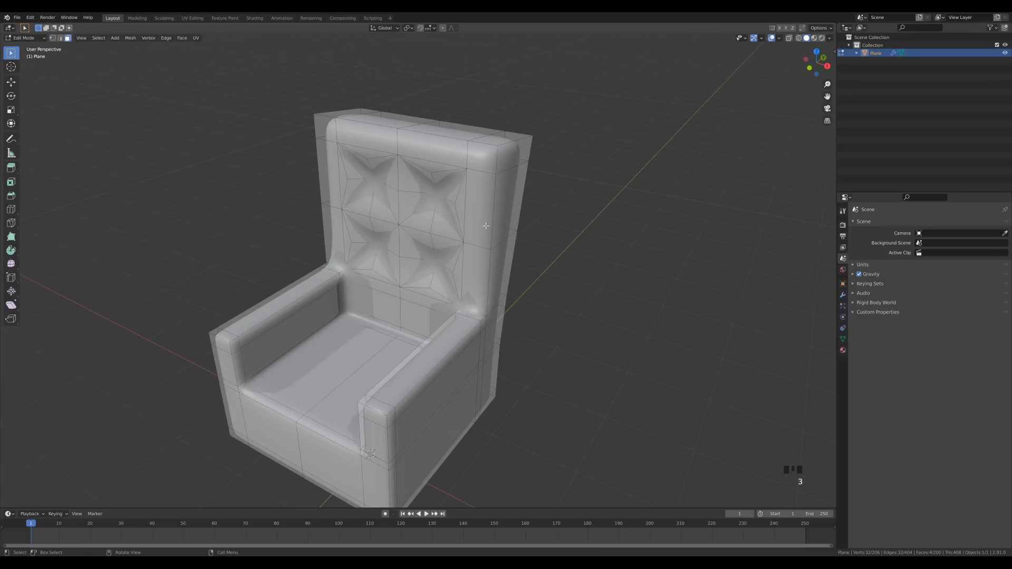
key("period")
key("period")
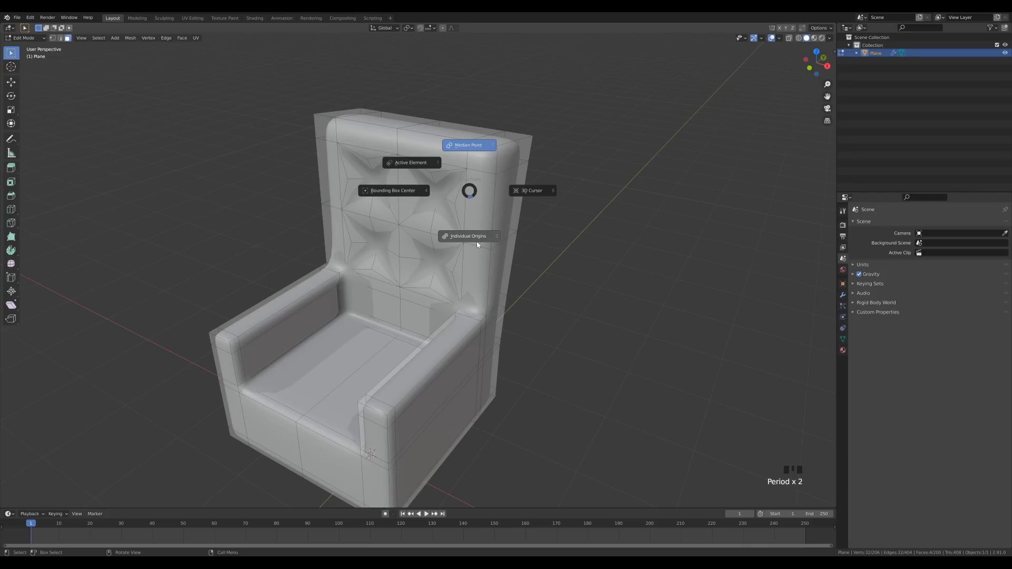
left_click(478, 244)
key("e")
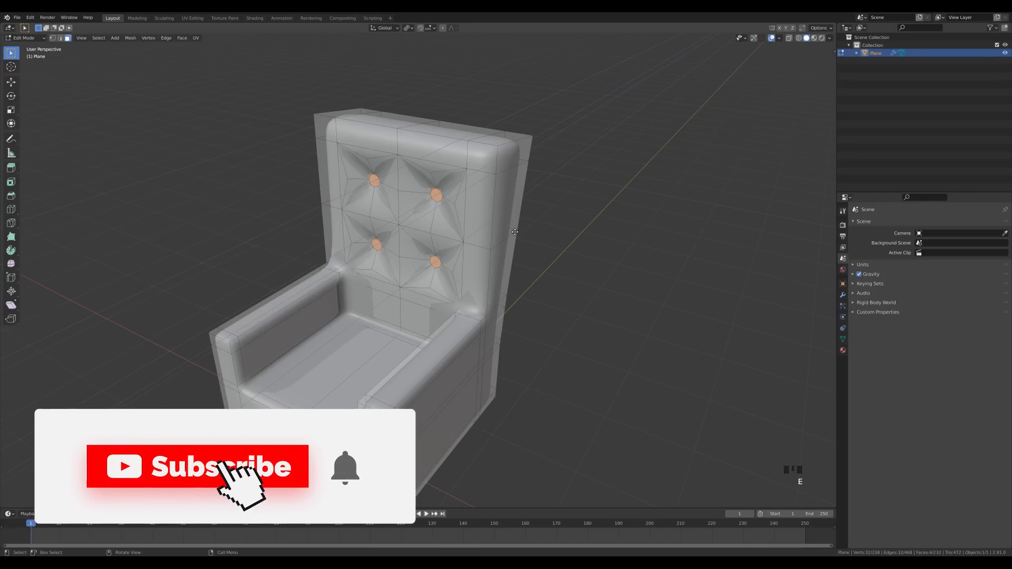
left_click(589, 263)
key("s")
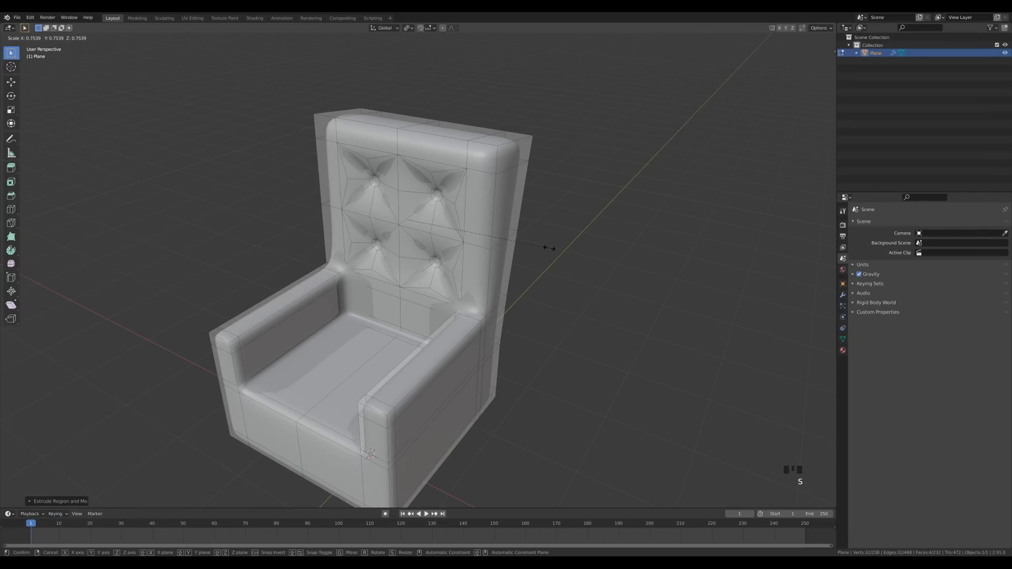
left_click(556, 252)
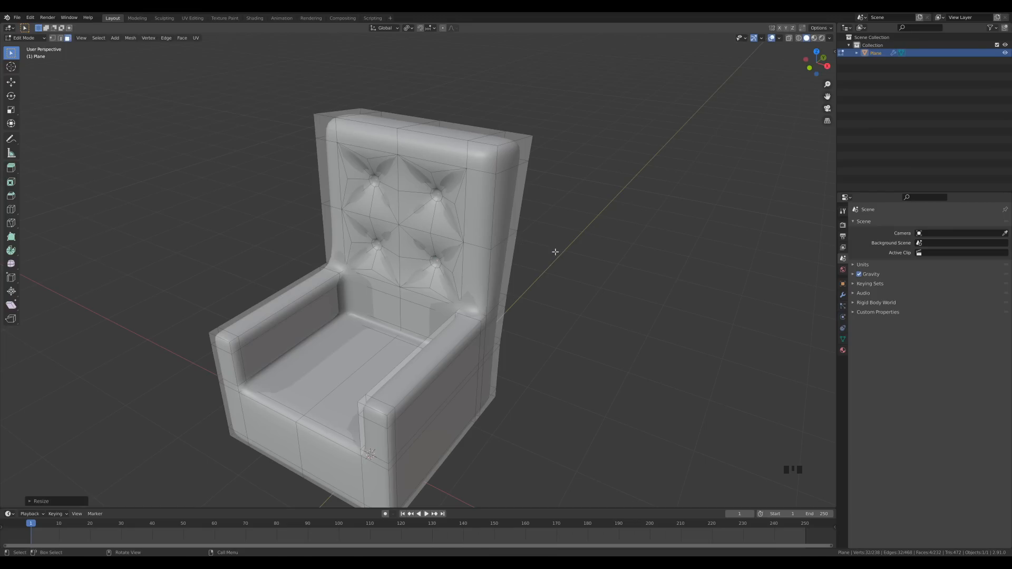
Step: Extrude the four scaled faces again along their normals to finish the buttons, and inspect the chair in Object Mode
key("e")
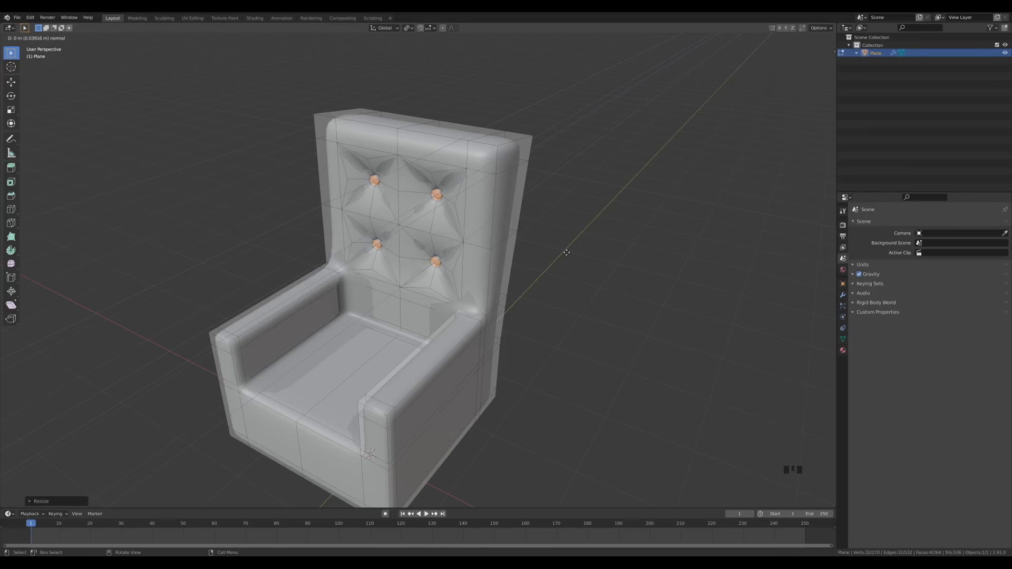
left_click(567, 253)
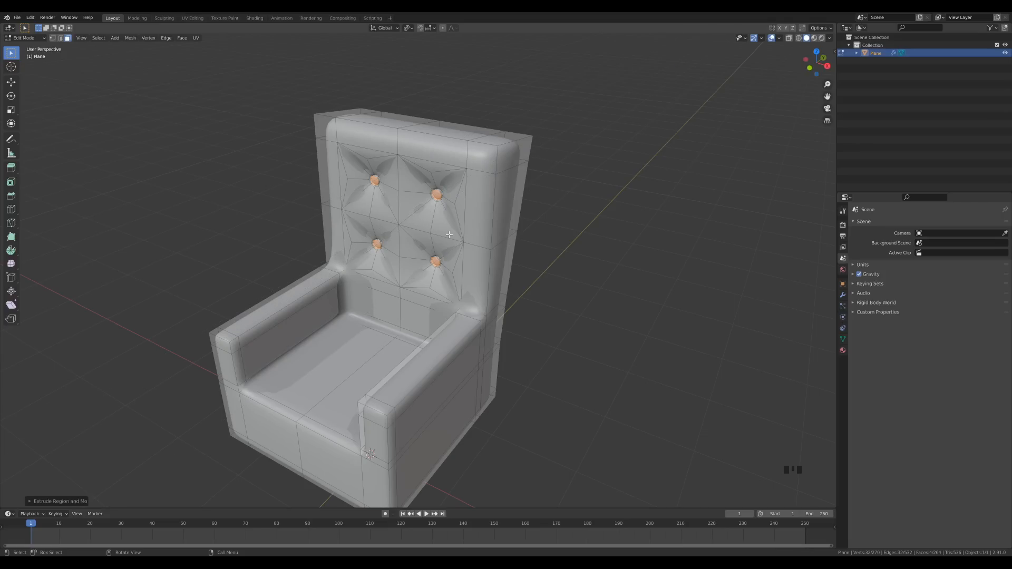
key("Tab")
scroll(390, 246, "down", 3)
middle_click_drag(343, 258, 433, 235)
scroll(433, 235, "up", 4)
scroll(435, 235, "down", 2)
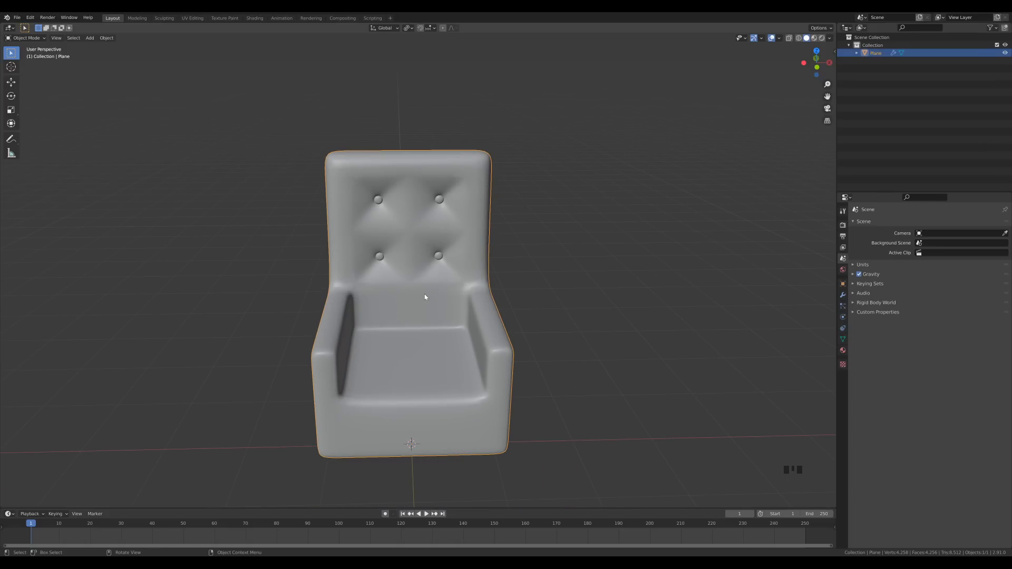
Step: In front view with X-ray on, delete all vertices on the negative X half of the chair
key("Tab")
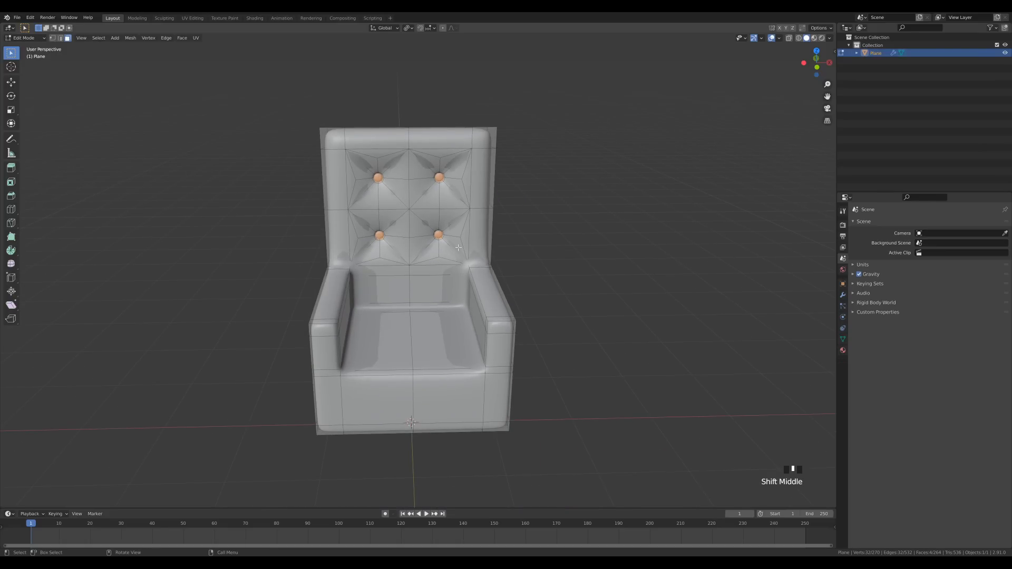
key("KP_1")
key("ctrl+Tab")
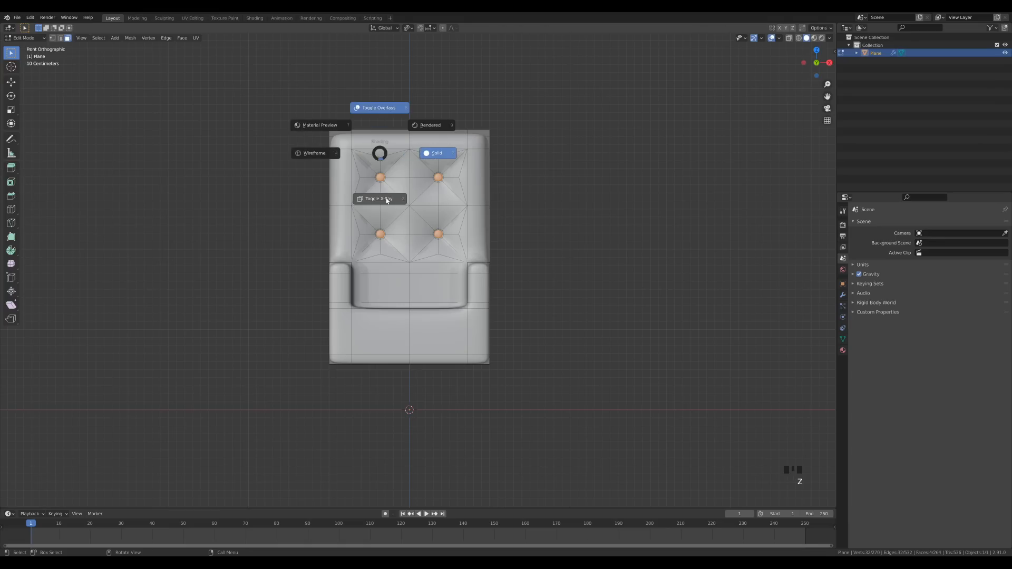
left_click_drag(284, 90, 406, 388)
key("x")
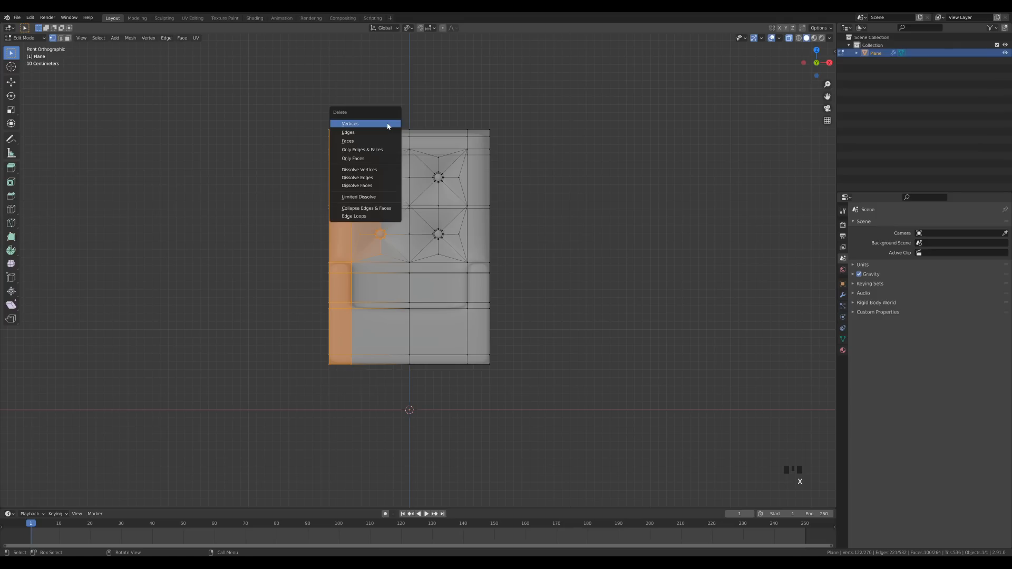
left_click(388, 126)
Step: Add a Mirror modifier on X, place it above the Subdivision modifier, and enable Clipping
left_click(843, 295)
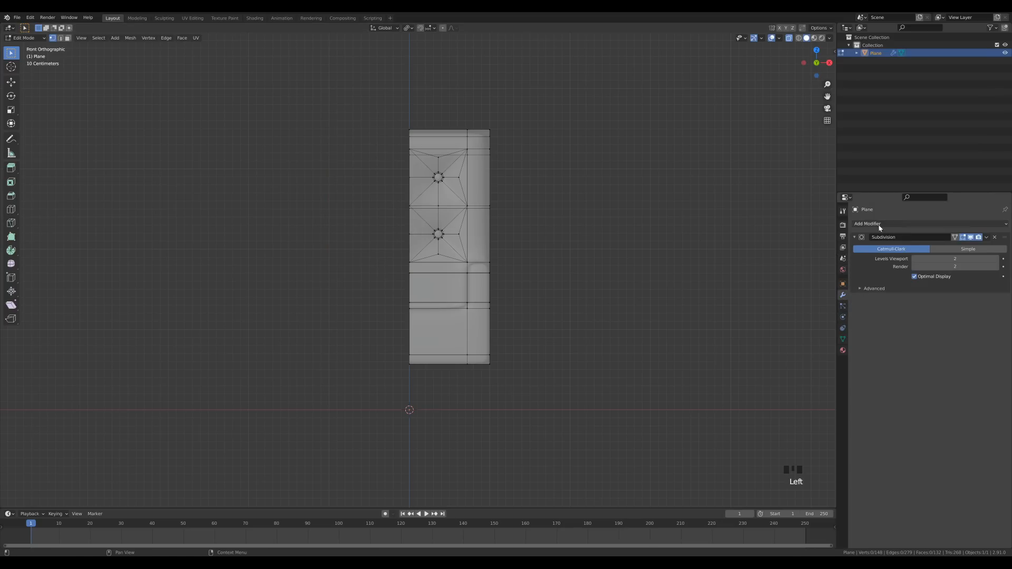
left_click(879, 226)
left_click(866, 307)
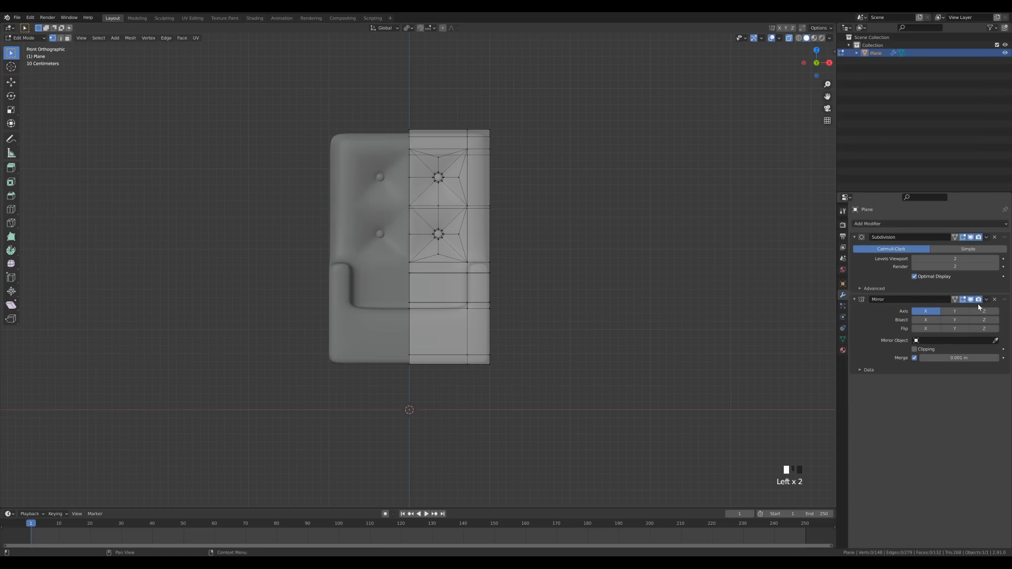
left_click_drag(1004, 299, 1005, 240)
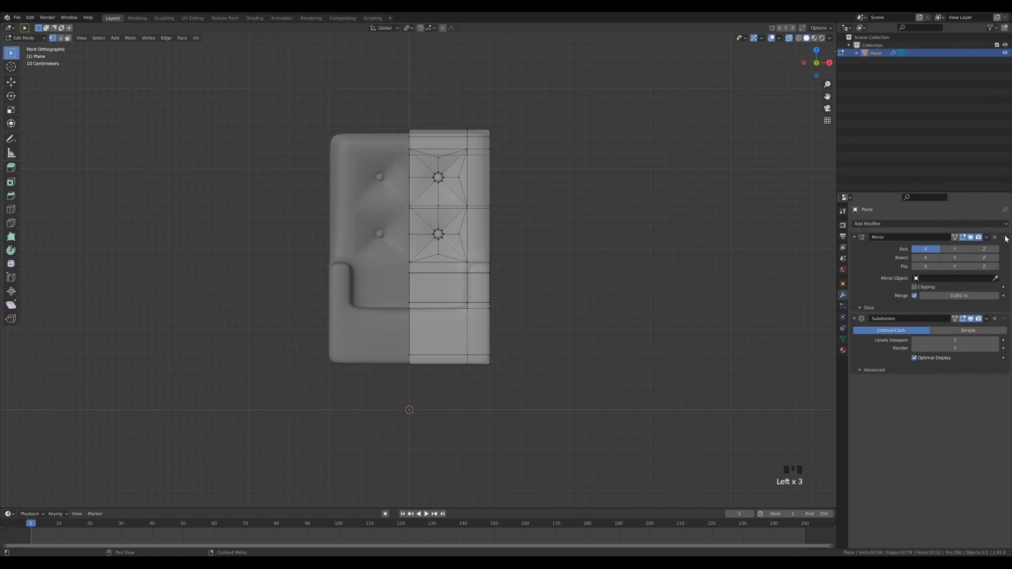
left_click(916, 288)
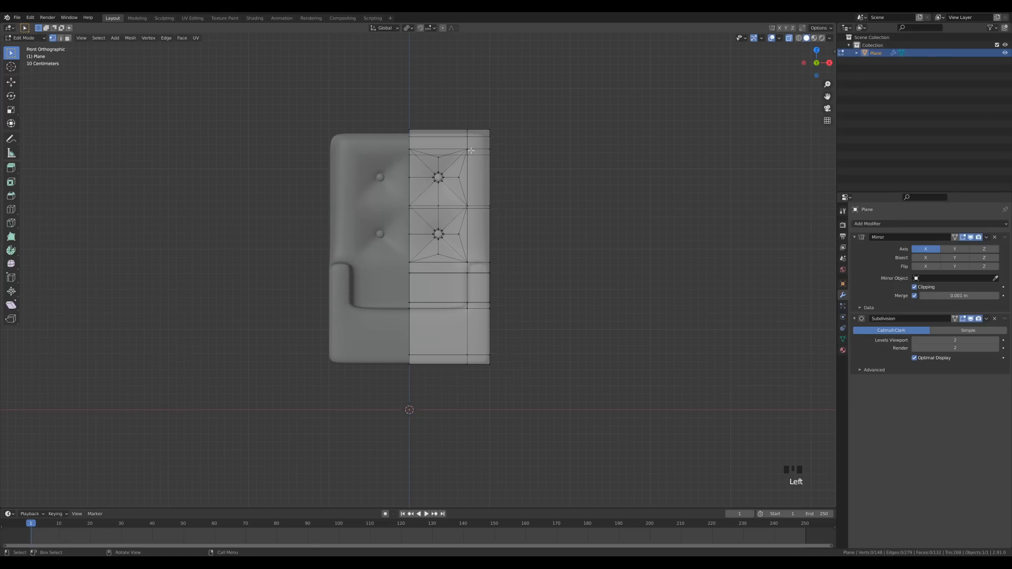
key("Tab")
middle_click_drag(469, 156, 506, 169)
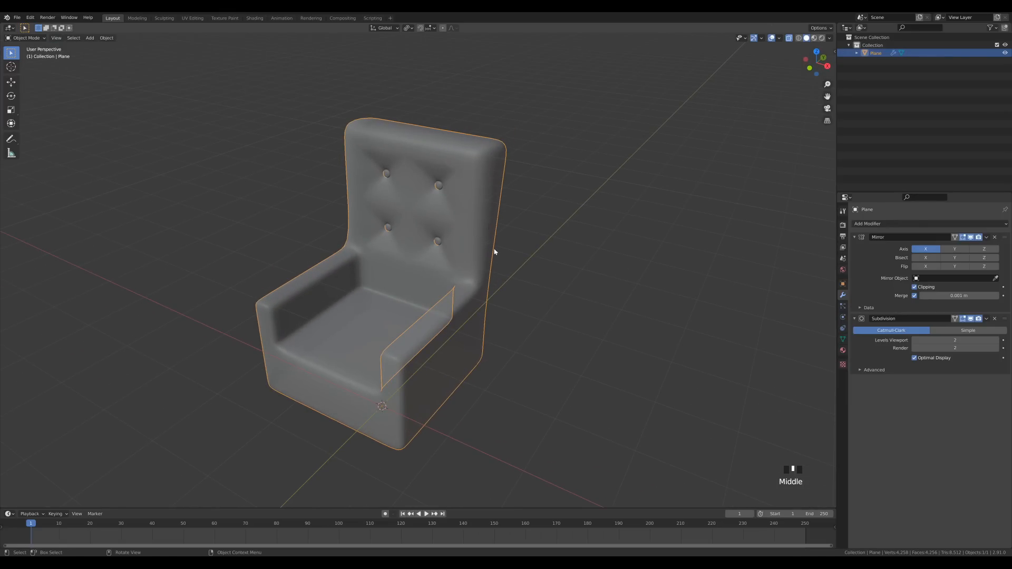
middle_click_drag(495, 253, 548, 176)
Step: Select the two top front edges of the backrest and edge-slide them toward the back by a factor of about 0.22
key("Tab")
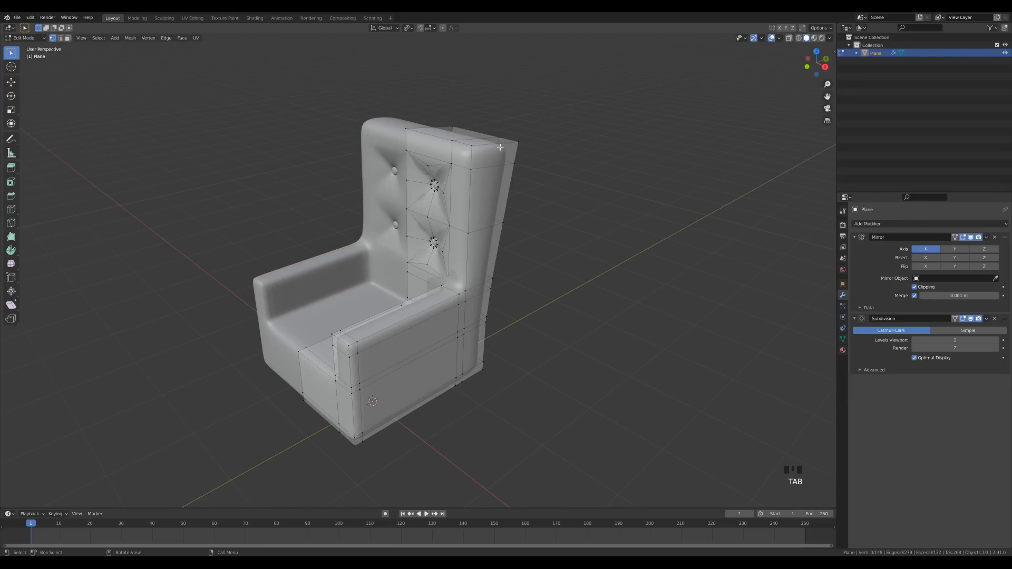
key("2")
left_click(430, 136)
left_click(461, 142, "shift")
middle_click_drag(461, 143, 574, 176)
key("g")
key("g")
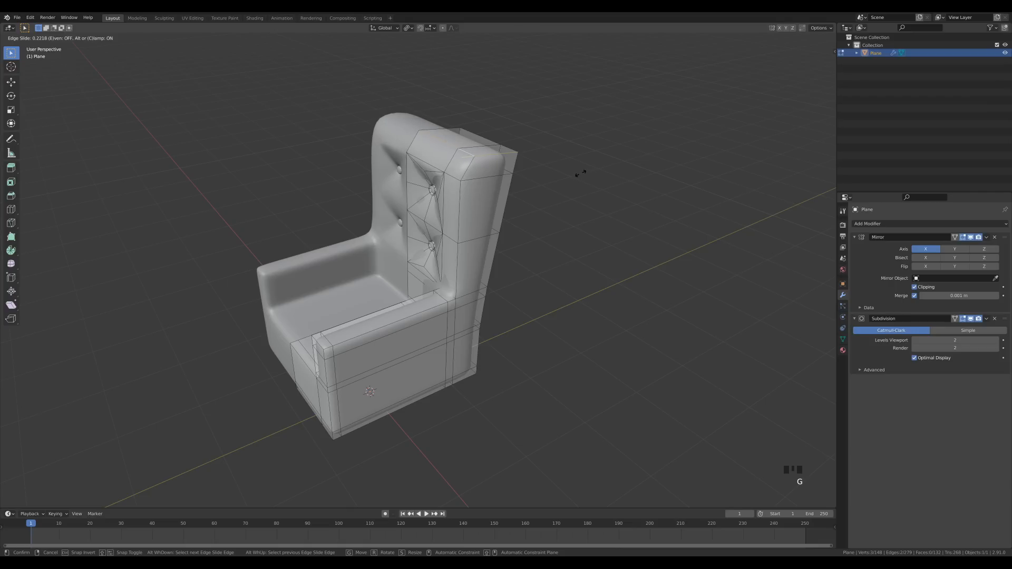
left_click(581, 174)
Step: Raise the top front edges along Z, and in right view move them about 0.04 m along Y and 0.08 m up
middle_click_drag(582, 173, 522, 205)
key("g")
key("z")
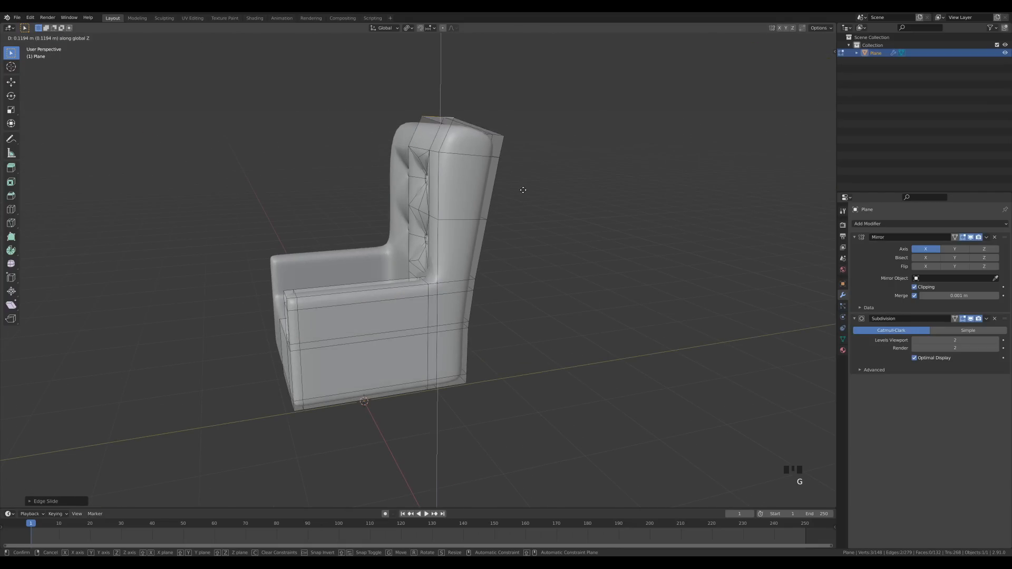
left_click(528, 197)
mouse_move(577, 153)
middle_mouse_down()
mouse_move(567, 156)
mouse_move(596, 155)
middle_mouse_up()
key("KP_3")
key("g")
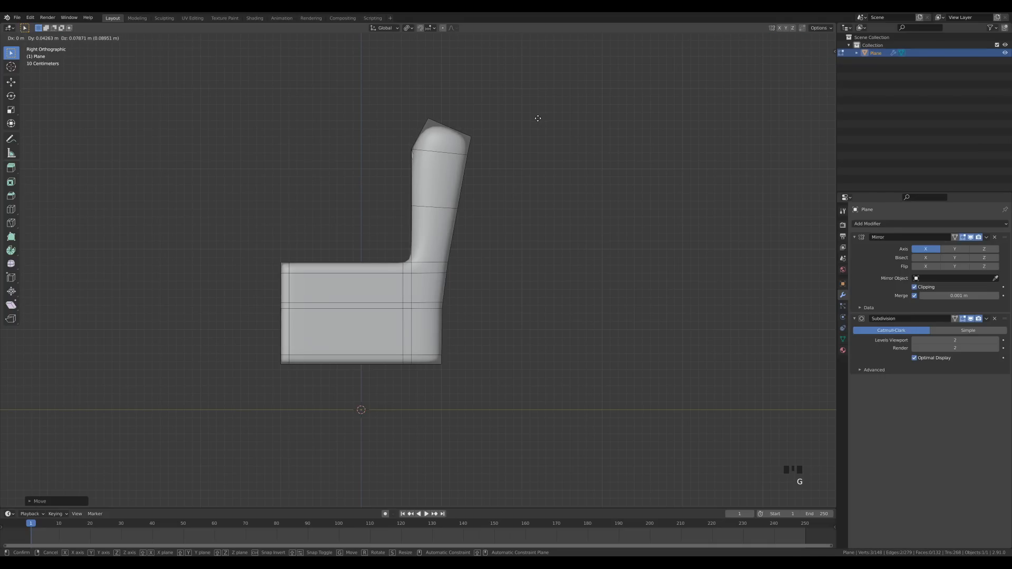
left_click(538, 118)
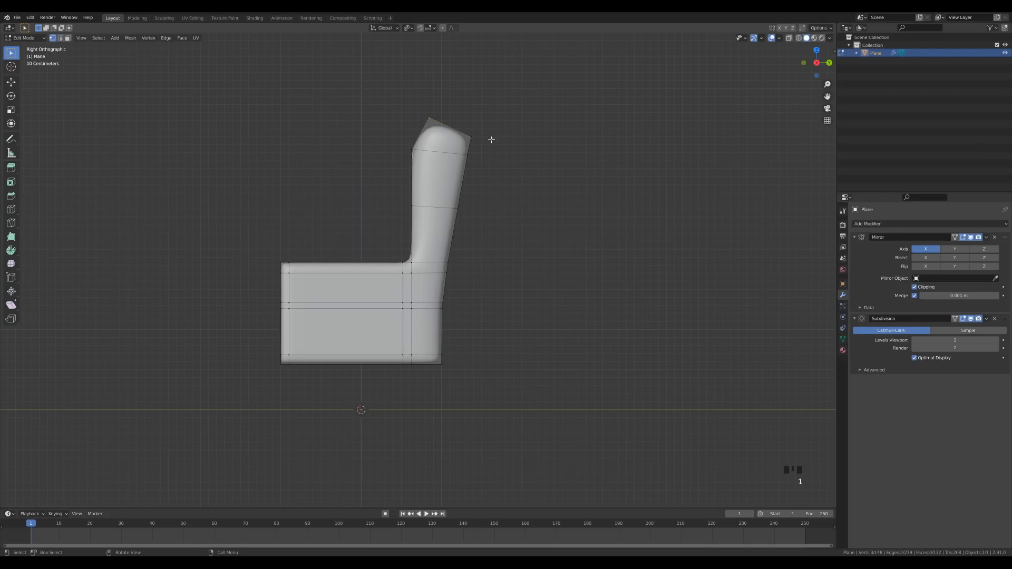
Step: With X-ray on, lower the backrest's upper rear vertices about 0.1 m and move its middle rear vertices about 0.07 m toward the front
key("alt+z")
left_click_drag(458, 145, 480, 168)
key("g")
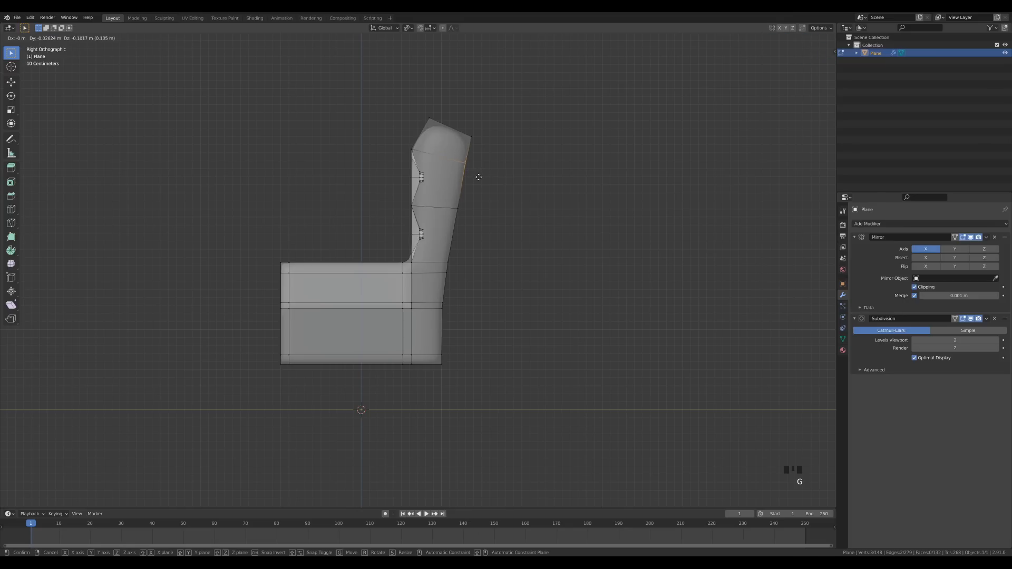
left_click(479, 177)
left_click_drag(447, 199, 470, 224)
key("g")
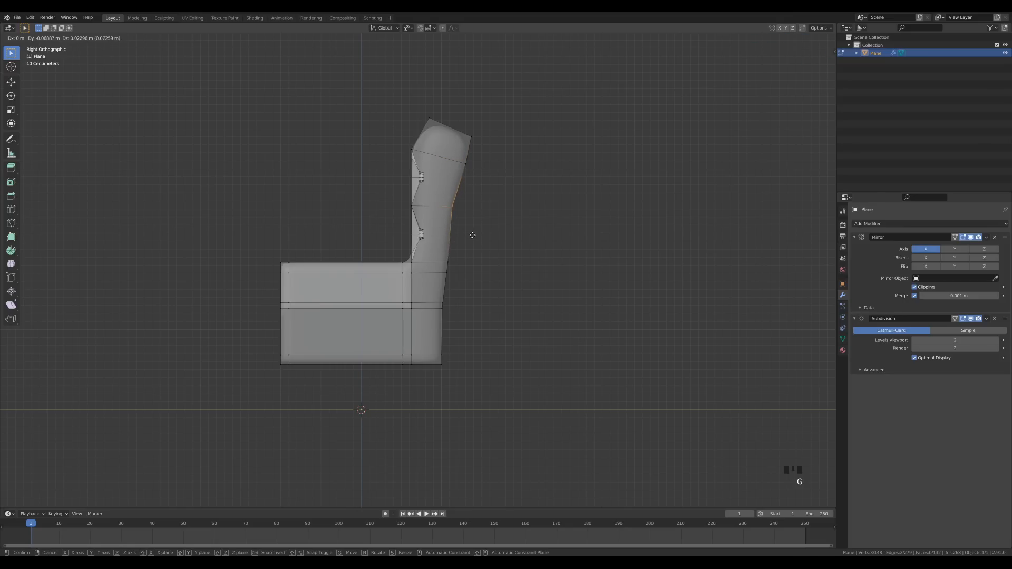
left_click(473, 237)
Step: Reposition the rear vertices around armrest height so the lower back profile curves smoothly into the backrest
left_click_drag(434, 258, 450, 307)
key("g")
left_click(451, 295)
key("g")
left_click(452, 262)
key("g")
left_click(461, 251)
key("g")
left_click(458, 286)
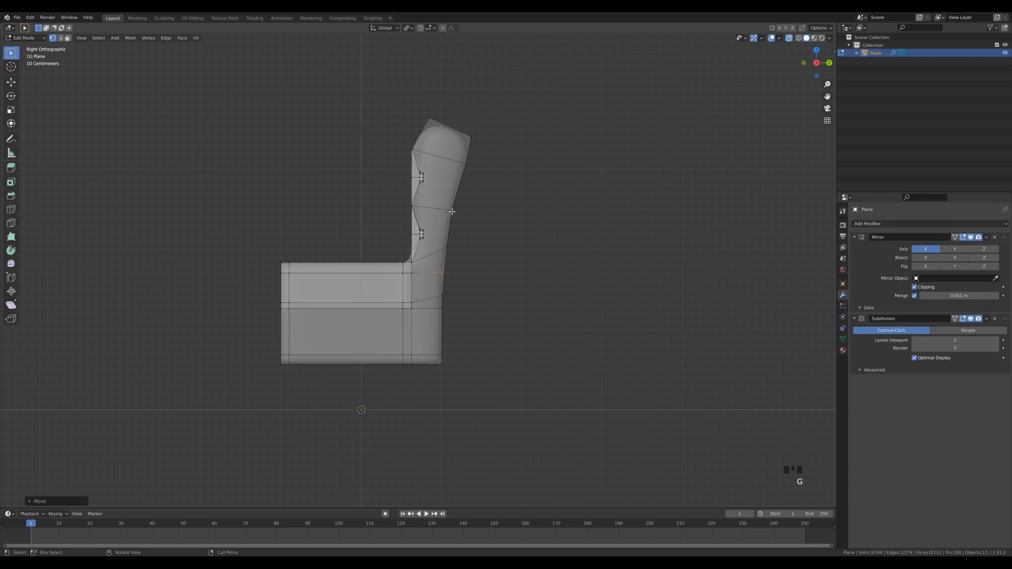
Step: Shift the backrest's middle rear vertices slightly backward and up to even out the rear curve
left_click_drag(446, 199, 478, 225)
key("g")
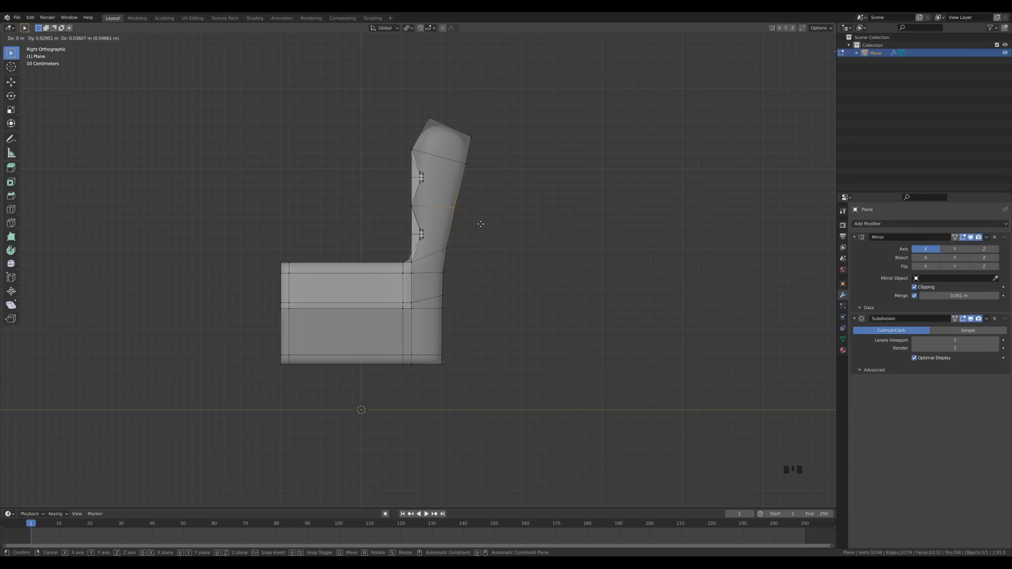
left_click(467, 228)
Step: Turn off X-ray and move the backrest's upper side face outward about 0.08 m along X
middle_click_drag(468, 229, 497, 242)
key("3")
left_click(467, 189)
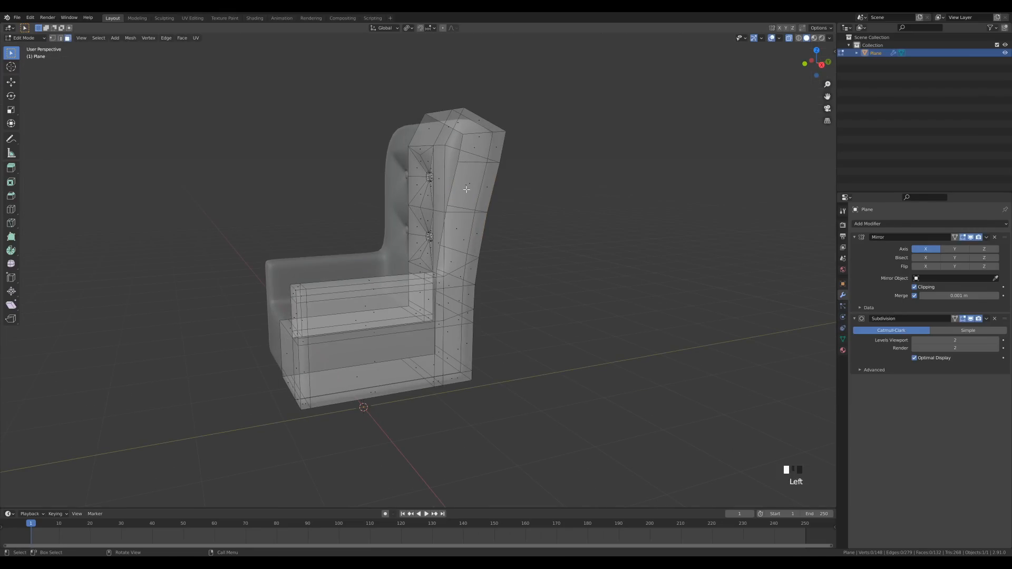
key("z")
left_click(514, 226)
middle_click_drag(544, 194, 581, 216)
key("g")
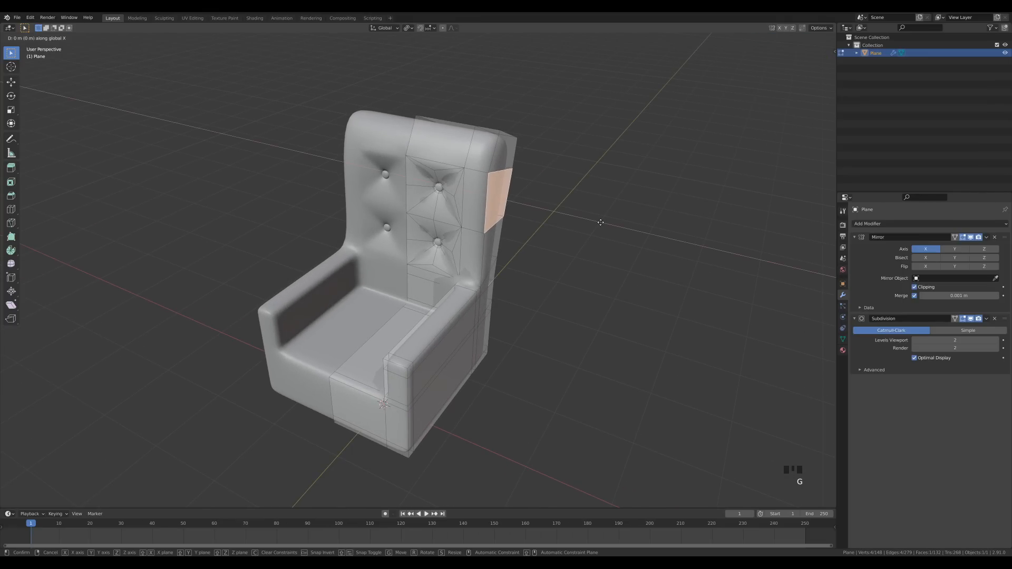
key("x")
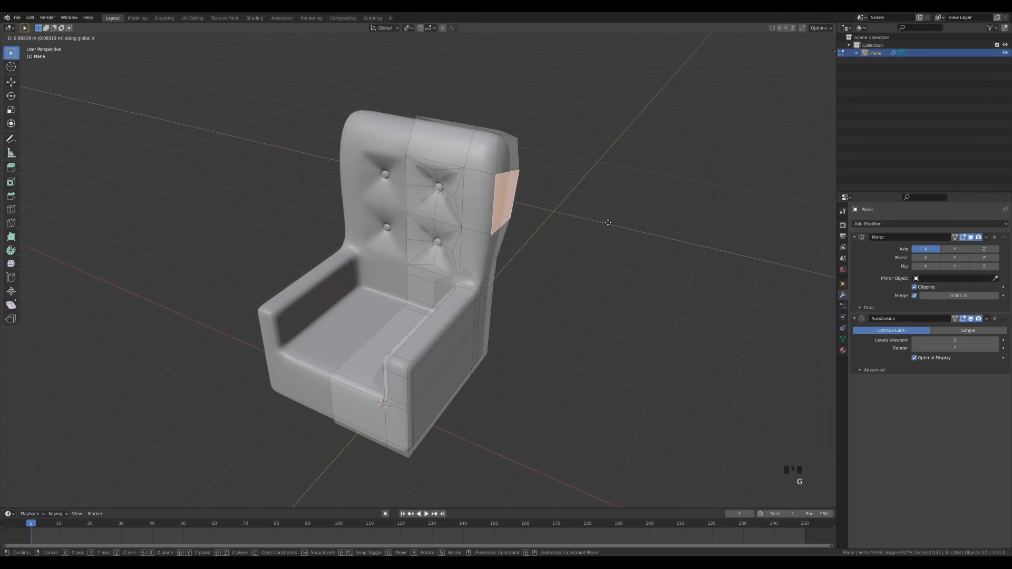
left_click(605, 223)
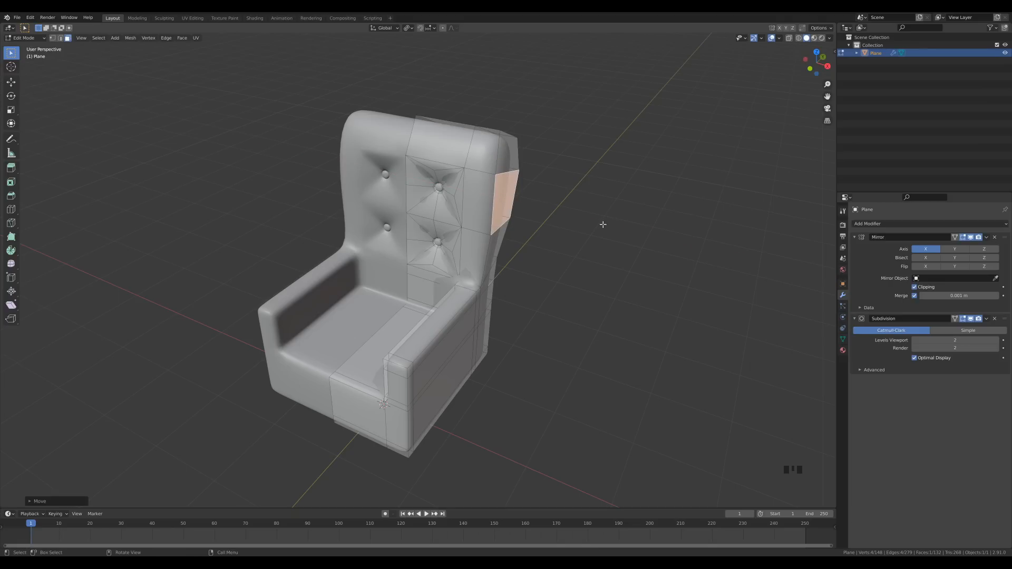
Step: Raise the face on top of the backrest slightly along Z
middle_click_drag(534, 177, 520, 200)
left_click(464, 145)
middle_click_drag(587, 211, 601, 190)
key("g")
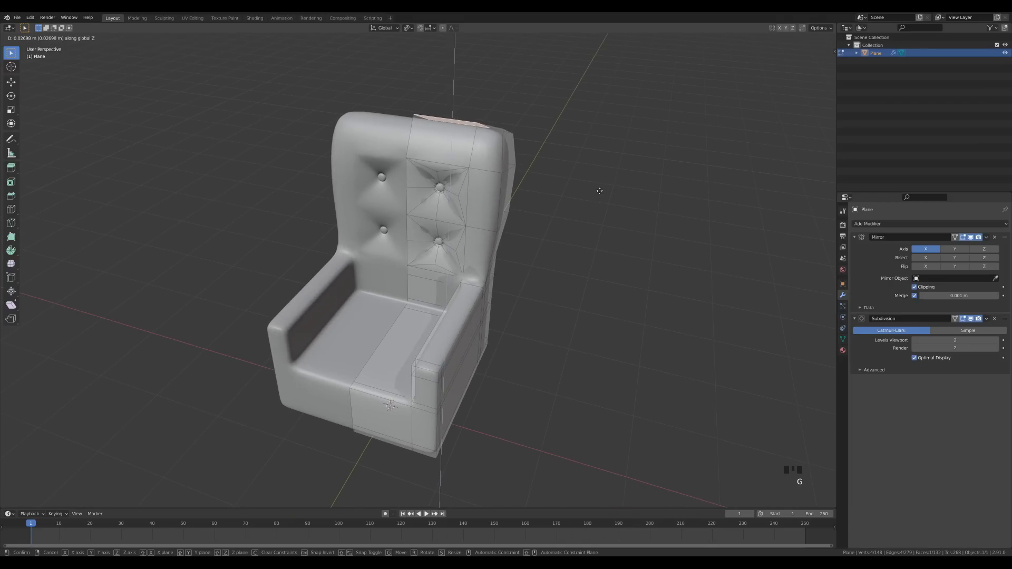
key("z")
left_click(596, 187)
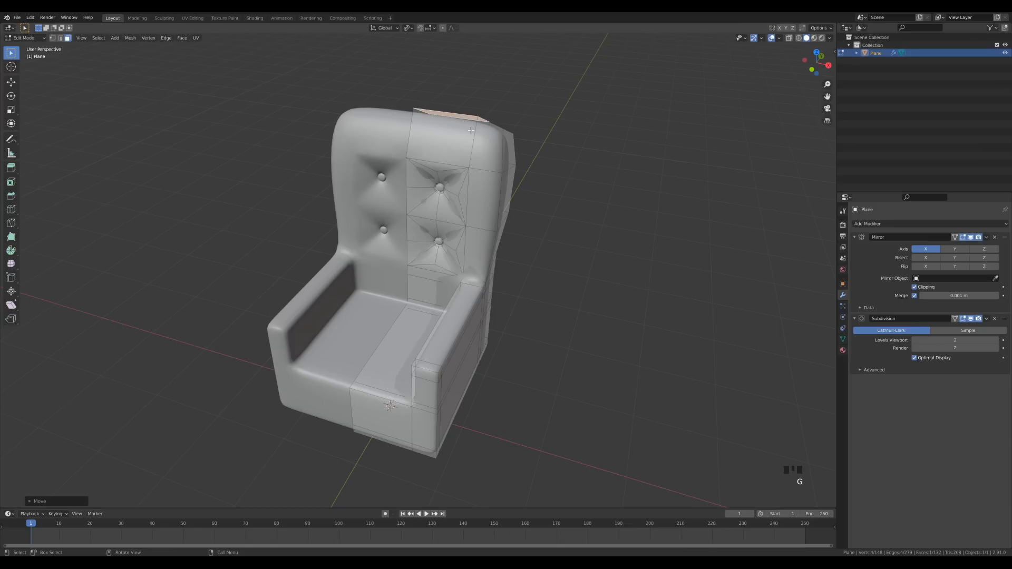
Step: Raise the backrest's top centre edge about 0.14 m along Z to round the crown, and return to Object Mode
key("2")
left_click(448, 112)
middle_click_drag(489, 91, 569, 151)
key("g")
key("z")
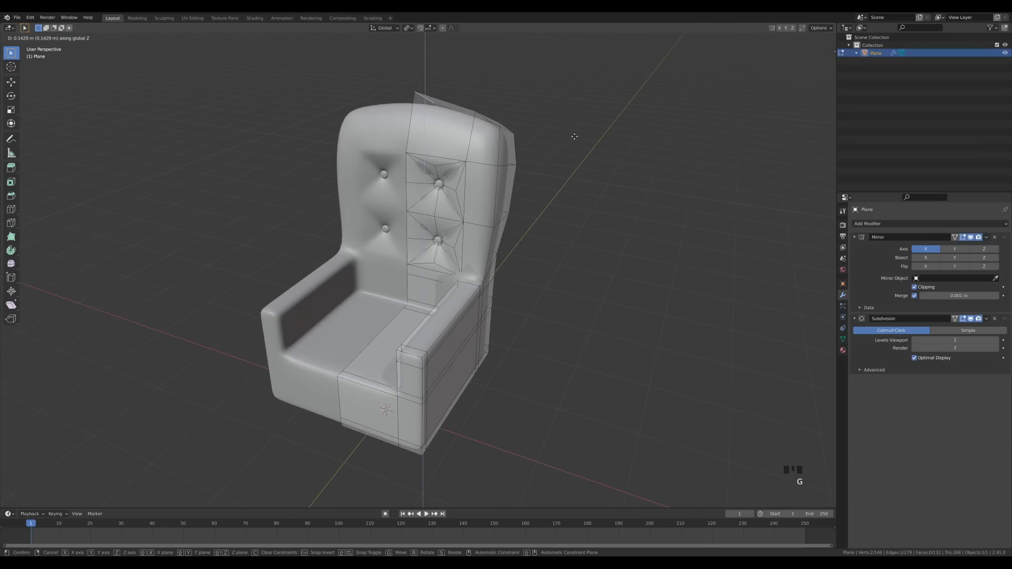
left_click(574, 140)
key("Tab")
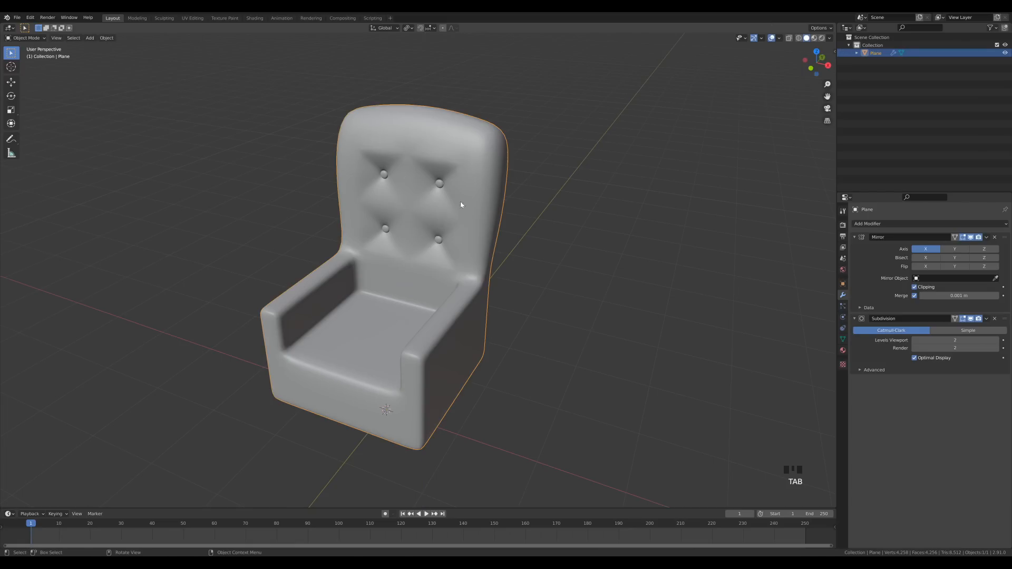
Step: Snap the 3D cursor to the centre edge of the armchair's seat
scroll(469, 255, "down", 4)
middle_click_drag(469, 255, 488, 240)
scroll(501, 305, "up", 3)
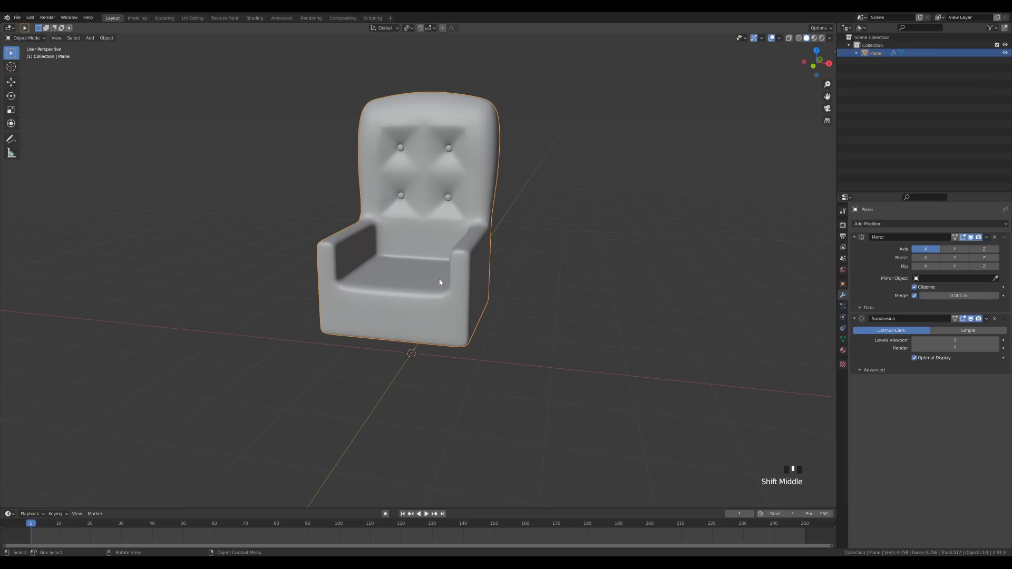
middle_click_drag(455, 284, 431, 284)
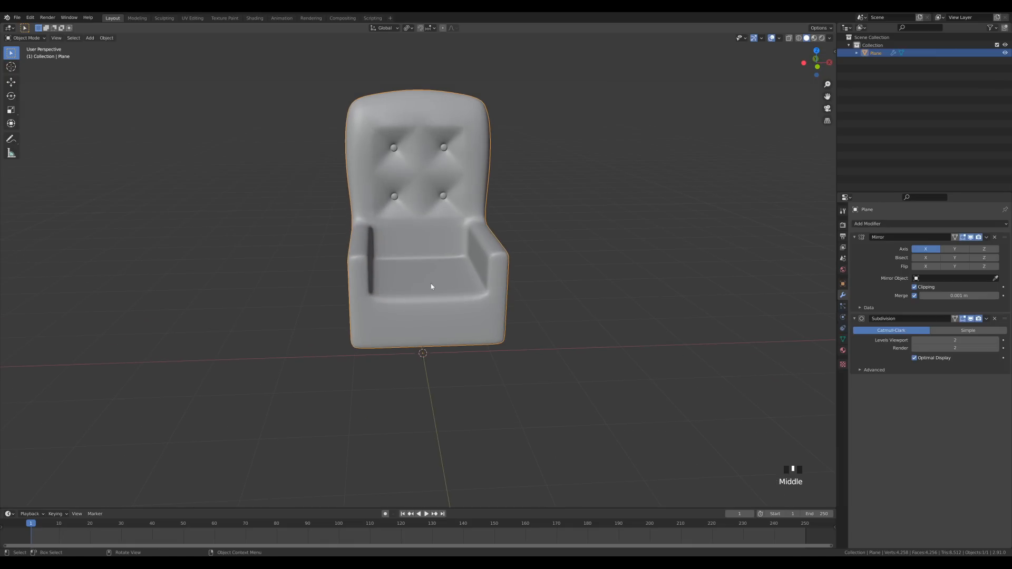
key("Tab")
left_click(423, 282)
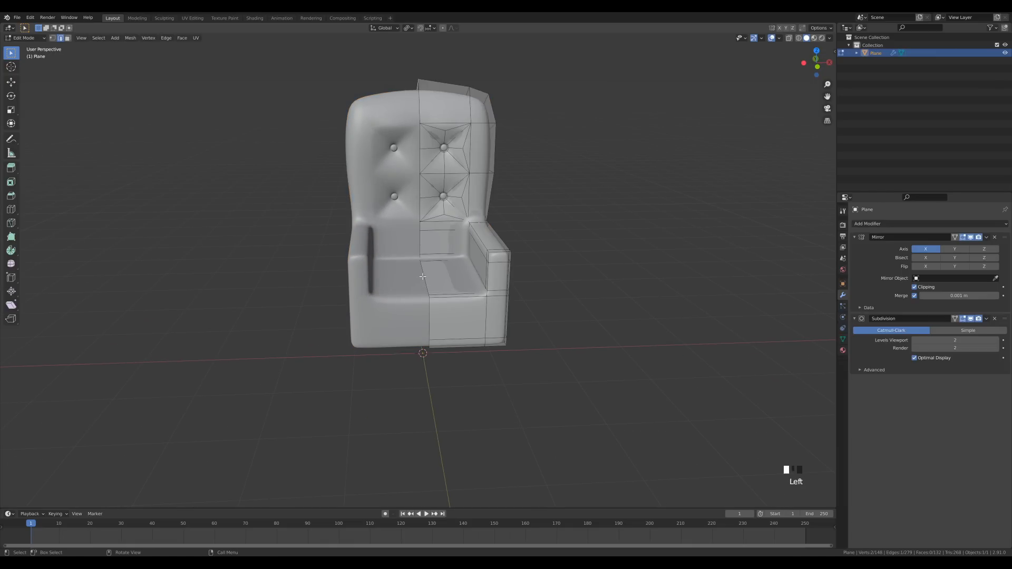
key("ctrl+Tab")
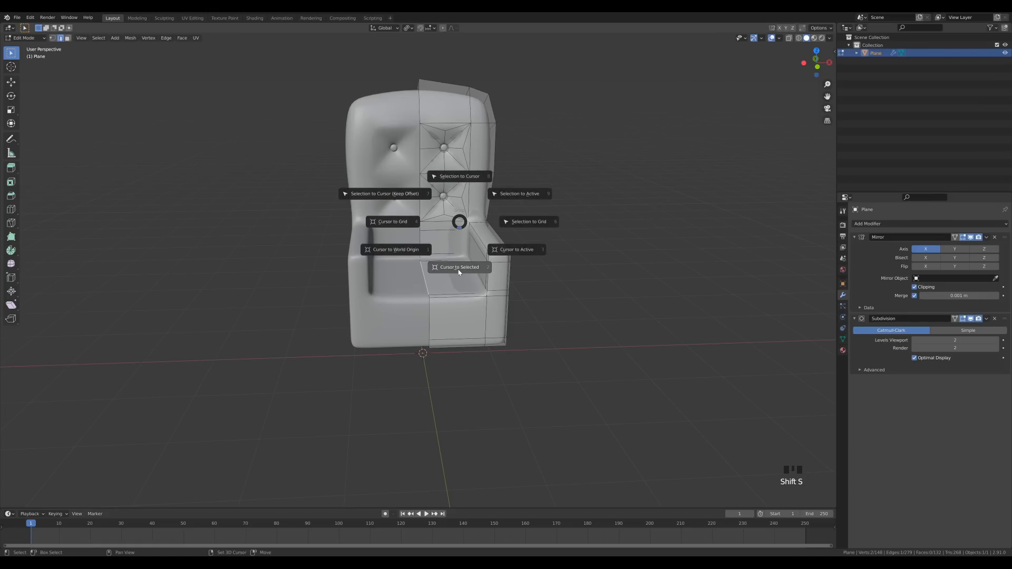
left_click(459, 266)
Step: Add a separate plane at the 3D cursor and scale its mesh to about 0.8 to fit the seat
key("shift+a")
mouse_move(485, 291)
left_click(522, 289)
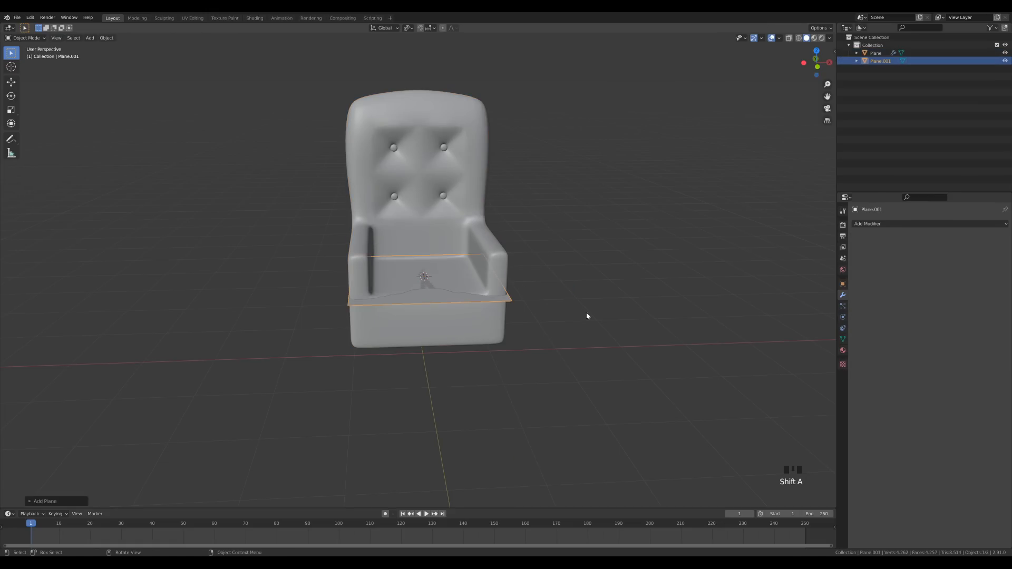
key("Tab")
key("s")
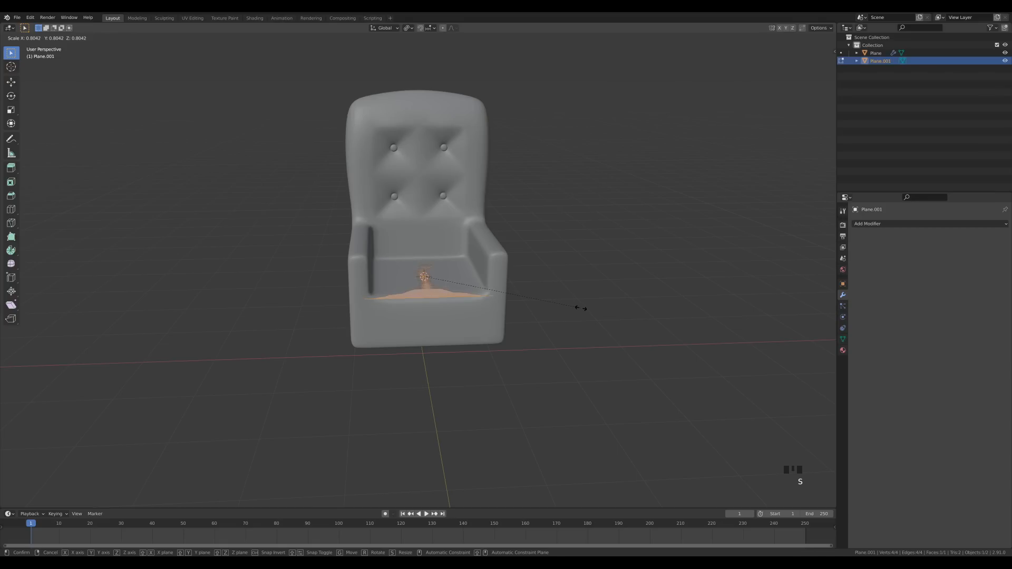
left_click(576, 306)
Step: Extrude the plane upward into a thick cushion block and return to Object Mode
key("e")
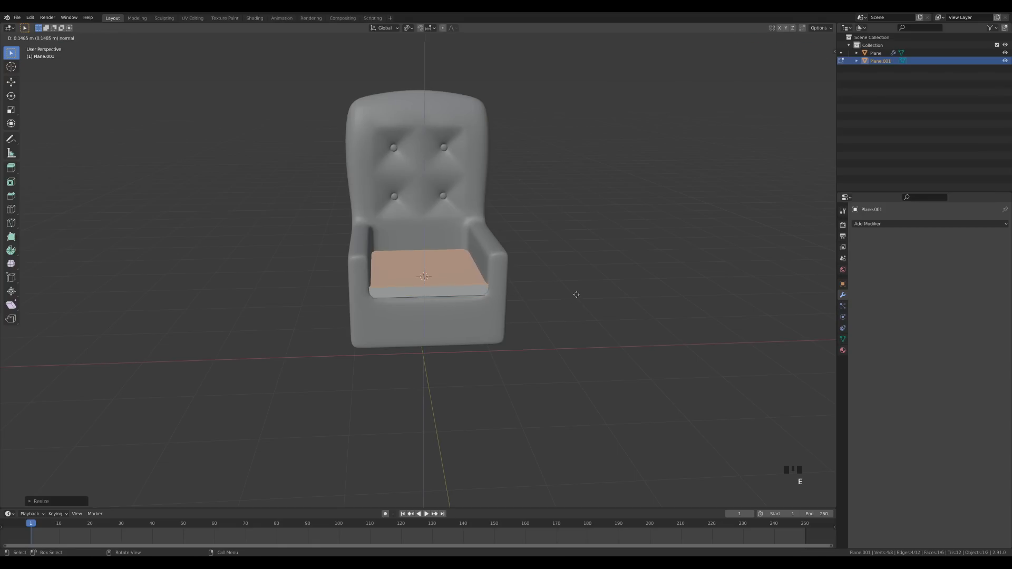
left_click(576, 286)
key("Tab")
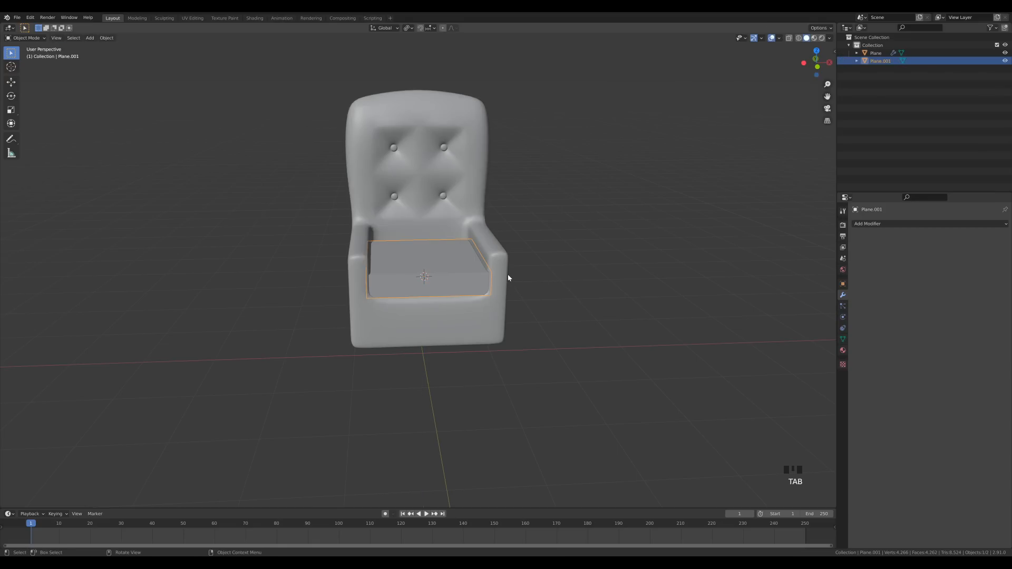
Step: Add a level 2 Subdivision modifier to the cushion and shade it smooth
key("ctrl+2")
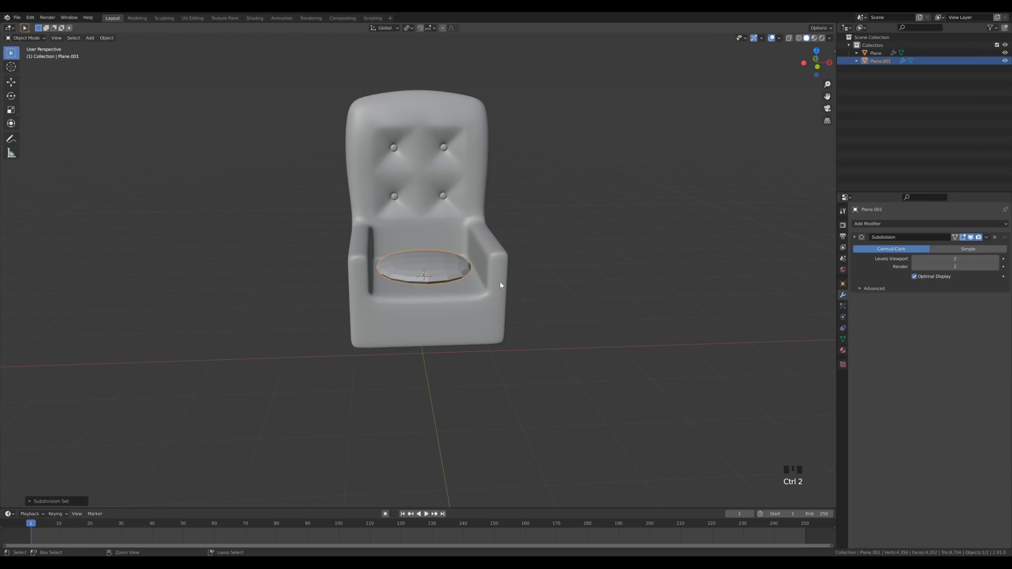
right_click(432, 267)
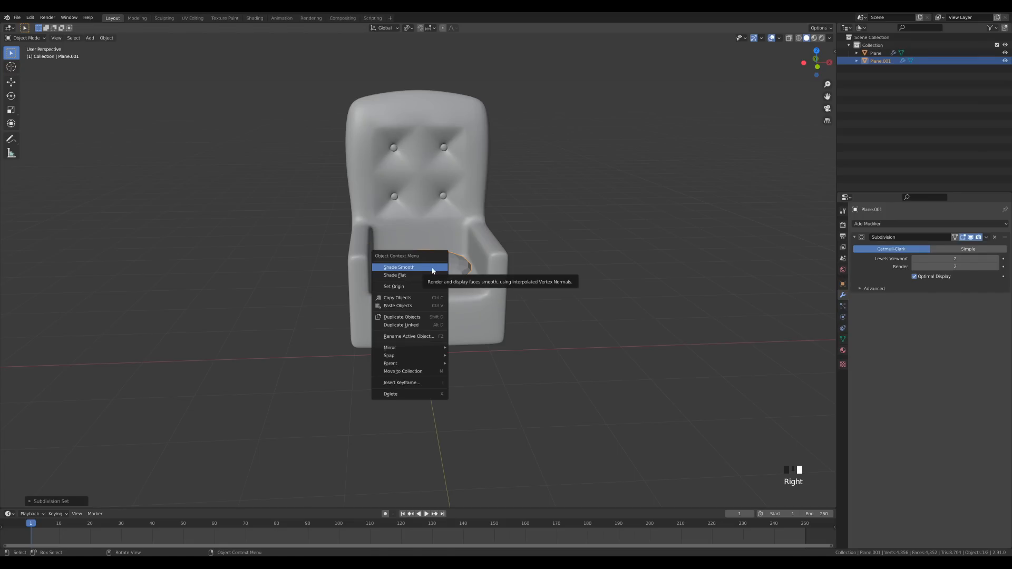
left_click(433, 271)
Step: Add two evenly spaced loop cuts running front to back across the cushion
key("Tab")
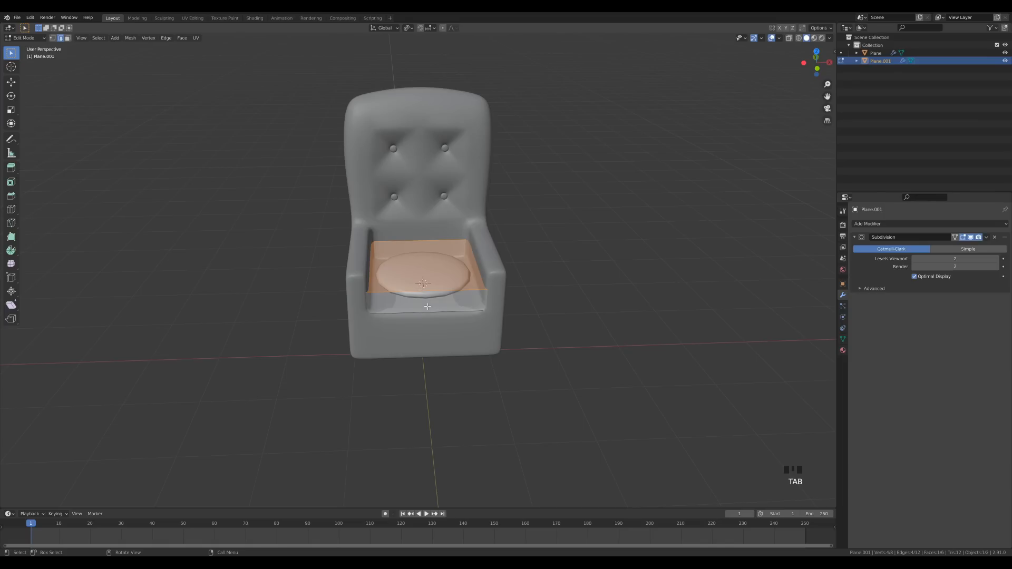
key("ctrl+r")
scroll(425, 293, "up", 1)
left_click(425, 289)
right_click(424, 290)
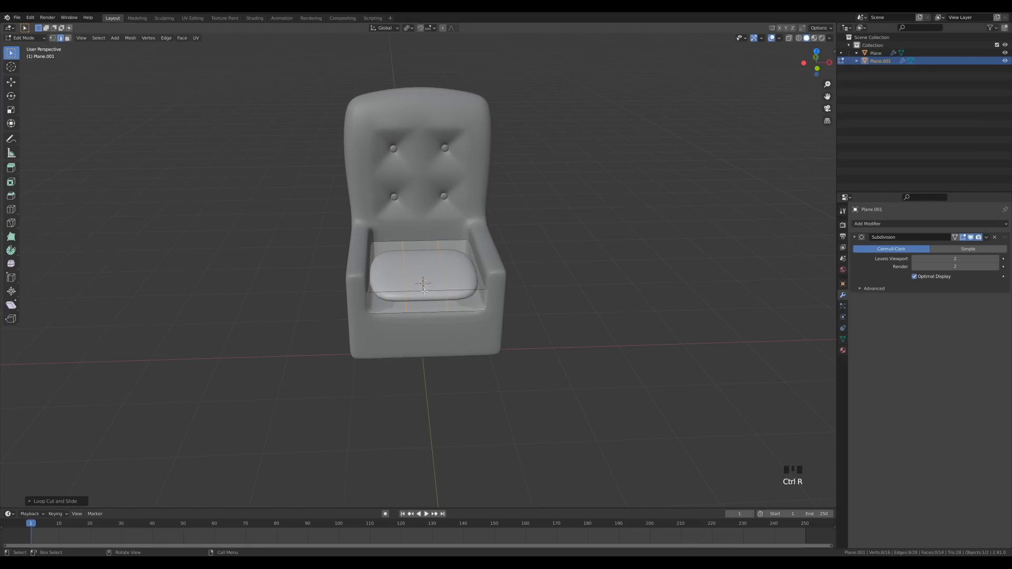
Step: Change the transform pivot point and scale the two loops apart along X to the cushion's side edges
key("s")
right_click(587, 283)
key("period")
left_click(604, 215)
key("s")
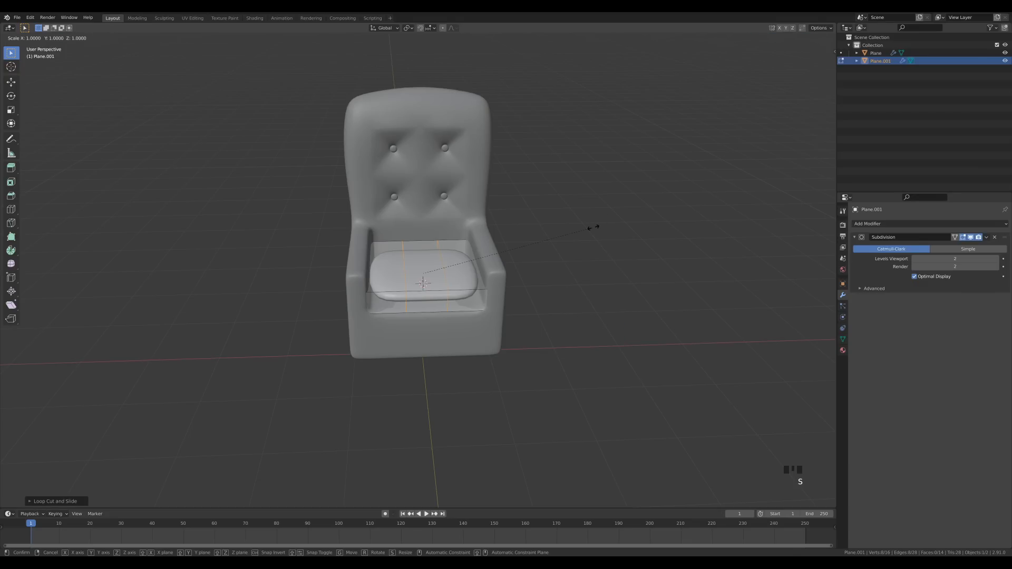
key("x")
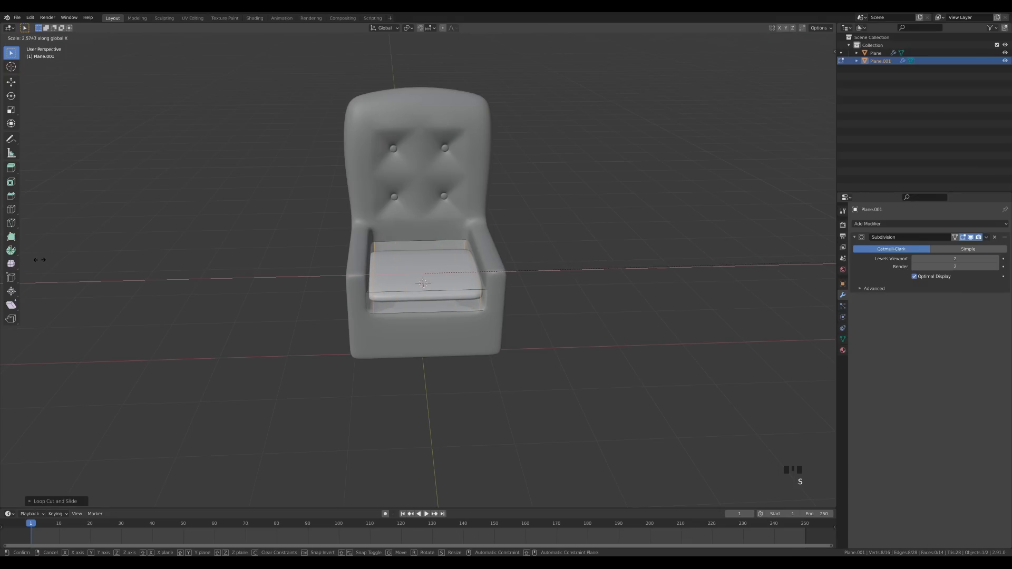
left_click(19, 250)
Step: Add crosswise loop cuts close to the cushion's rear and front edges to sharpen its corners
middle_click_drag(271, 312, 337, 332)
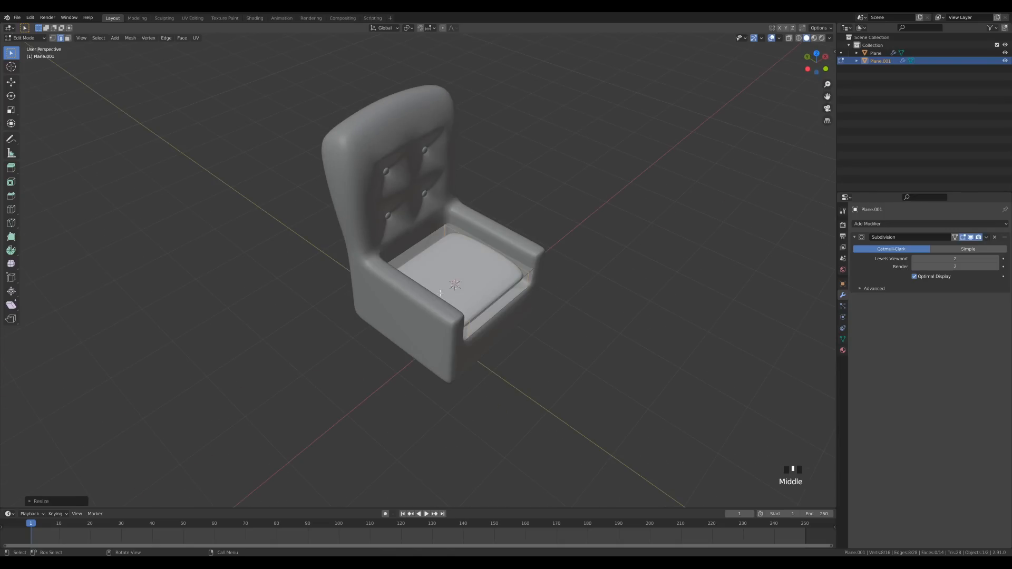
key("ctrl+r")
left_click(442, 289)
left_click(405, 266)
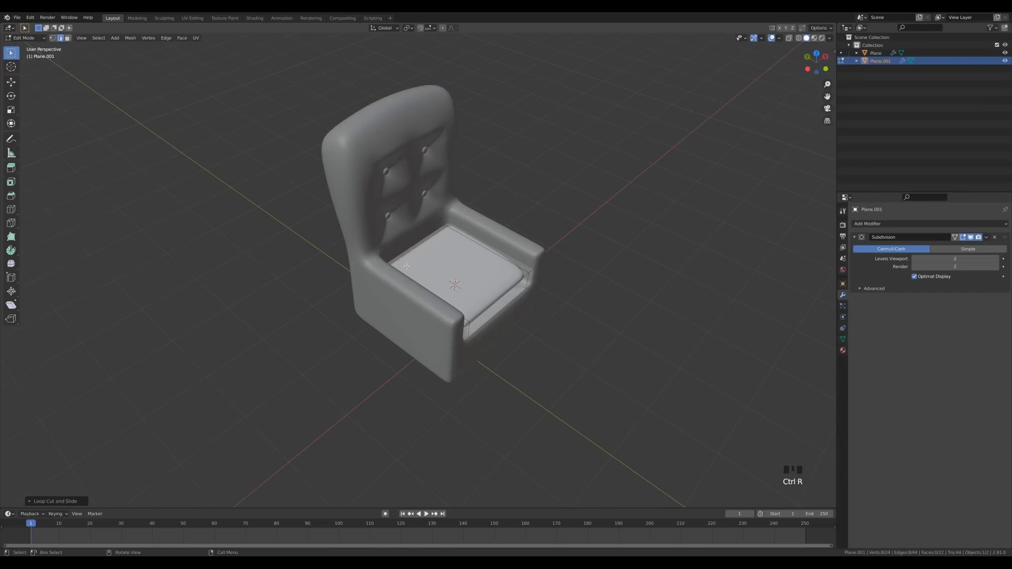
key("ctrl+r")
left_click(478, 298)
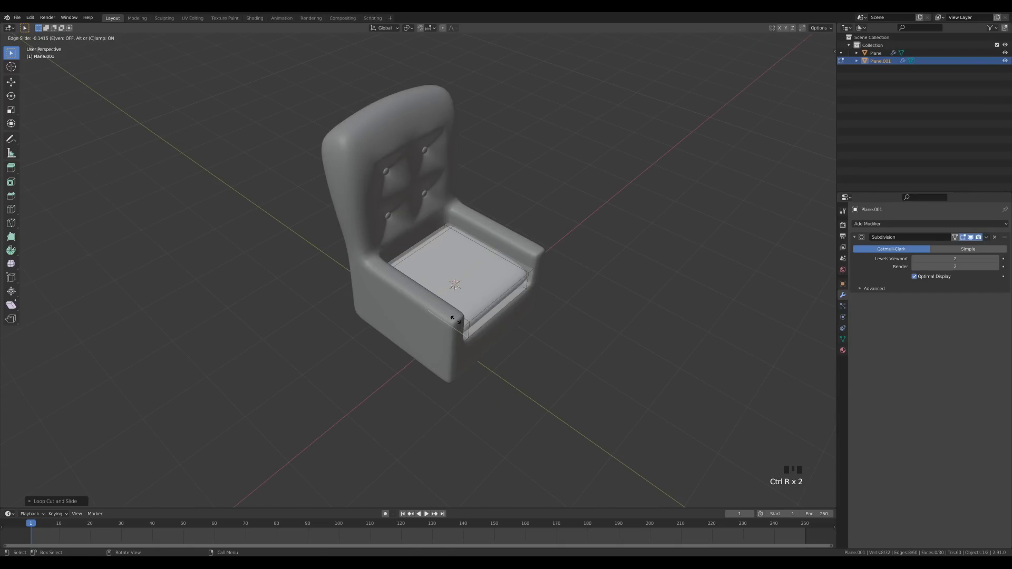
left_click(477, 336)
Step: Add a horizontal loop cut around the cushion's sides at about mid-height
middle_click_drag(477, 336, 448, 288)
key("ctrl+r")
left_click(447, 281)
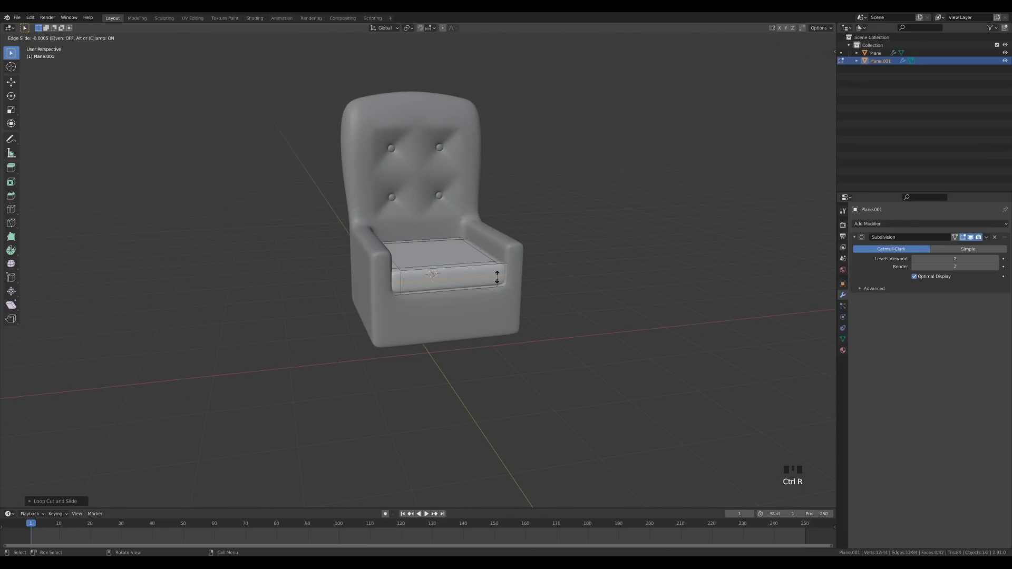
left_click(446, 286)
Step: Scale the whole cushion mesh down slightly in X and Y, keeping its Z height locked
middle_click_drag(623, 247, 605, 247)
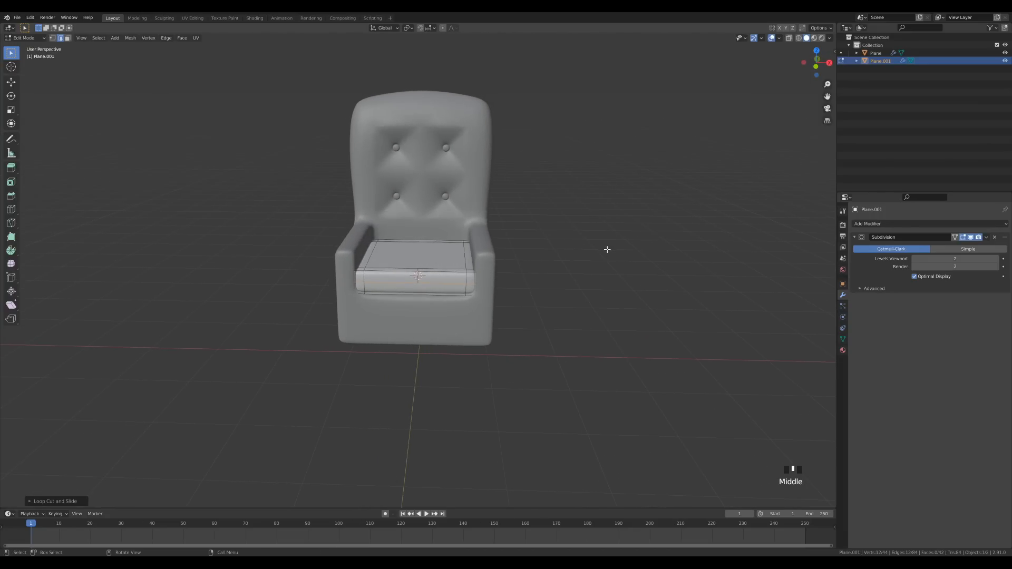
key("Tab")
key("Tab")
key("a")
key("s")
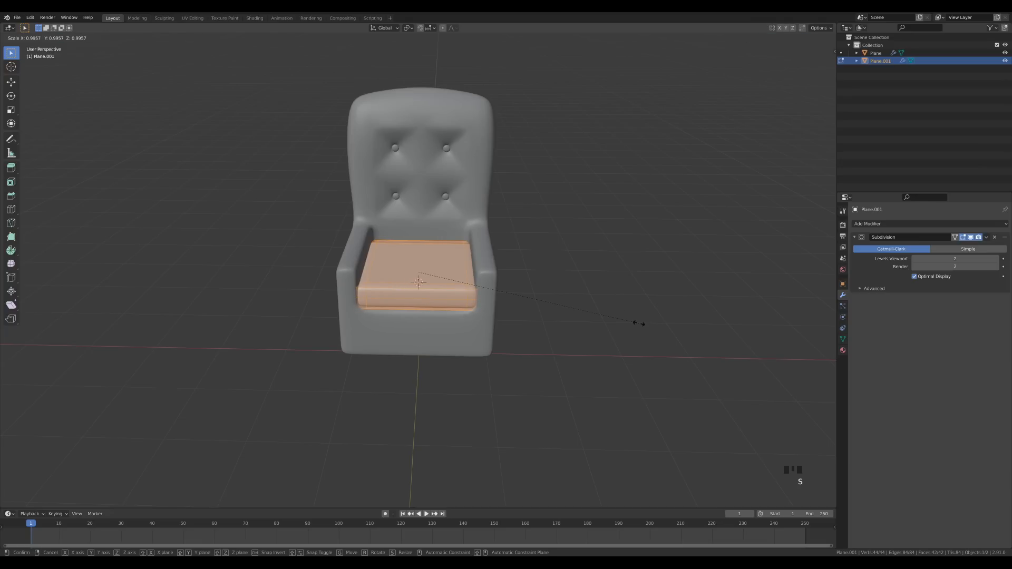
key("shift+z")
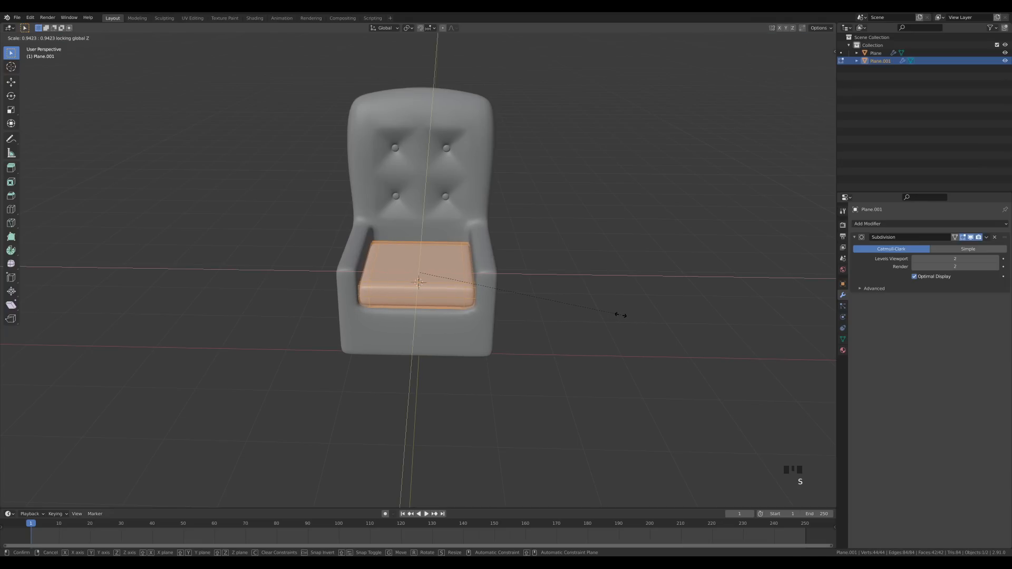
left_click(593, 312)
Step: Select all the cushion's front faces and move them about 0.2 m forward along Y
left_click(356, 292)
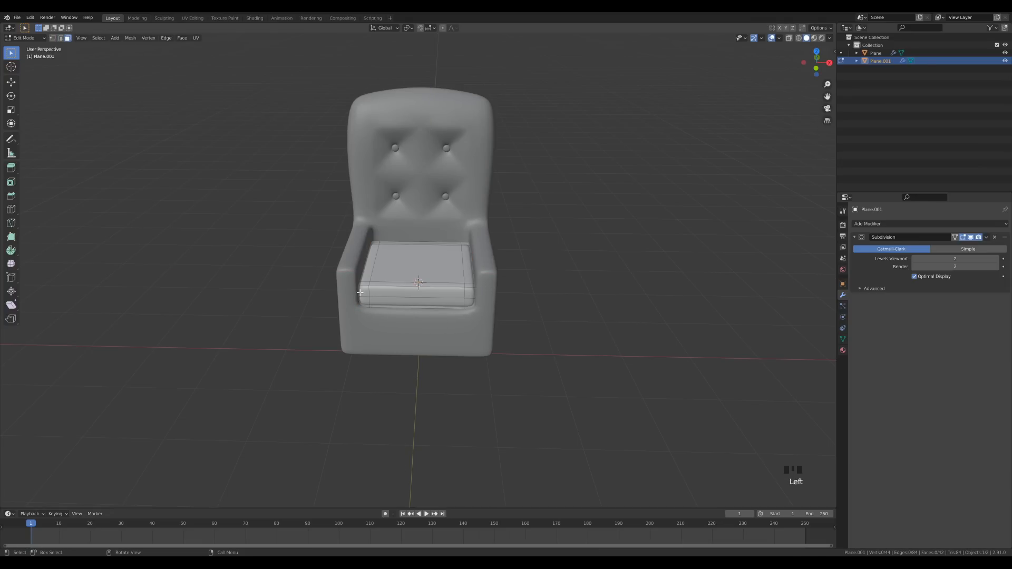
left_click(363, 292)
left_click(468, 305, "ctrl")
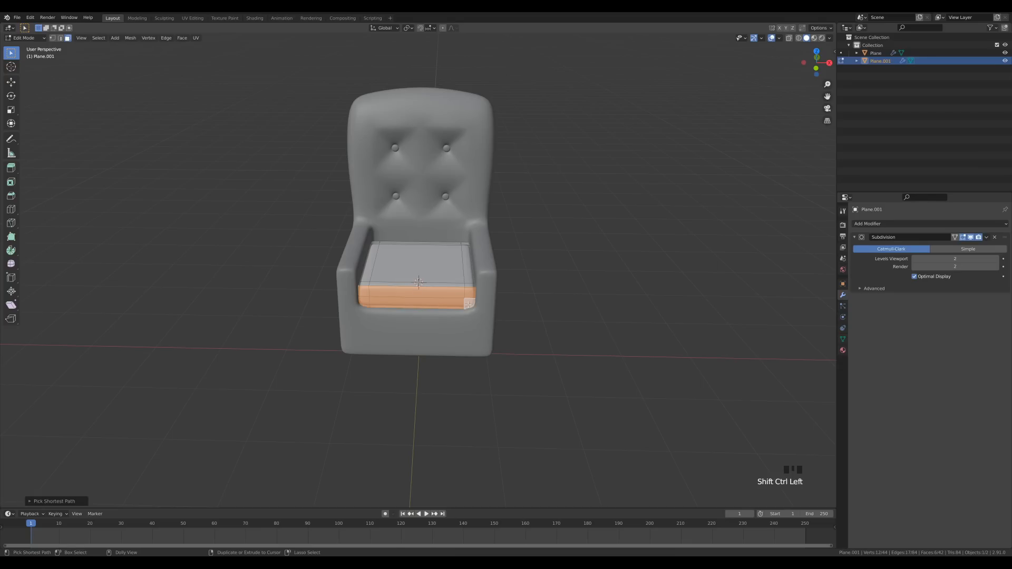
middle_click_drag(568, 283, 485, 302)
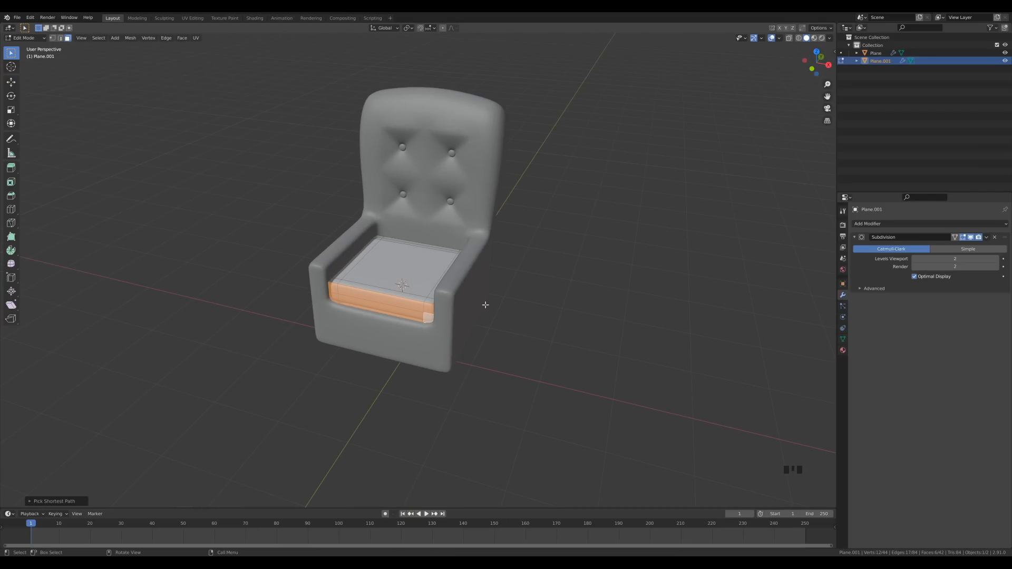
key("g")
key("y")
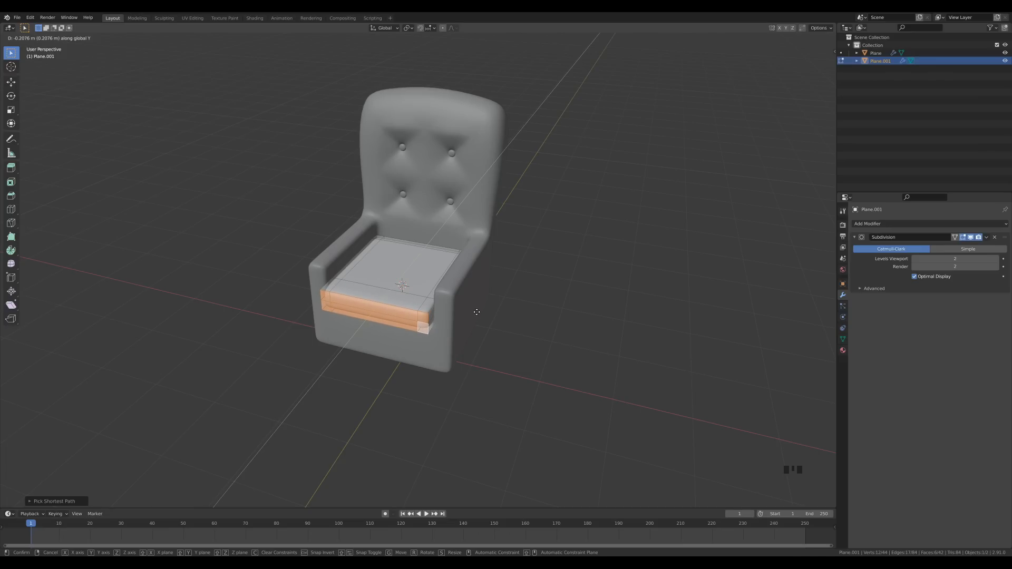
left_click(477, 312)
Step: Scale the entire cushion to about 0.91 along X so it fits between the armrests
middle_click_drag(457, 322, 490, 312)
key("a")
key("s")
key("x")
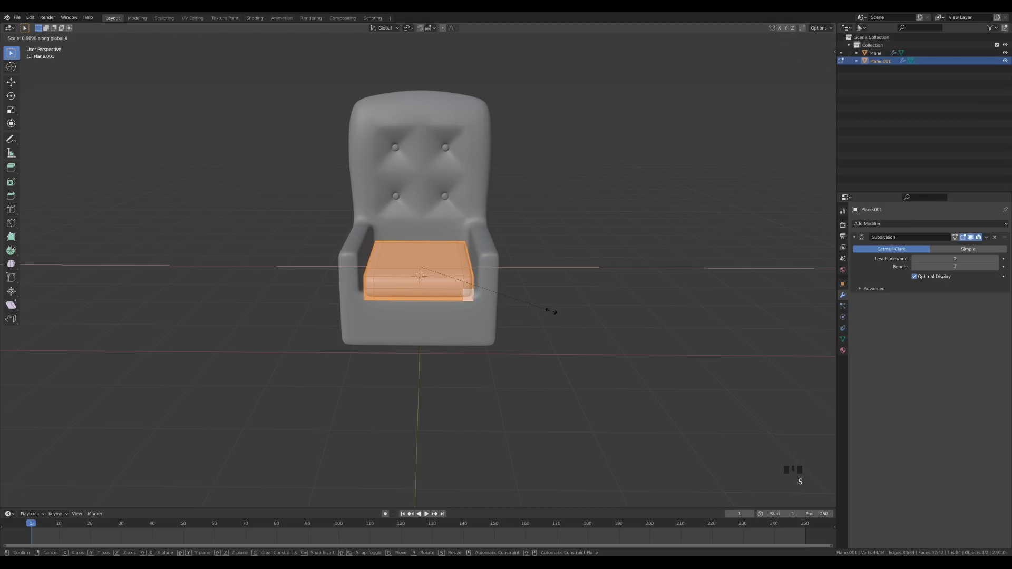
left_click(552, 311)
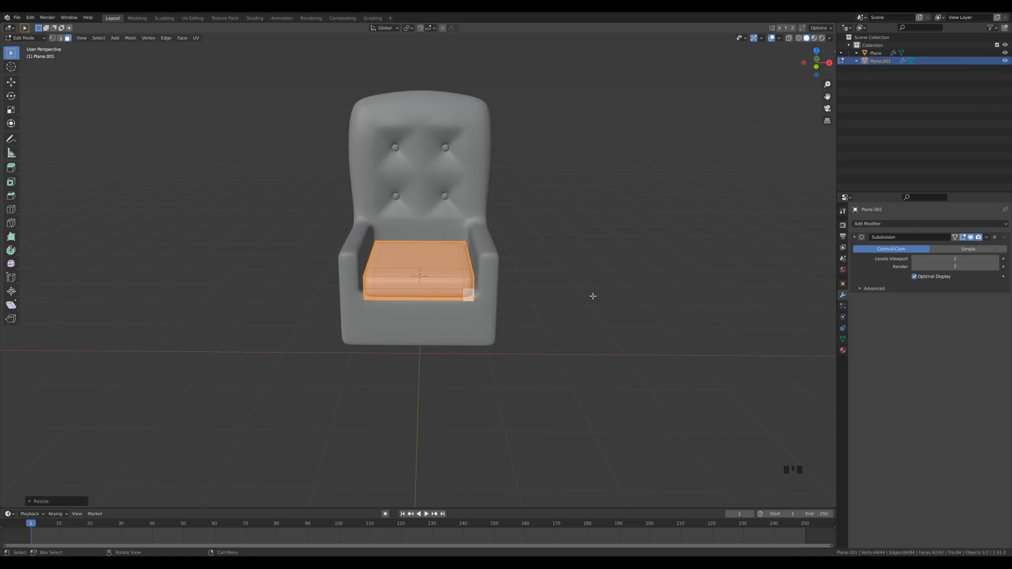
Step: Add a new plane at the 3D cursor as a separate object and open it for mesh editing
middle_click_drag(593, 297, 495, 322)
key("Tab")
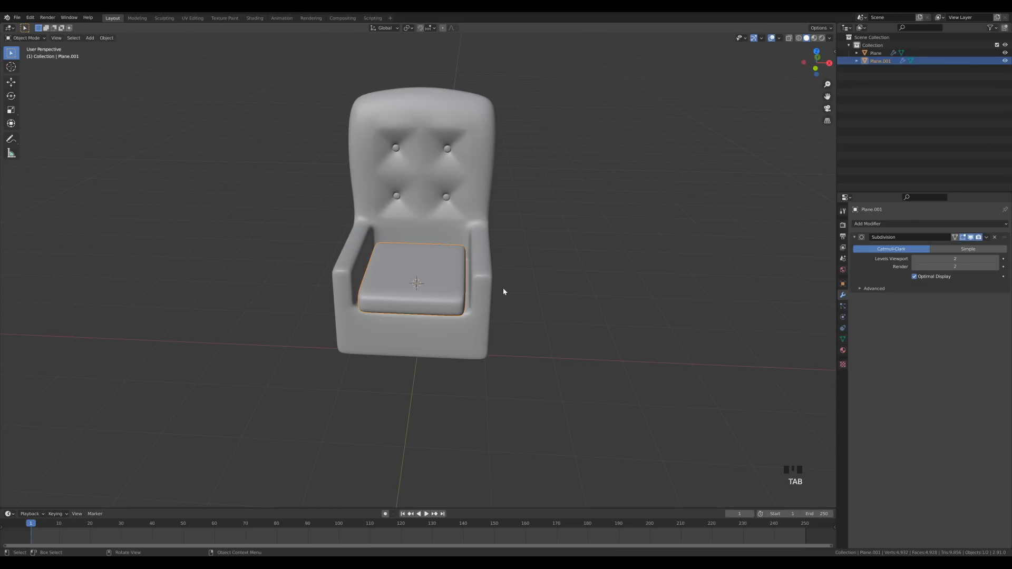
key("shift+a")
mouse_move(528, 285)
left_click(565, 285)
key("Tab")
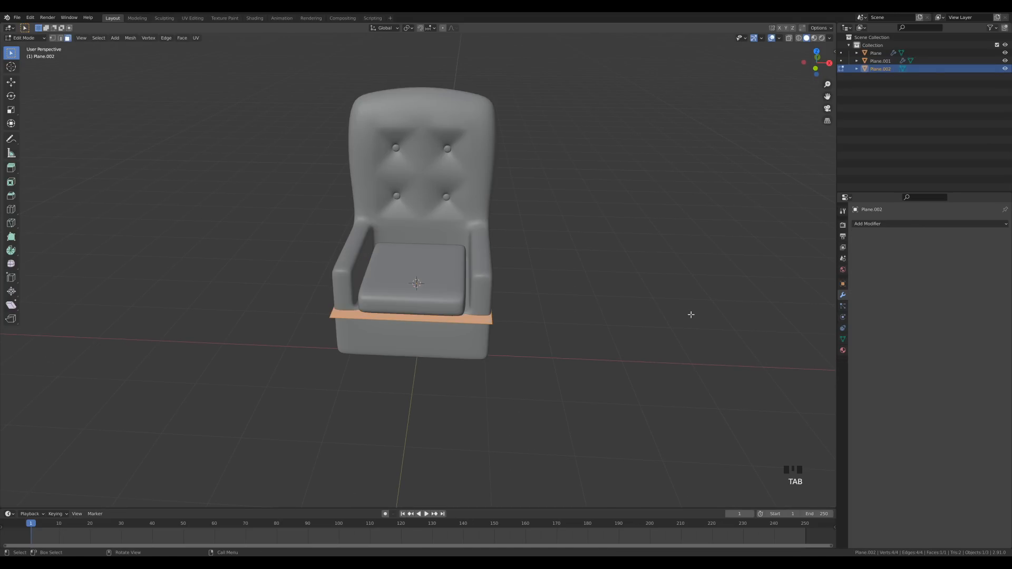
Step: Shrink the plane along X to a narrow strip and move it along X to the gap between cushion and armrest
key("s")
key("x")
left_click(422, 300)
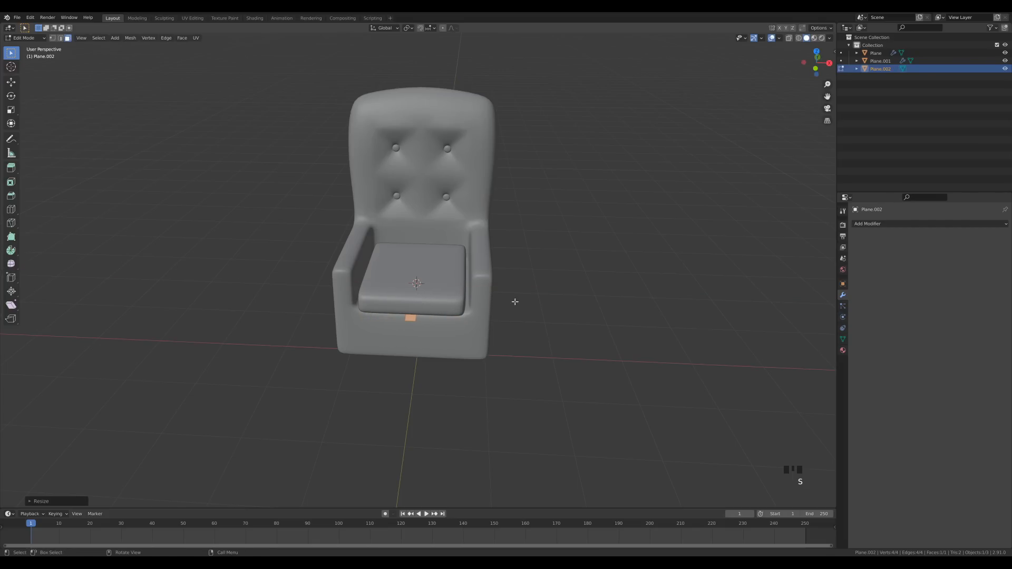
key("g")
key("x")
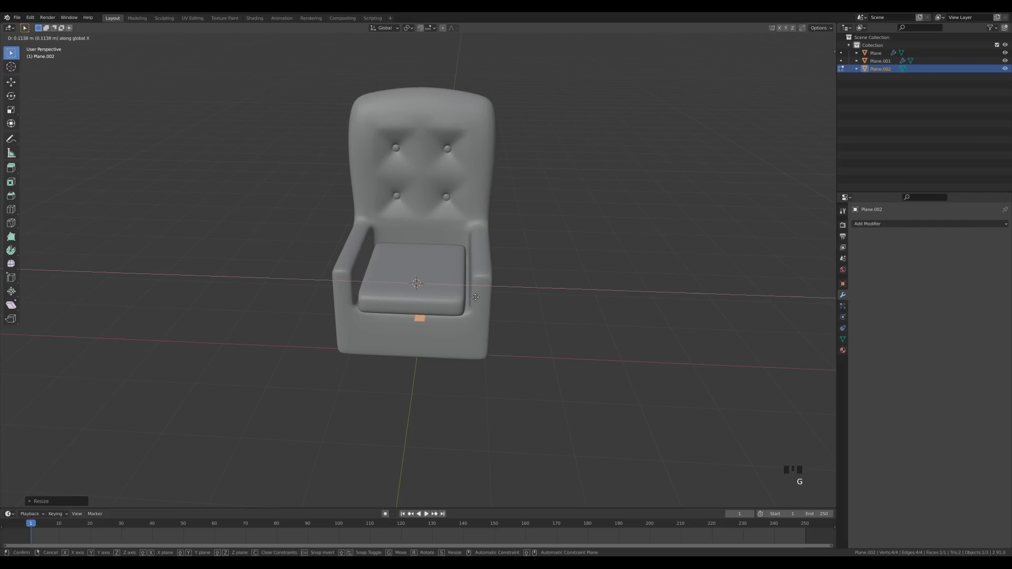
left_click(508, 296)
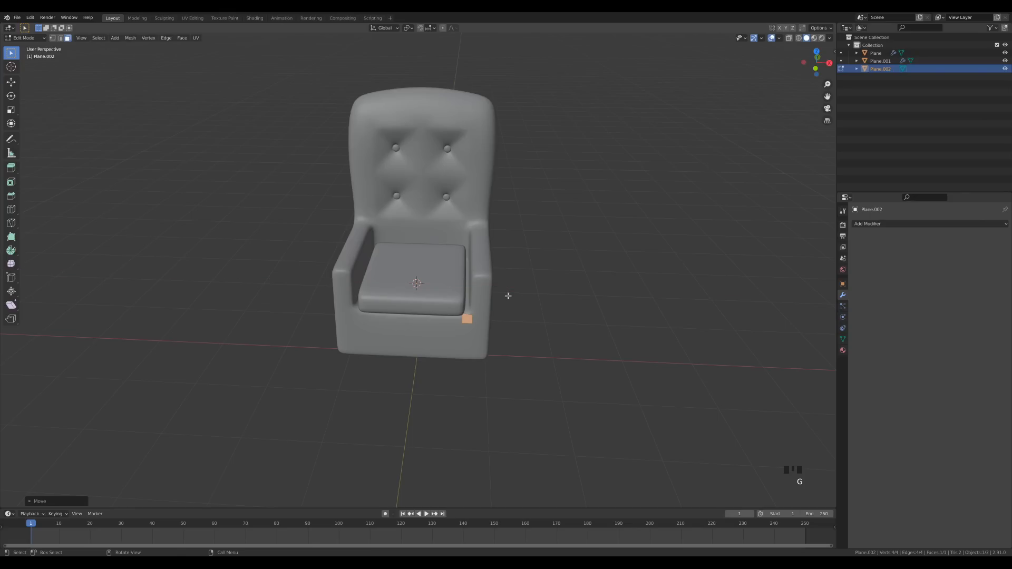
Step: With X-ray on in the top view, move the strip's back edge vertices along Y to near the backrest
key("KP_7")
key("z")
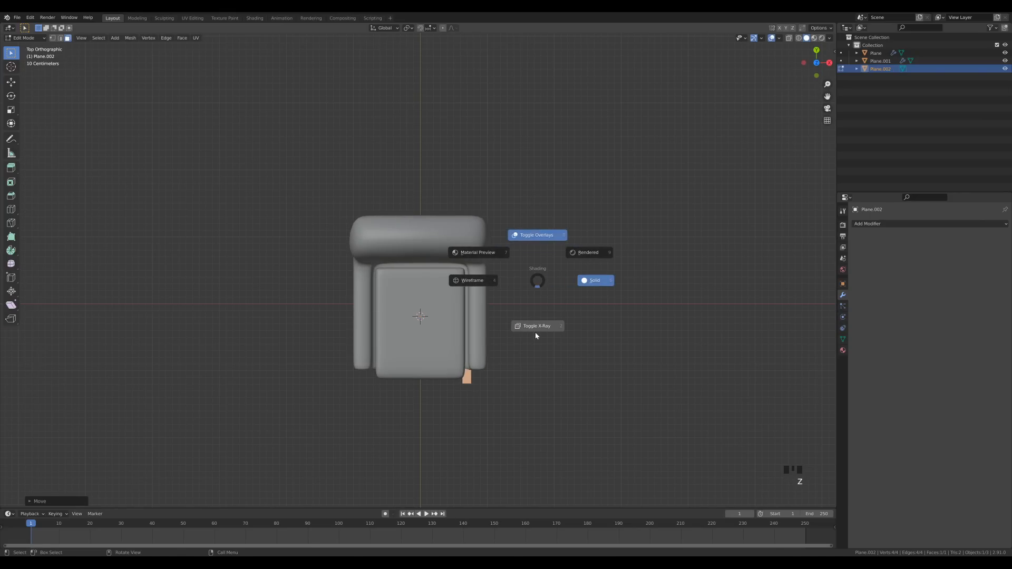
left_click(535, 333)
key("1")
left_click_drag(448, 243, 514, 264)
key("g")
key("y")
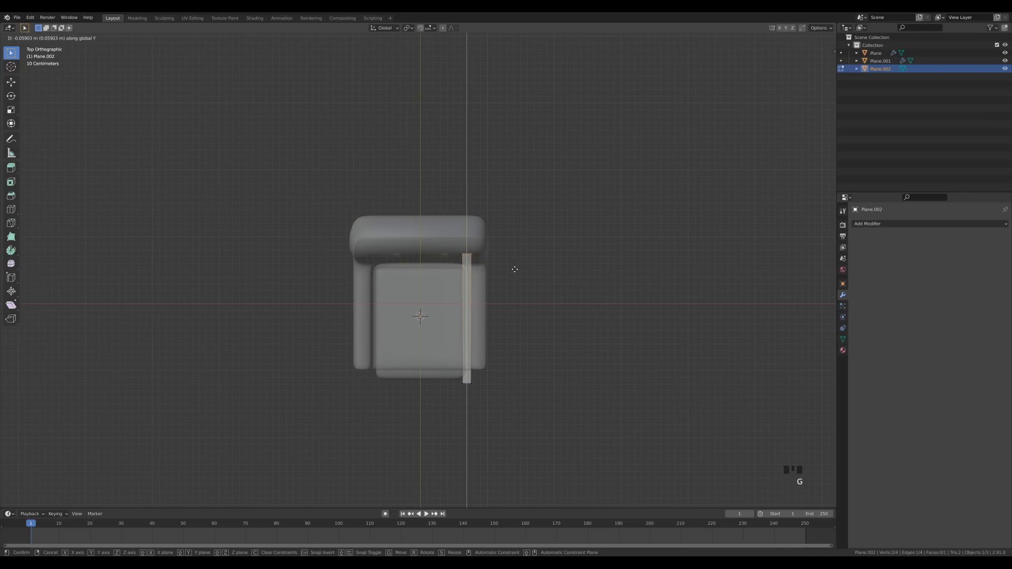
left_click(507, 282)
Step: Move the strip's front edge about 0.22 m back along Y, level with the armrest's front, and set its back edge against the backrest
left_click_drag(448, 370, 514, 400)
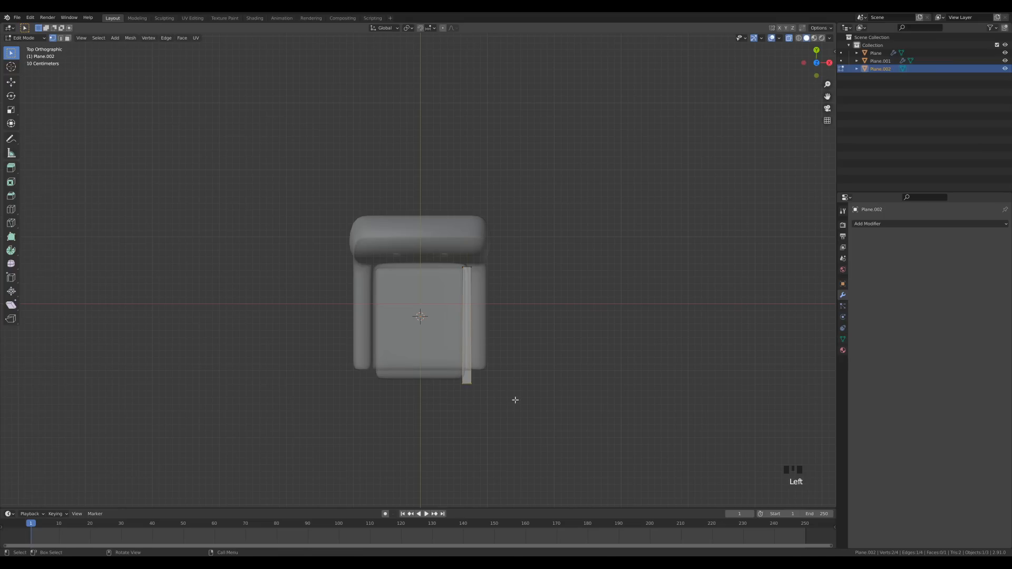
key("g")
key("y")
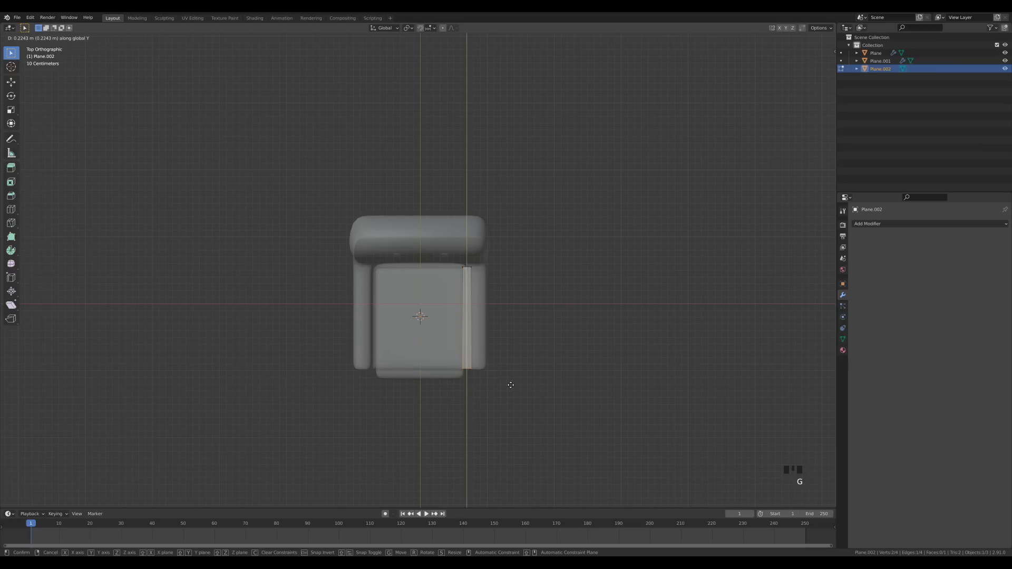
left_click(499, 280)
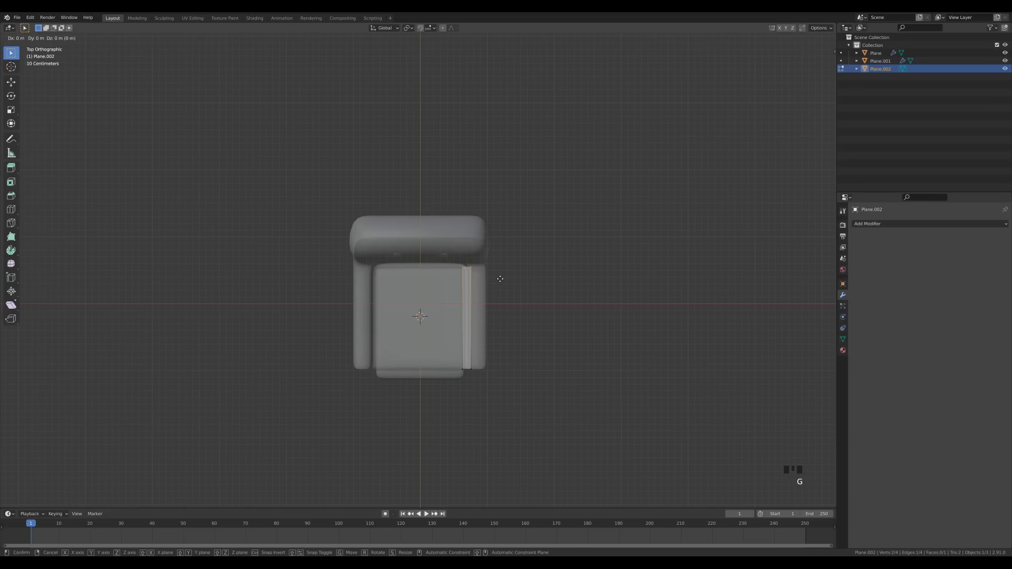
key("g")
key("y")
left_click(503, 275)
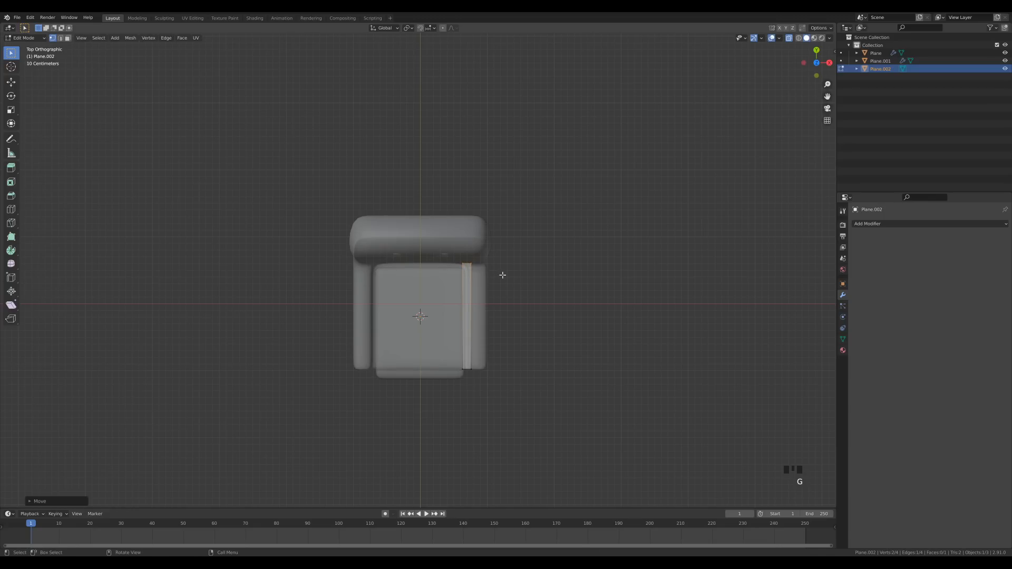
Step: Extrude the whole strip about 0.5 m upward along the armrest's inner side
key("a")
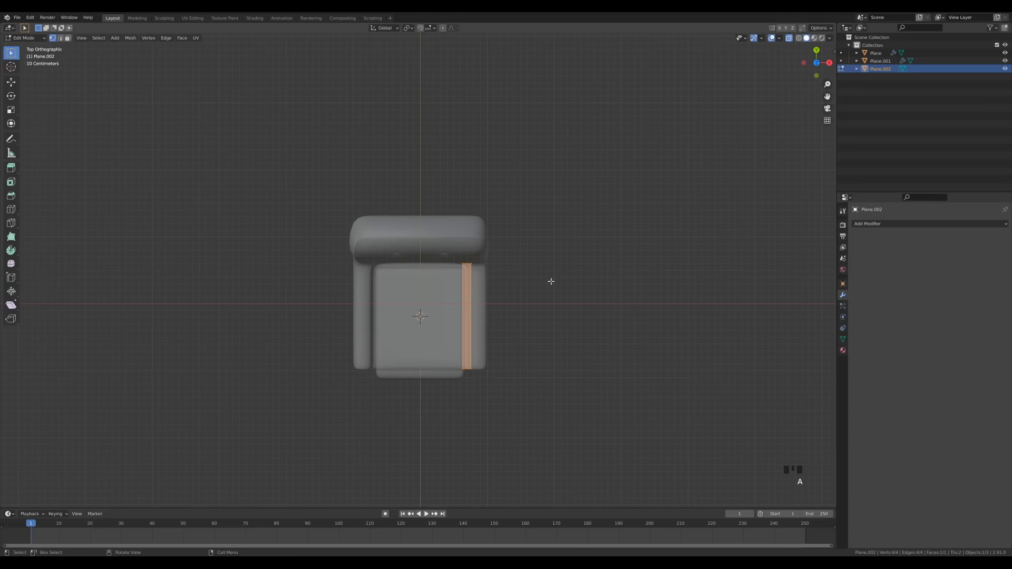
key("KP_1")
middle_click_drag(549, 279, 479, 293, "shift")
scroll(492, 308, "up", 4)
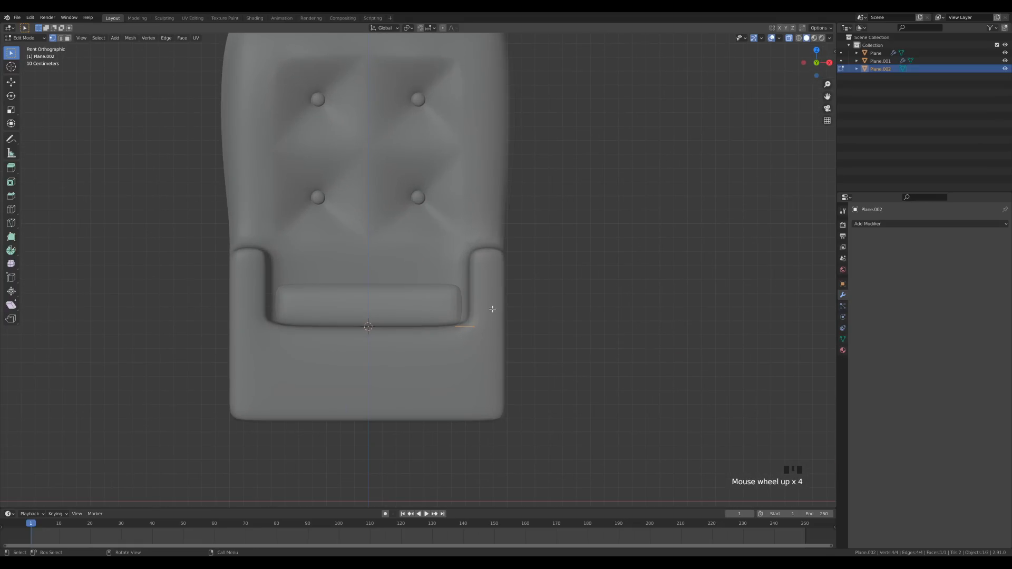
key("e")
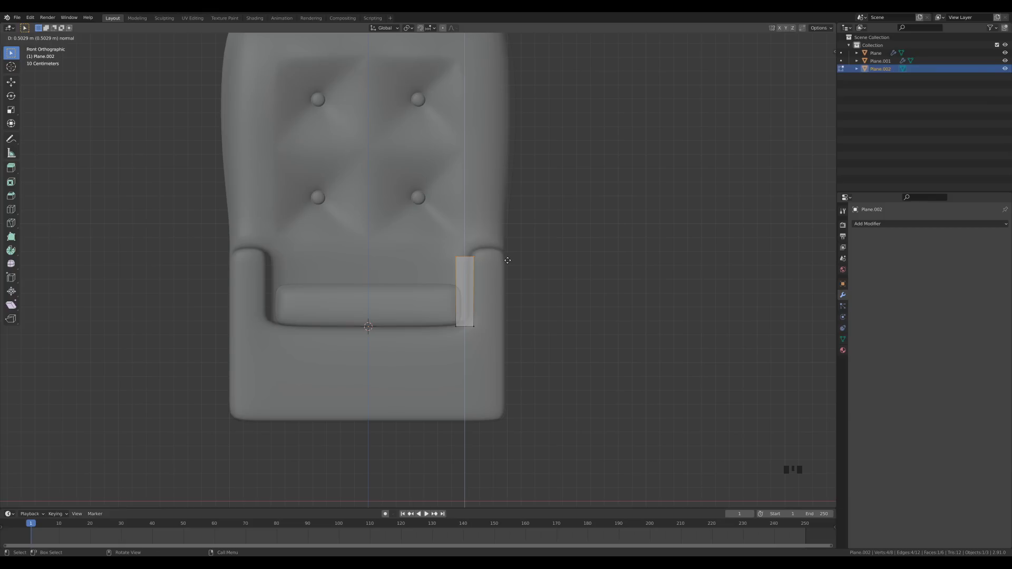
left_click(507, 260)
Step: Extrude the pad's top face about 0.08 m, rotate it about -18° in front view and shift it about 0.025 m outward
scroll(553, 271, "up", 2)
key("e")
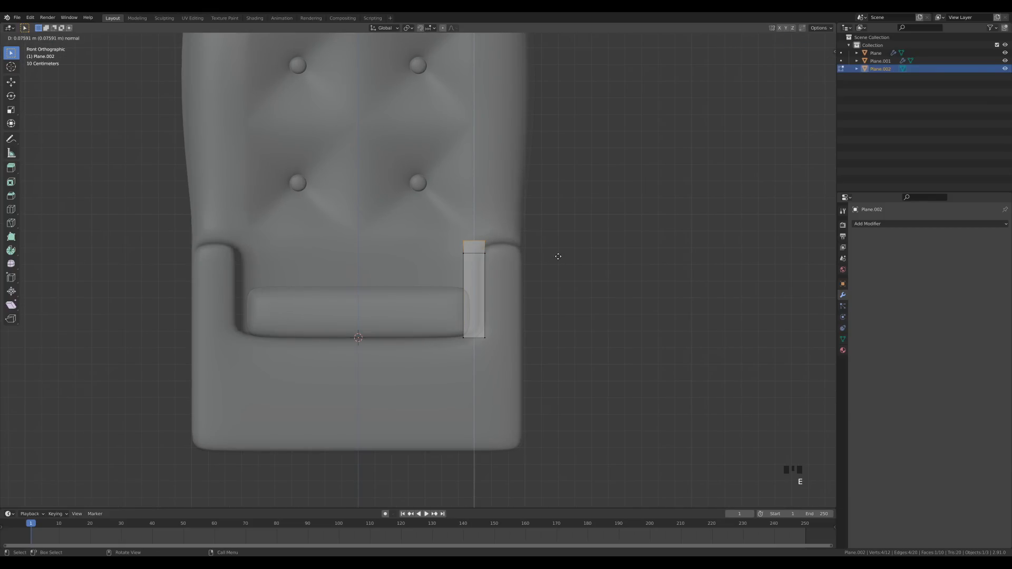
left_click(558, 256)
key("r")
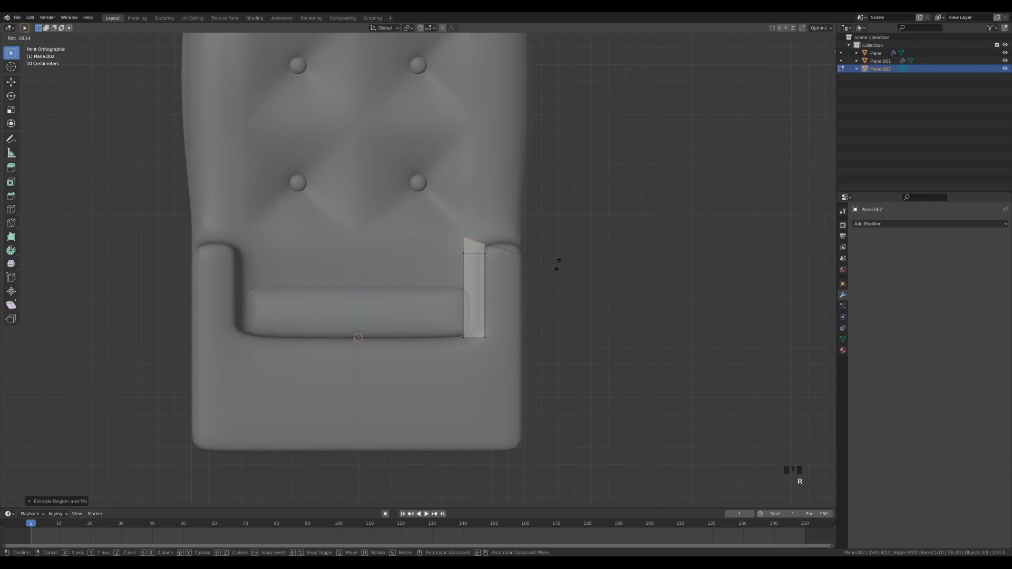
left_click(558, 264)
key("g")
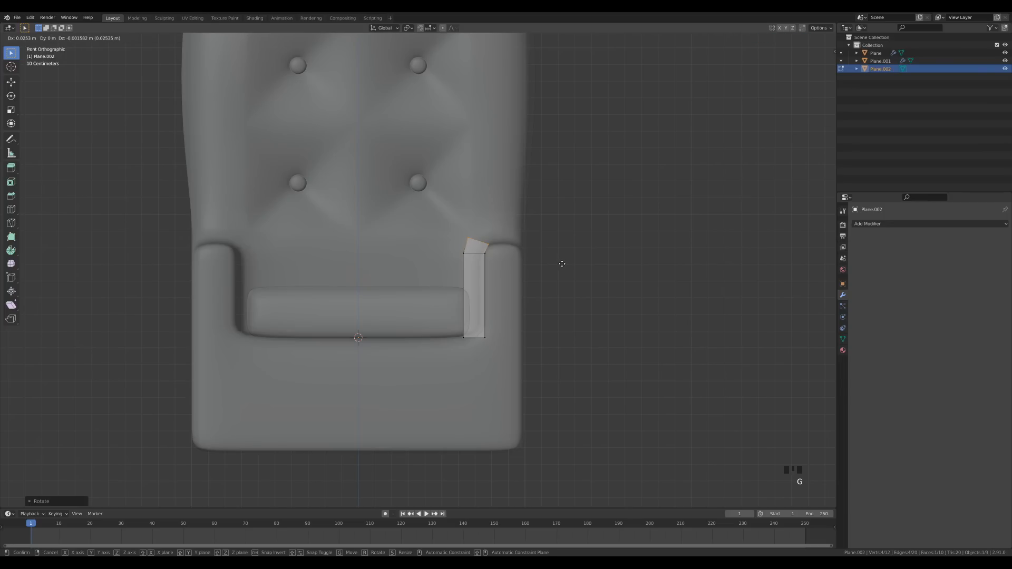
left_click(562, 263)
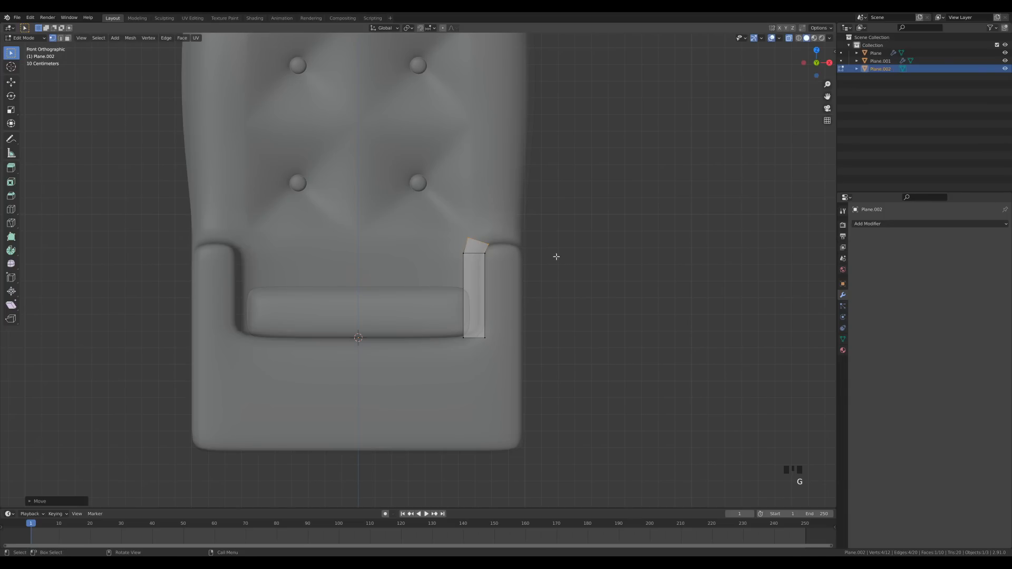
Step: Extrude the pad's tilted end twice more, bending it outward over the top of the armrest
right_click(499, 229, "ctrl")
right_click(526, 233, "ctrl")
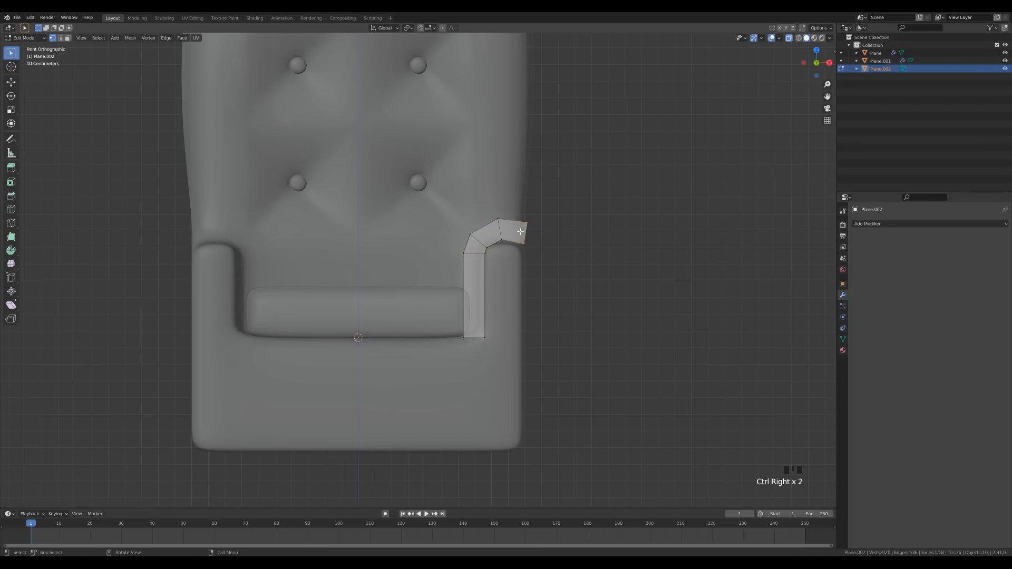
mouse_move(554, 256)
middle_mouse_down()
mouse_move(572, 255)
mouse_move(541, 246)
middle_mouse_up()
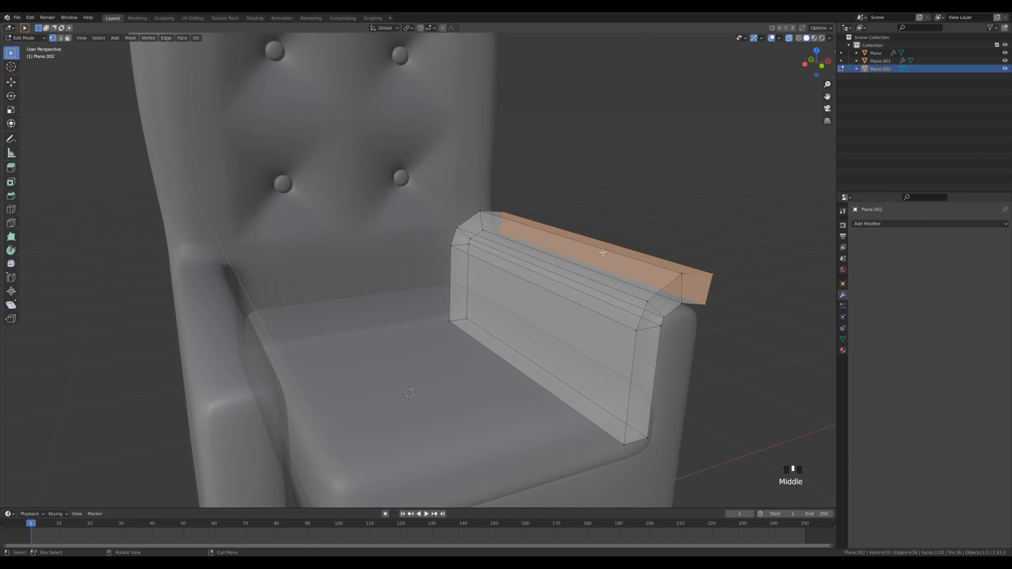
key("KP_1")
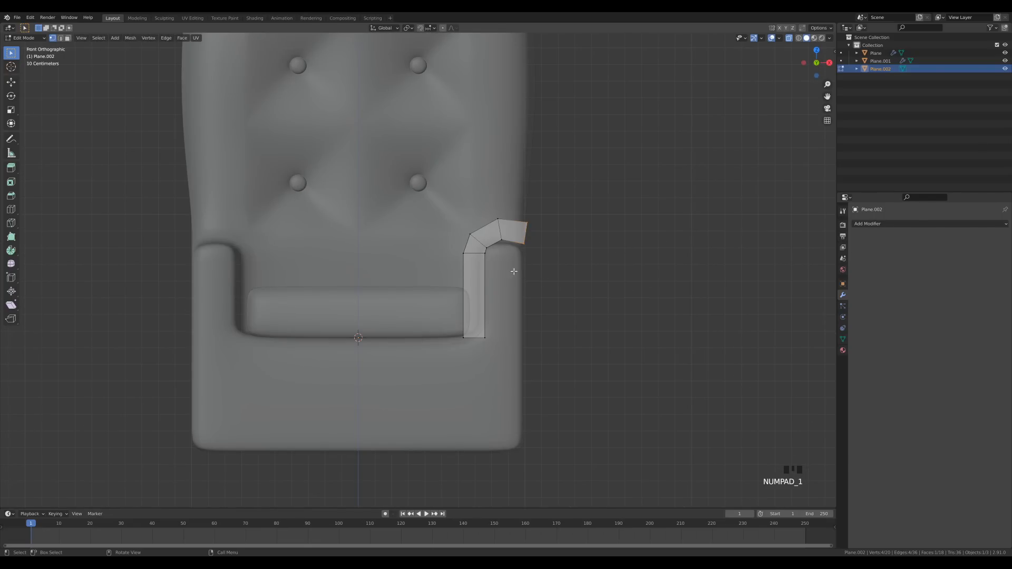
Step: Thicken the bend by moving its upper vertices outward, the outer corner by about 0.05 m in X and 0.07 m in Z
left_click_drag(488, 207, 481, 242)
key("g")
left_click(510, 211)
key("g")
left_click(477, 229)
left_click_drag(524, 210, 569, 240)
key("g")
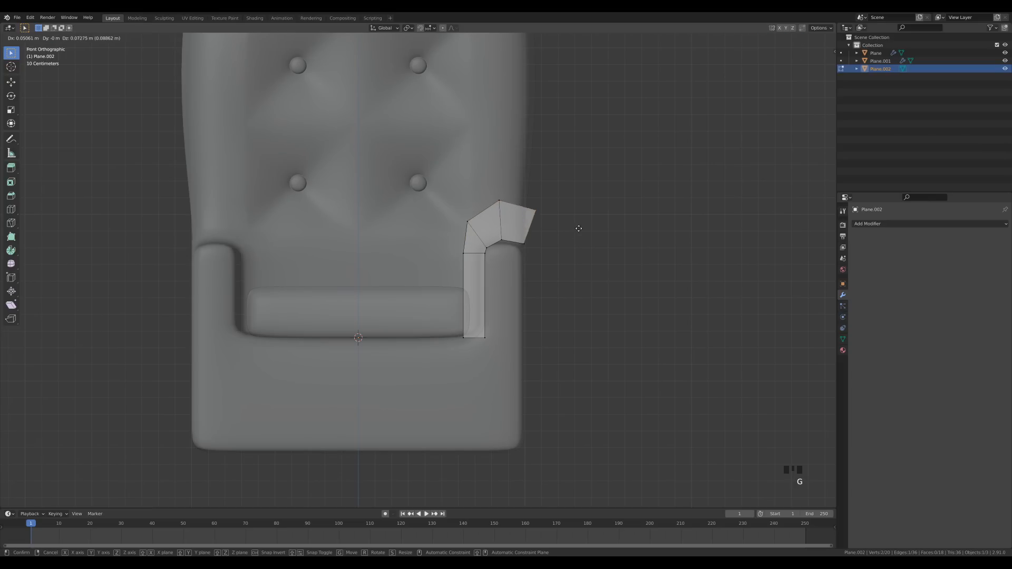
left_click(579, 227)
Step: Adjust the underside vertices of the bend to rest on the armrest's top surface
key("g")
left_click_drag(493, 234, 544, 255)
left_click(511, 249)
key("g")
left_click(541, 258)
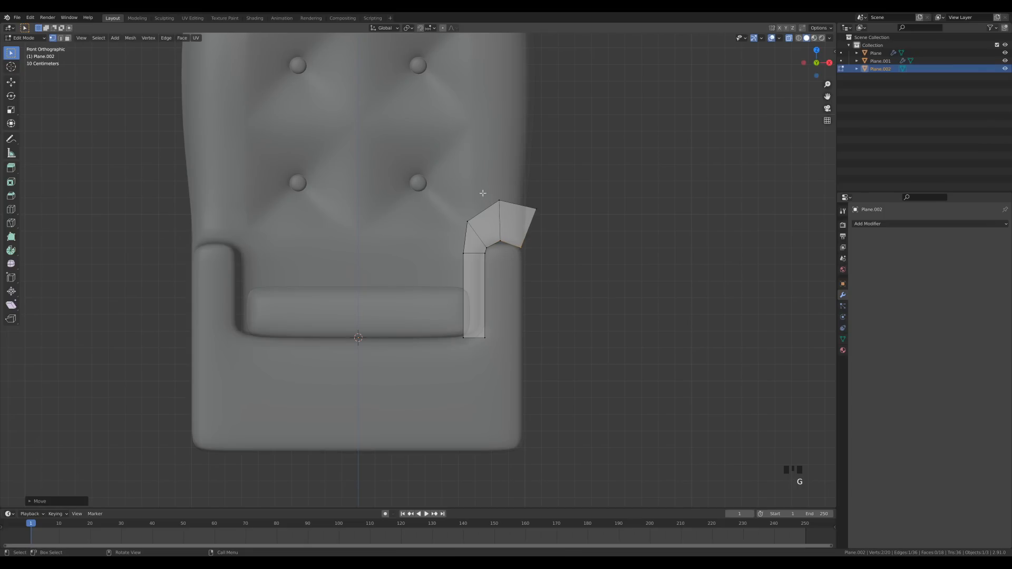
Step: Raise the bend's top vertices further and move its outer corner about 0.05 m outward in X
key("g")
left_click_drag(483, 193, 574, 232)
left_click(509, 206)
key("g")
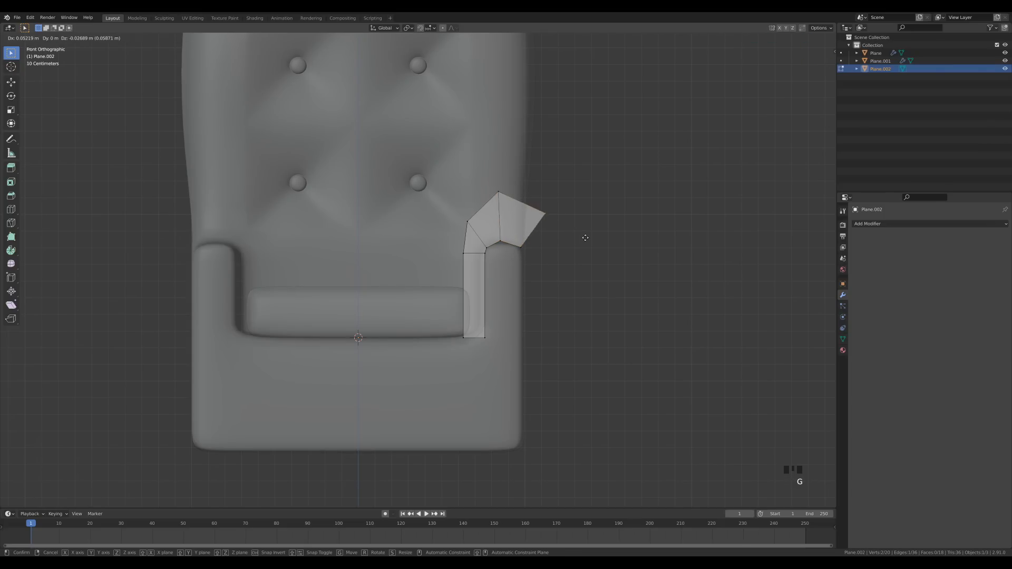
left_click(585, 235)
Step: Add a level 2 Subdivision modifier to the armrest pad and shade it smooth
key("Tab")
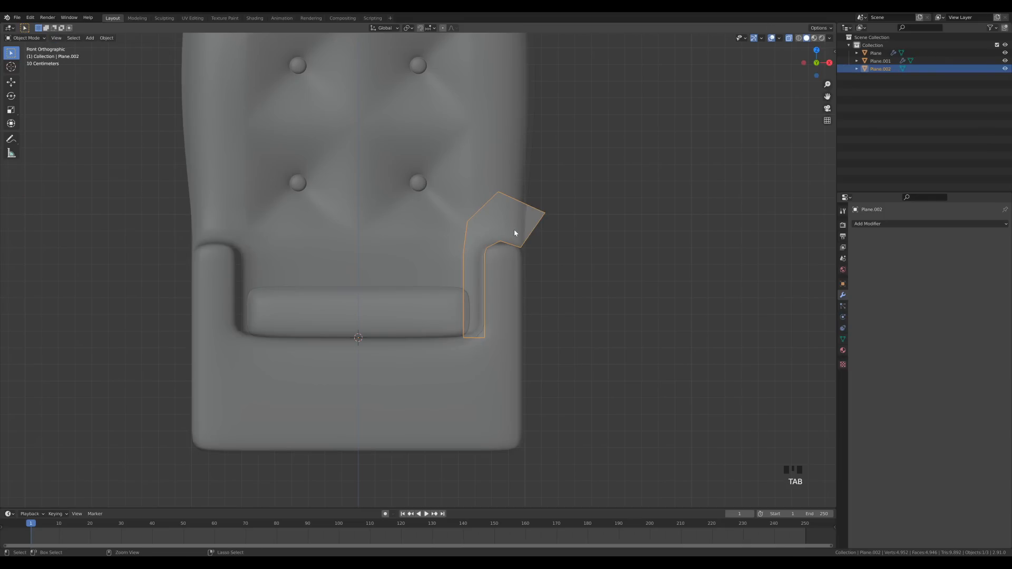
key("ctrl+2")
middle_click_drag(568, 233, 565, 267)
scroll(552, 243, "down", 3)
right_click(524, 259)
left_click(523, 263)
Step: Add two loop cuts across the armrest pad, one slid close to its back end and one close to its front end
key("Tab")
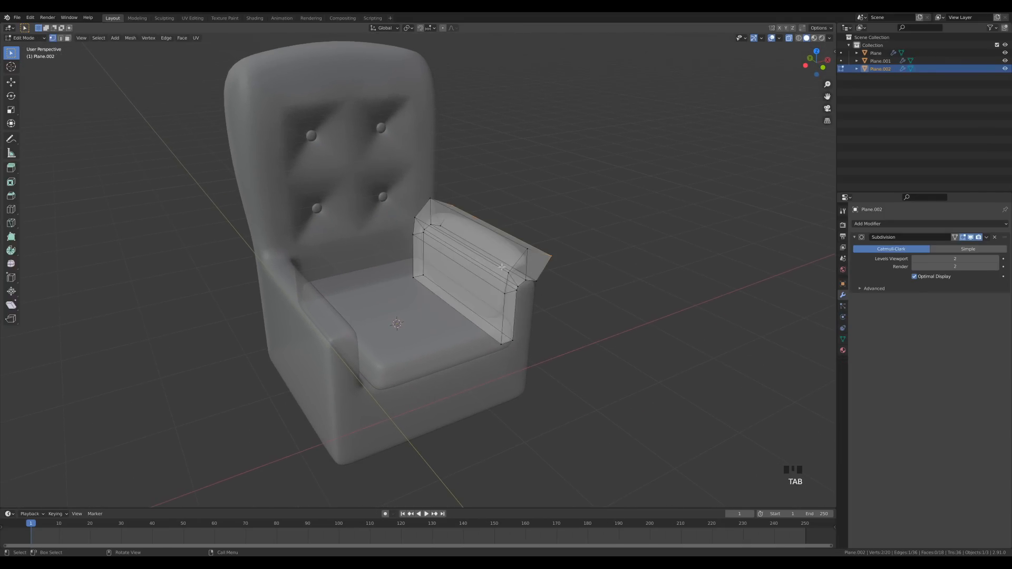
middle_click_drag(469, 250, 497, 267)
key("ctrl+r")
left_click(443, 239)
left_click(390, 212)
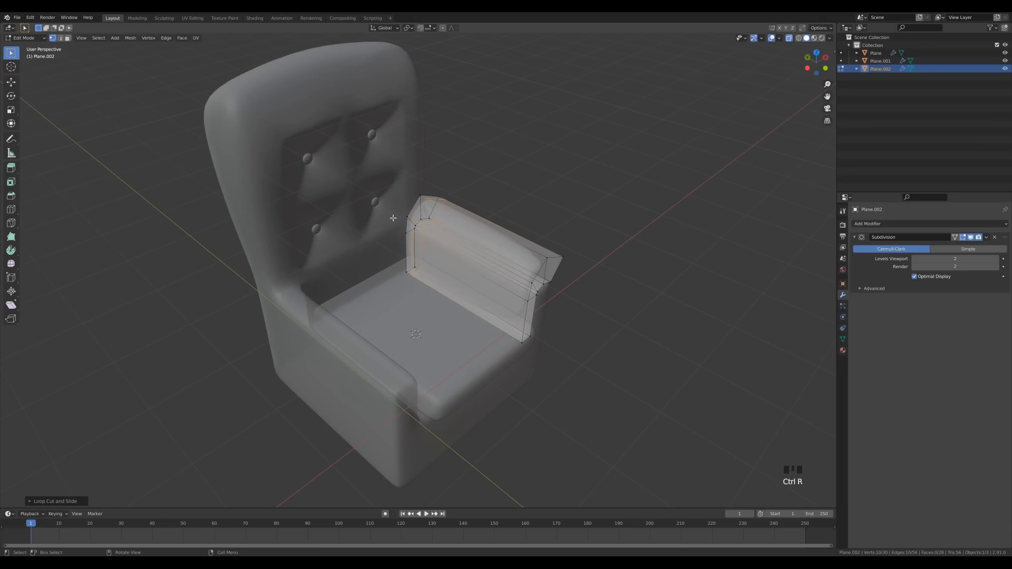
key("ctrl+r")
left_click(502, 254)
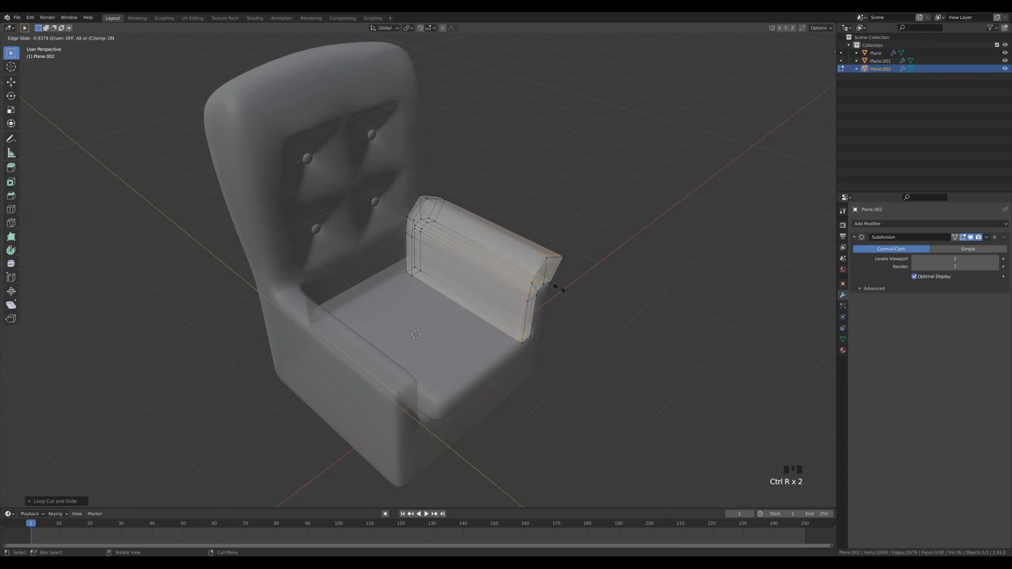
left_click(558, 287)
Step: Add a horizontal loop cut to the armrest pad's vertical part and slide it close to the bottom edge
middle_click_drag(557, 287, 448, 272)
key("ctrl+r")
left_click(446, 272)
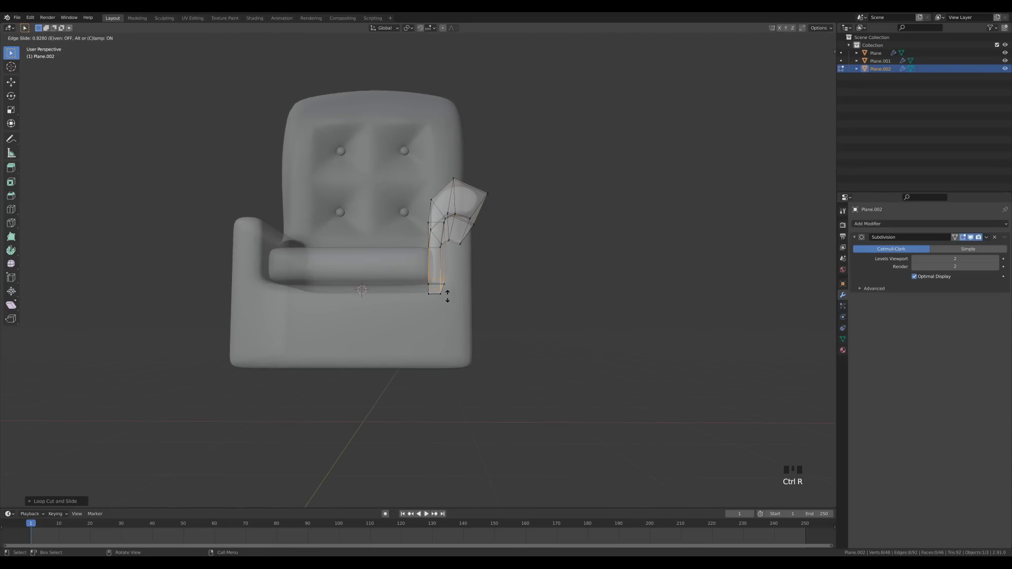
left_click(448, 296)
Step: Examine the smoothed armrest pad with X-ray off, and reopen its mesh for editing in the front view
key("Tab")
middle_click_drag(520, 235, 531, 262)
key("z")
left_click(536, 309)
mouse_move(546, 309)
middle_mouse_down()
mouse_move(591, 307)
mouse_move(539, 309)
middle_mouse_up()
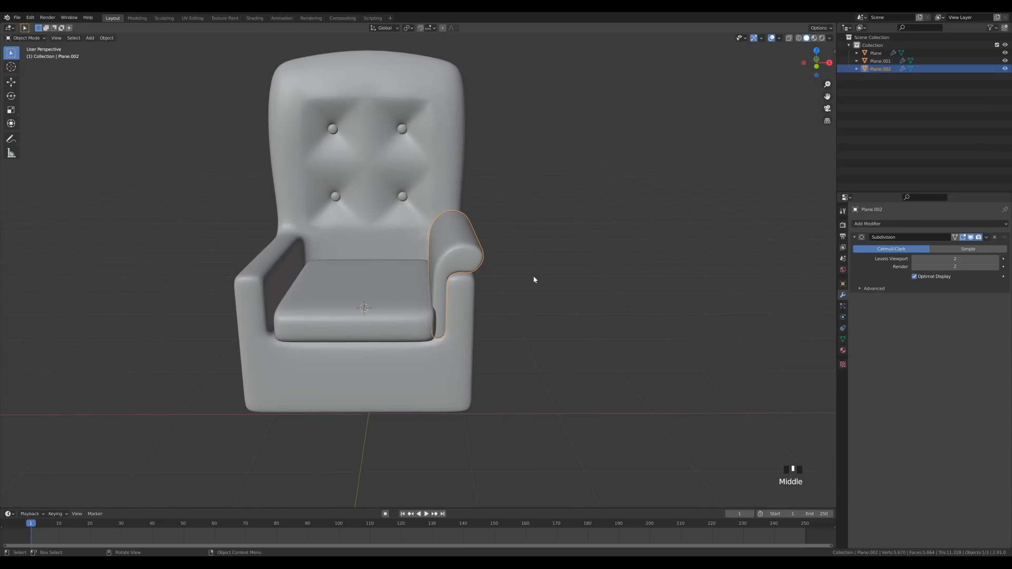
key("KP_1")
scroll(516, 237, "up", 3)
key("Tab")
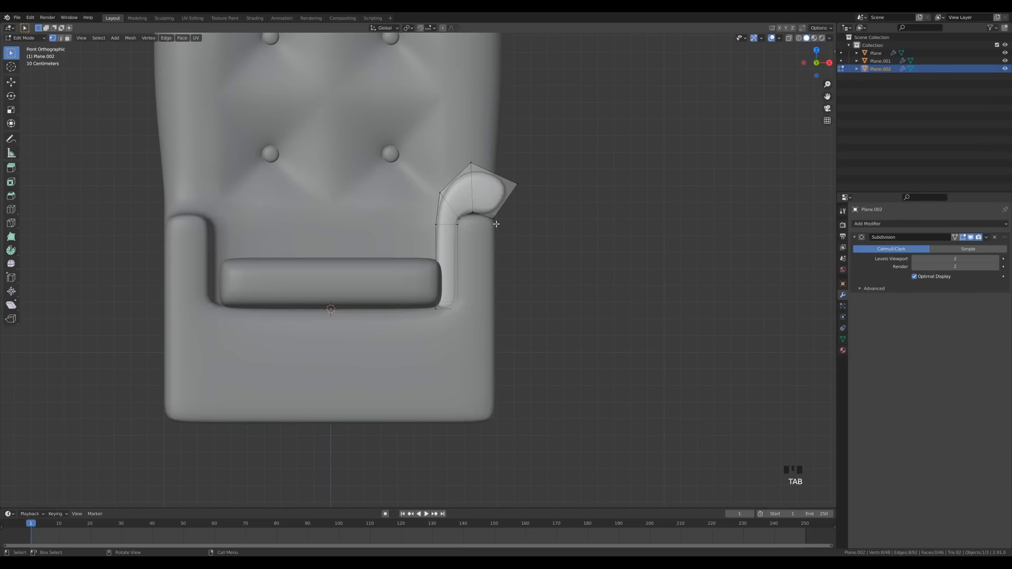
scroll(423, 190, "down", 2)
left_click_drag(422, 190, 462, 226)
key("g")
left_click(462, 212)
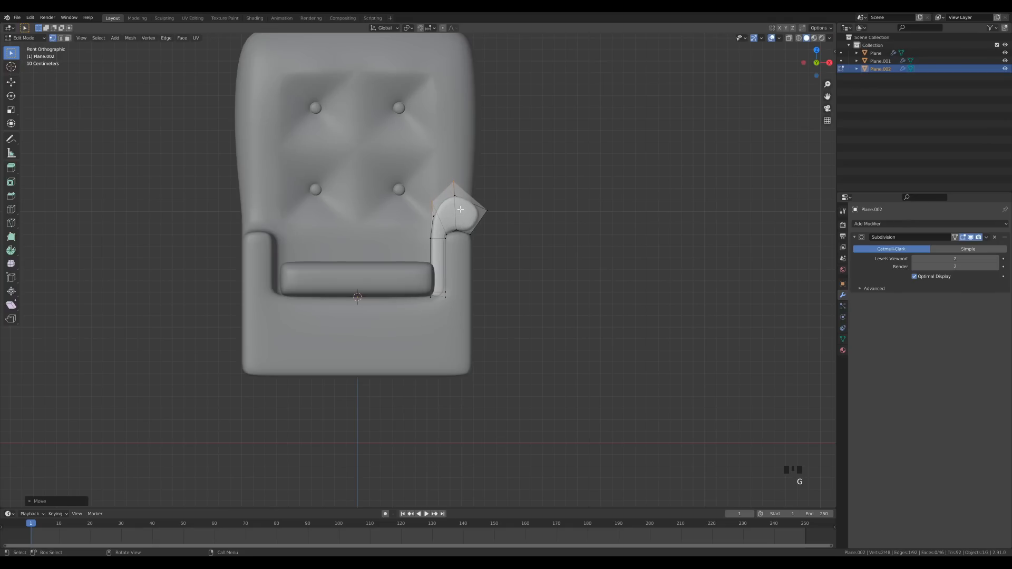
key("ctrl+z")
Step: With X-ray on, raise the armrest roll's upper inner and top vertices by about 0.09 m
key("z")
left_click(459, 246)
left_click_drag(409, 180, 462, 220)
key("g")
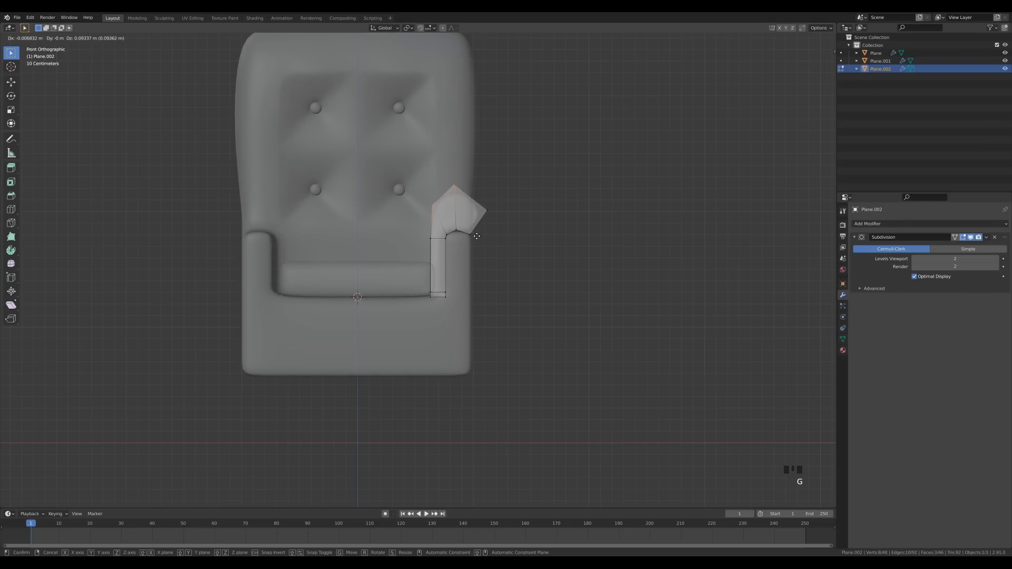
left_click(440, 167)
Step: Pull the armrest roll's top and outer vertices outward to enlarge it, moving the lower outer ones about 0.10 m out and 0.05 m down
key("g")
left_click_drag(440, 166, 510, 228)
left_click(483, 193)
key("g")
left_click(568, 242)
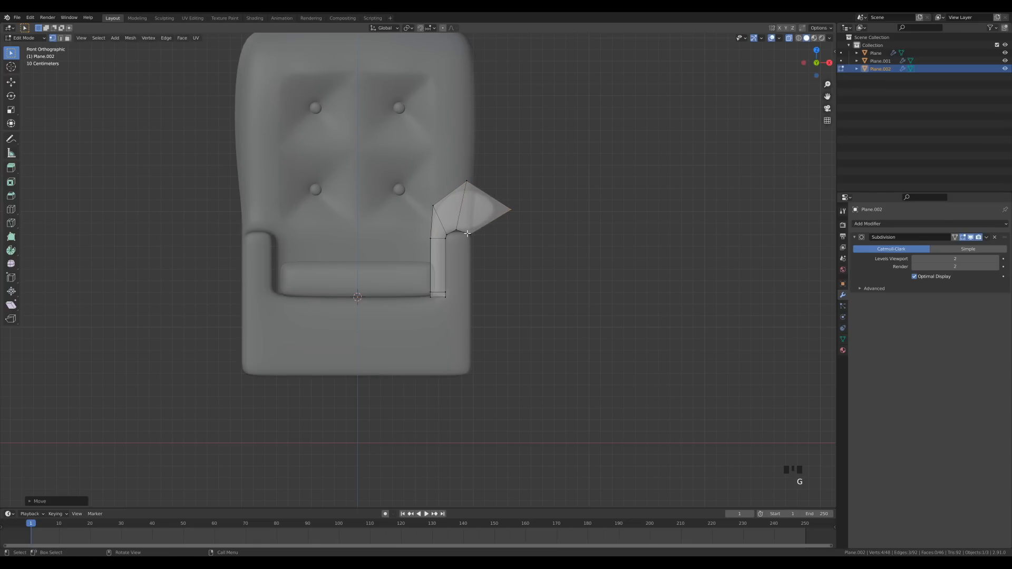
key("g")
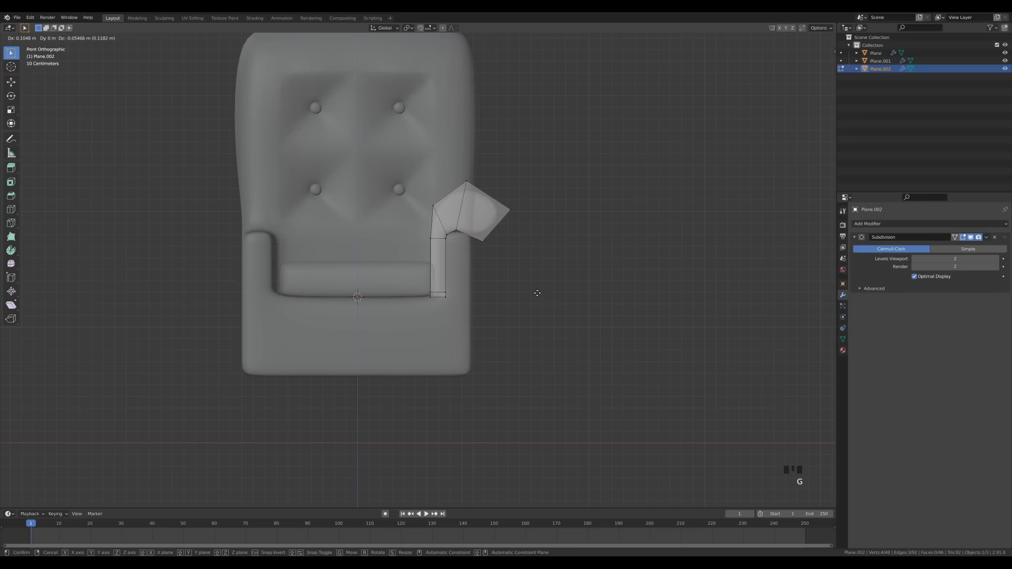
left_click(537, 293)
key("g")
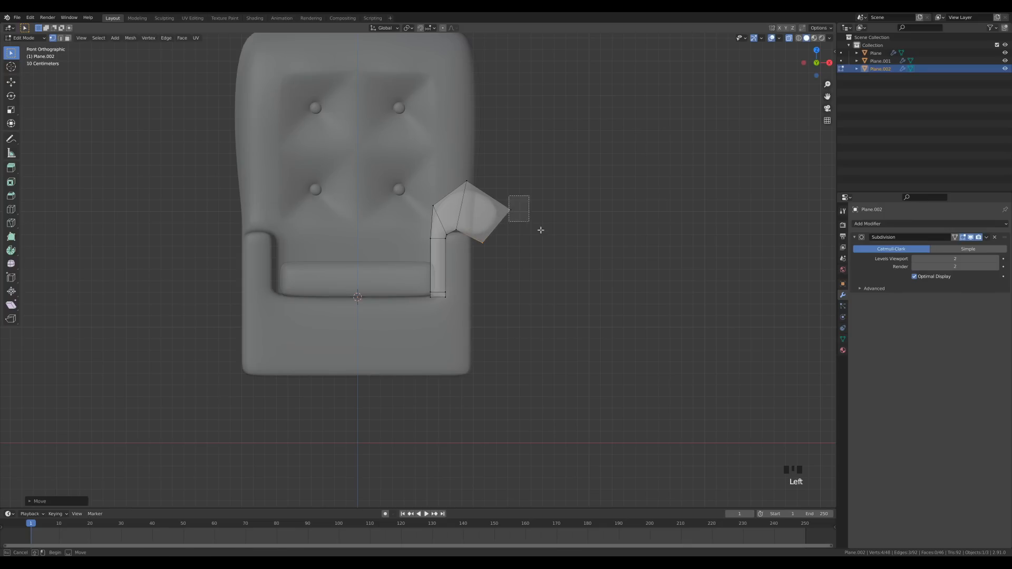
left_click(539, 245)
Step: Leave mesh editing and add a Mirror modifier on the X axis to the armrest pad
key("Tab")
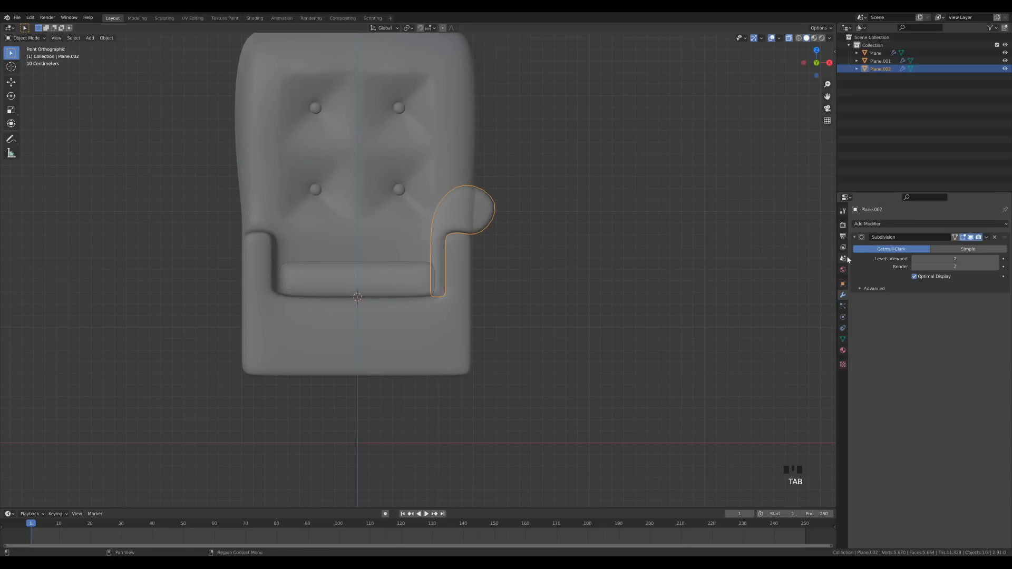
left_click(866, 224)
left_click(844, 307)
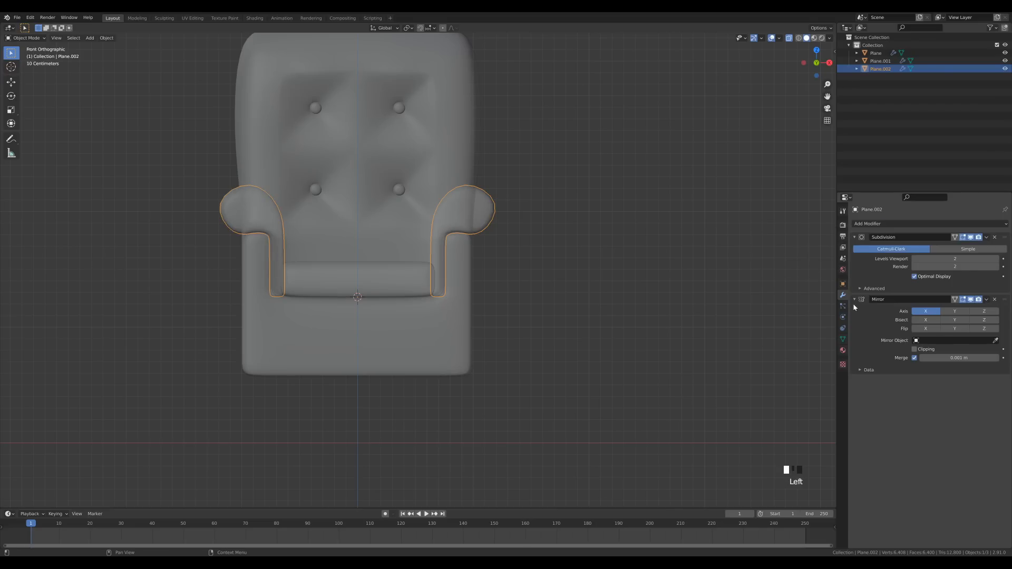
middle_click_drag(393, 296, 438, 335)
scroll(605, 296, "down", 4)
middle_click_drag(605, 295, 546, 286)
scroll(423, 278, "down", 2)
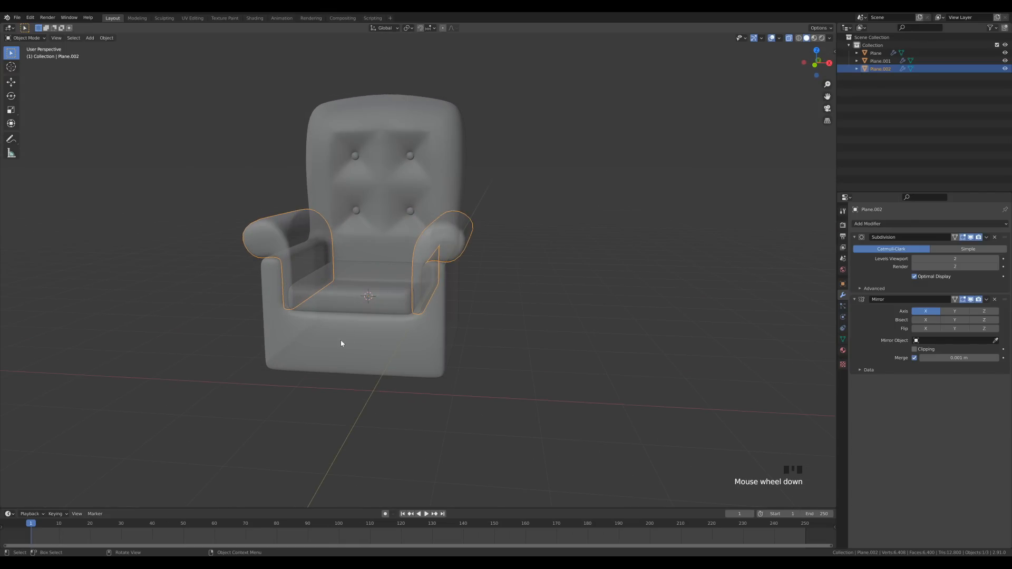
Step: With X-ray on in the front view, raise the chair body's bottom vertices about 0.095 m along Z
key("Tab")
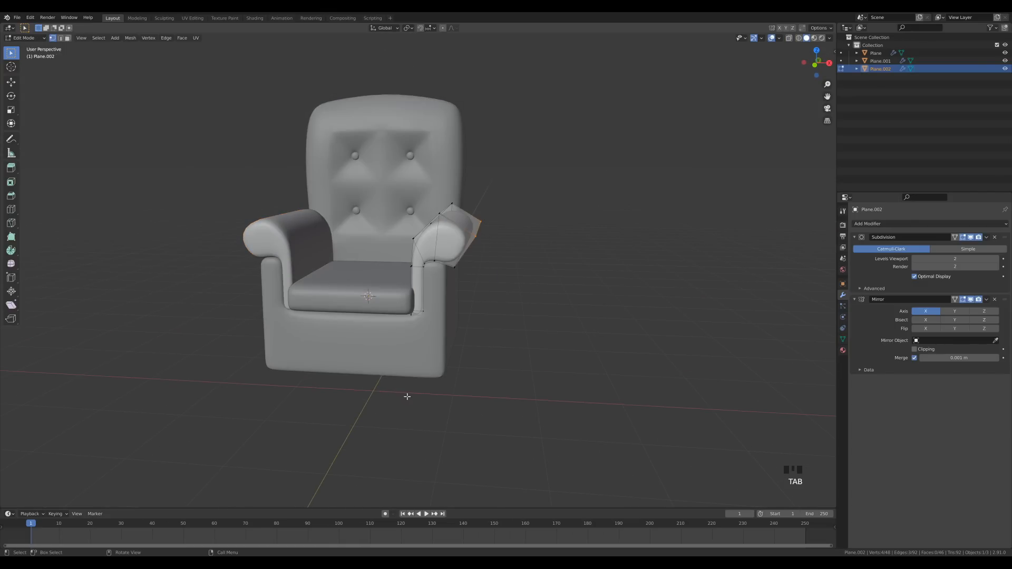
key("KP_1")
key("z")
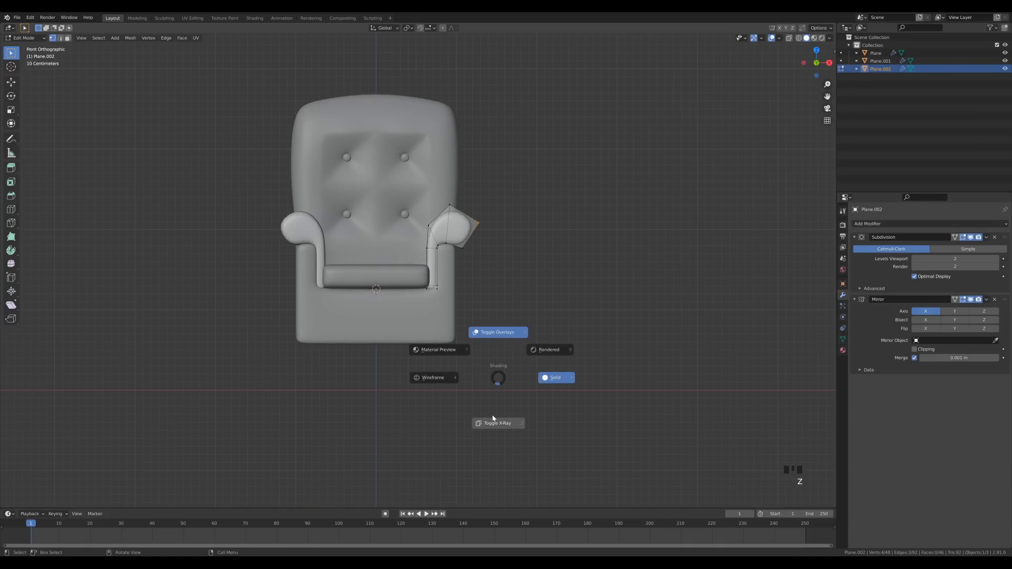
left_click(491, 423)
key("Tab")
left_click(319, 314)
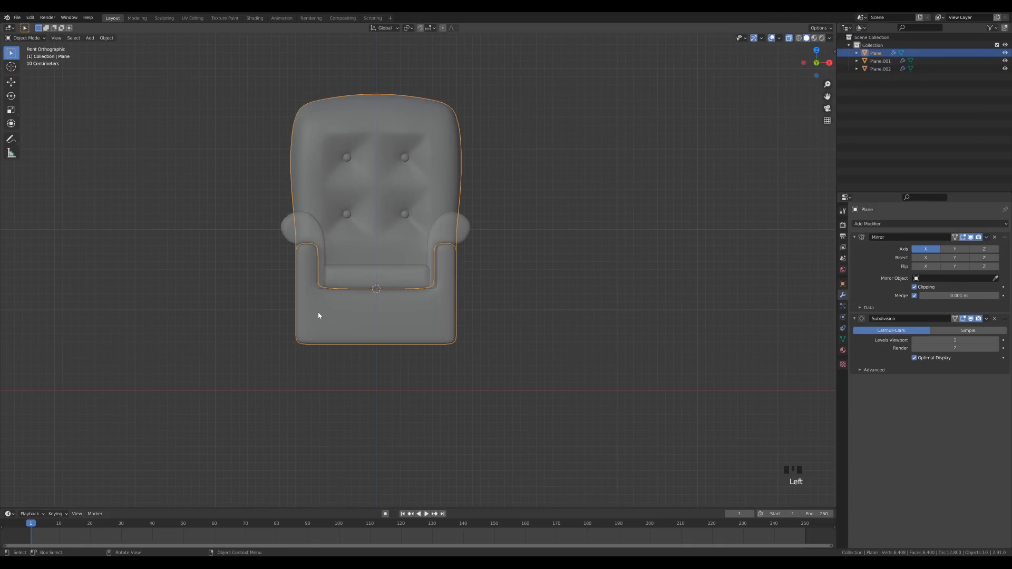
key("Tab")
left_click_drag(270, 325, 542, 371)
key("g")
key("z")
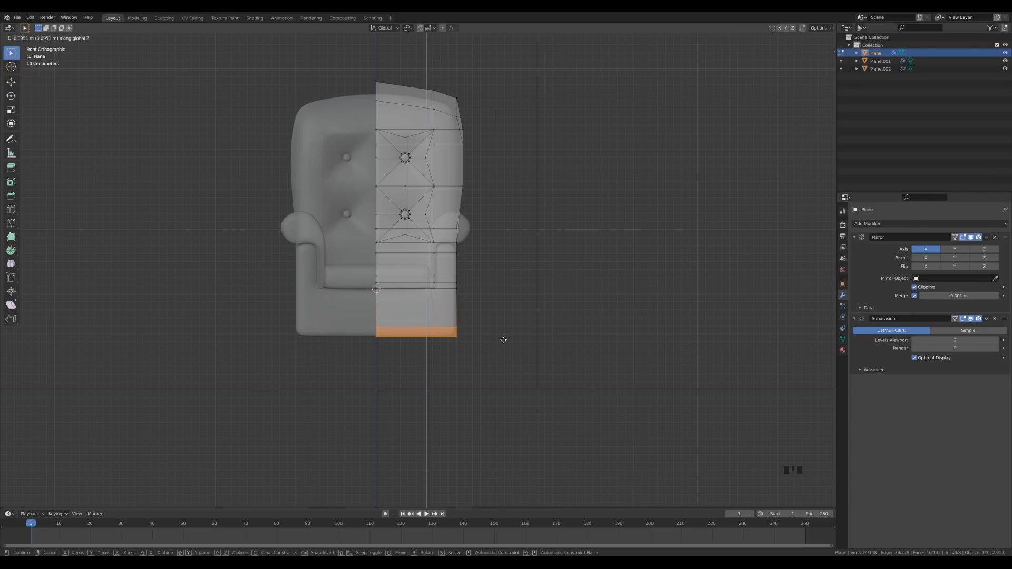
left_click(503, 340)
Step: Edit the seat cushion's mesh and raise its top vertices about 0.11 m along Z
key("Tab")
left_click(409, 285)
key("Tab")
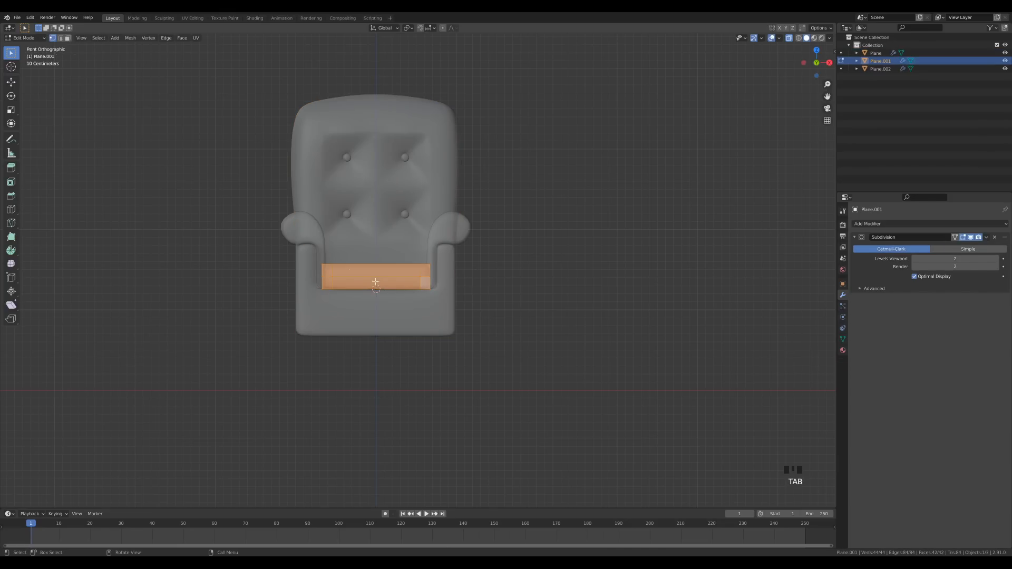
left_click_drag(301, 259, 458, 272)
key("g")
key("z")
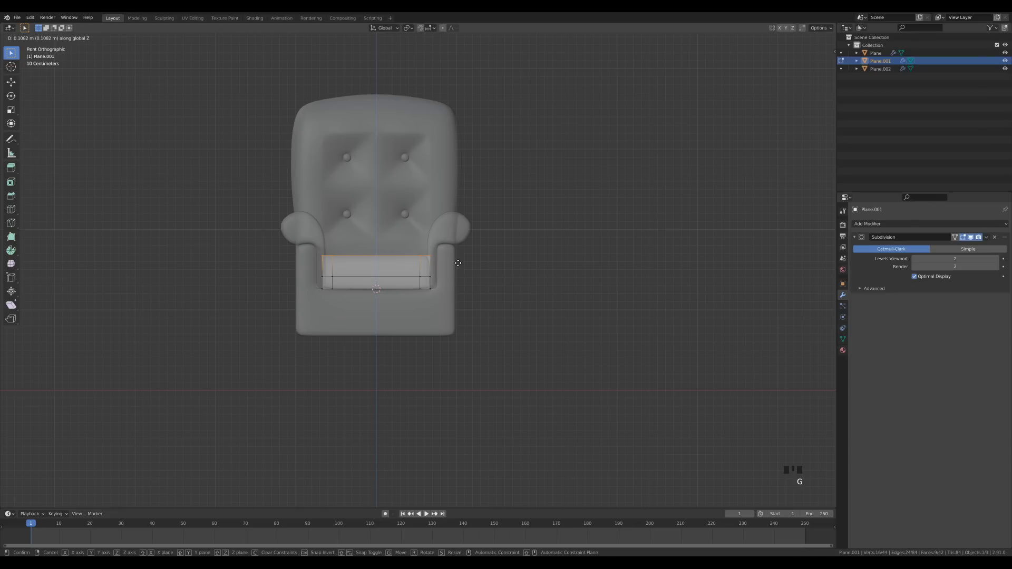
left_click(458, 263)
Step: Edit all three chair objects together and move their whole meshes down about 0.24 m along Z
key("Tab")
left_click_drag(188, 114, 609, 349)
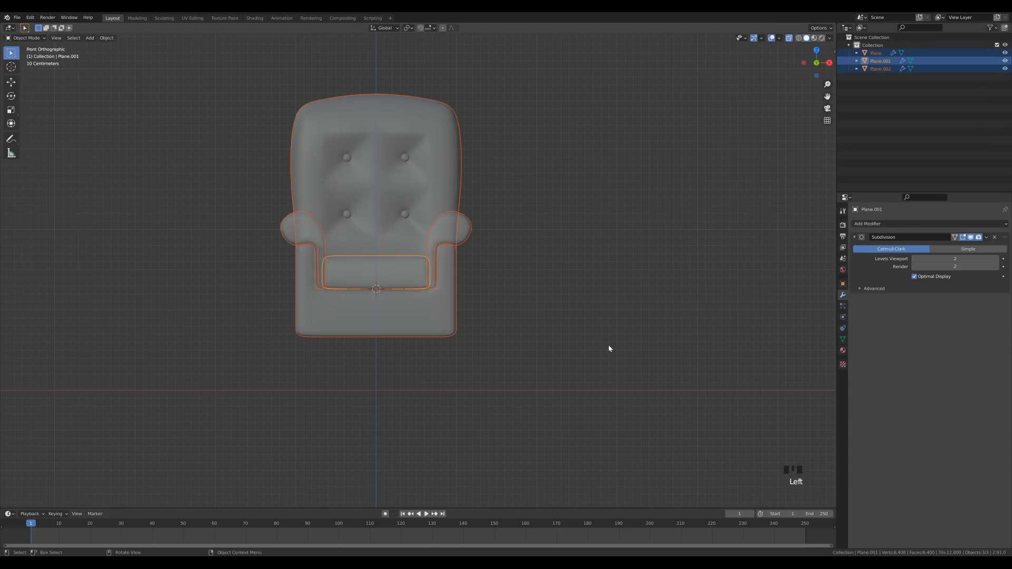
key("Tab")
key("a")
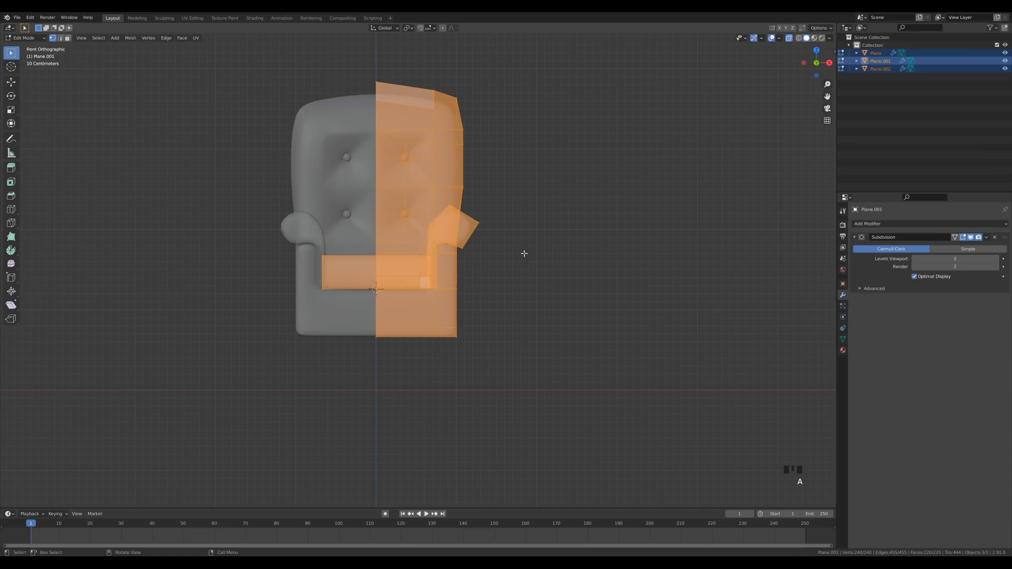
key("g")
key("z")
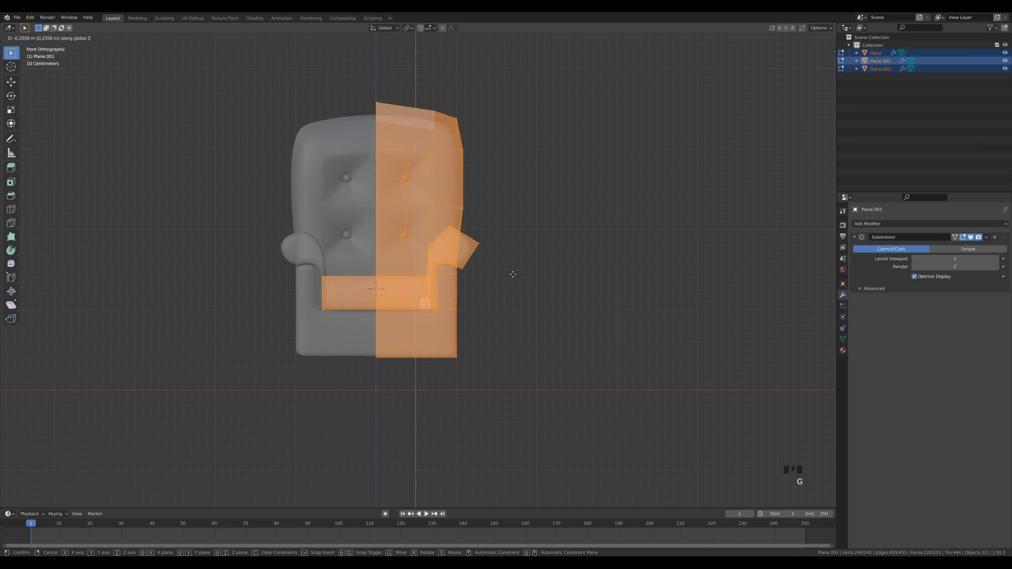
left_click(508, 274)
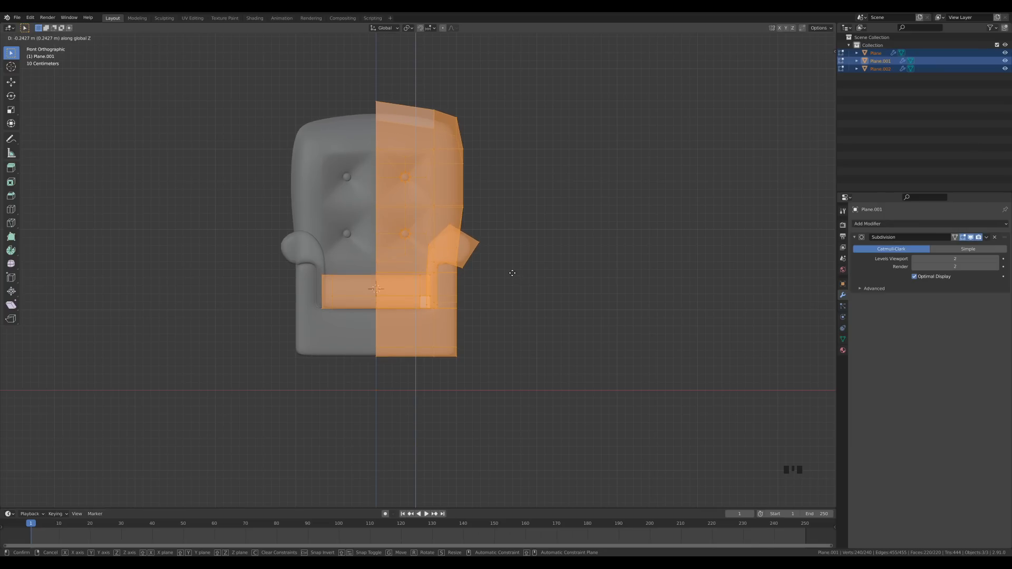
key("Tab")
Step: Snap the 3D cursor to the world origin and turn X-ray off
middle_click_drag(463, 289, 502, 326)
key("shift+s")
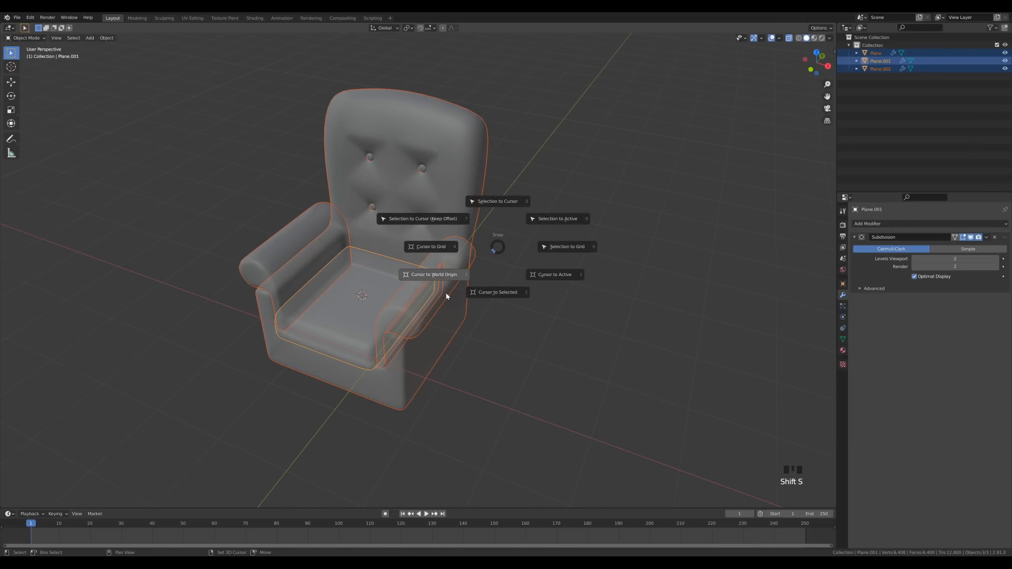
left_click(440, 292)
middle_click_drag(440, 294, 471, 355)
scroll(469, 352, "down", 1)
key("alt+z")
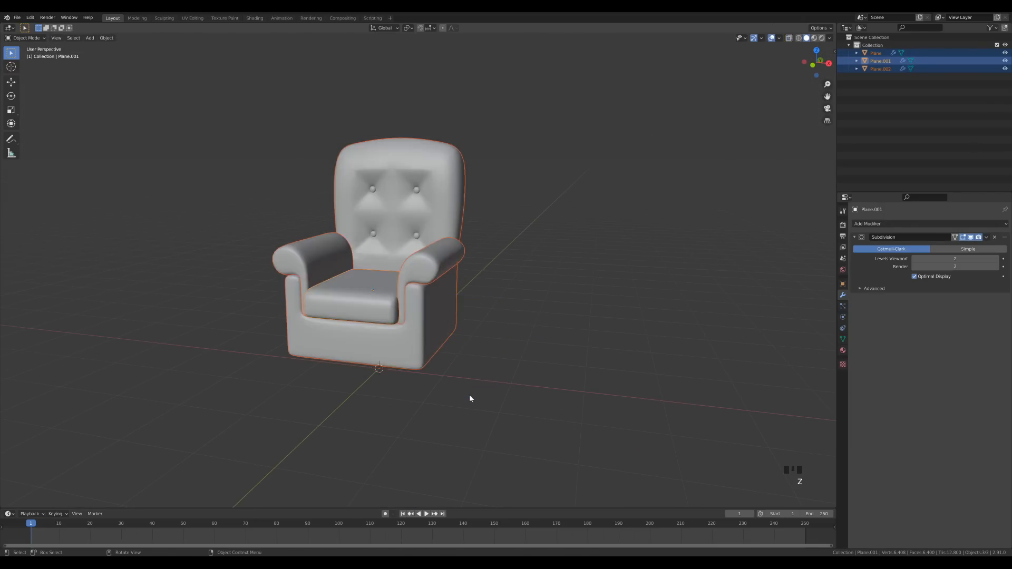
Step: Add a mesh plane at the world origin and show the scene in wireframe from the top
key("shift+a")
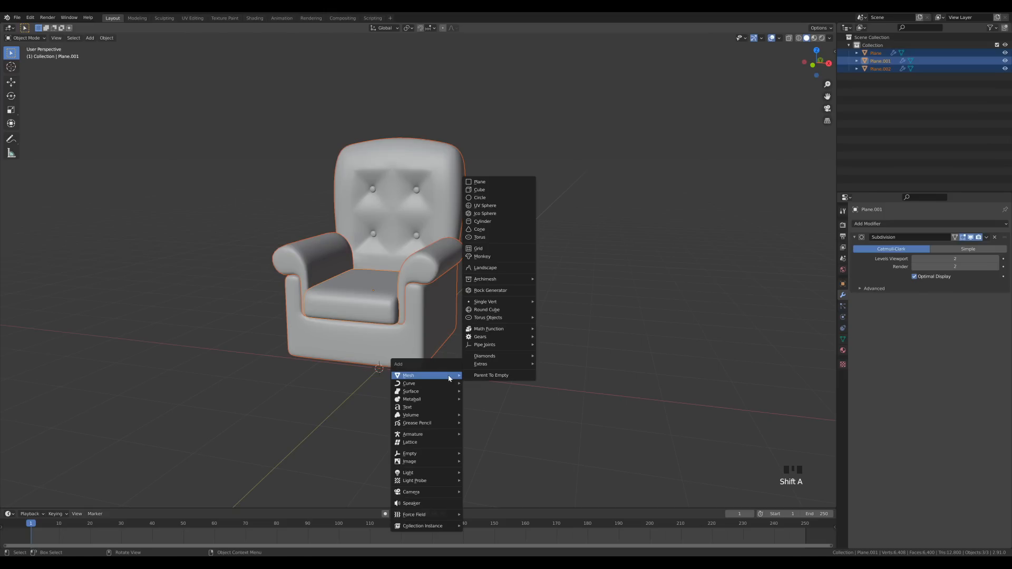
left_click(490, 185)
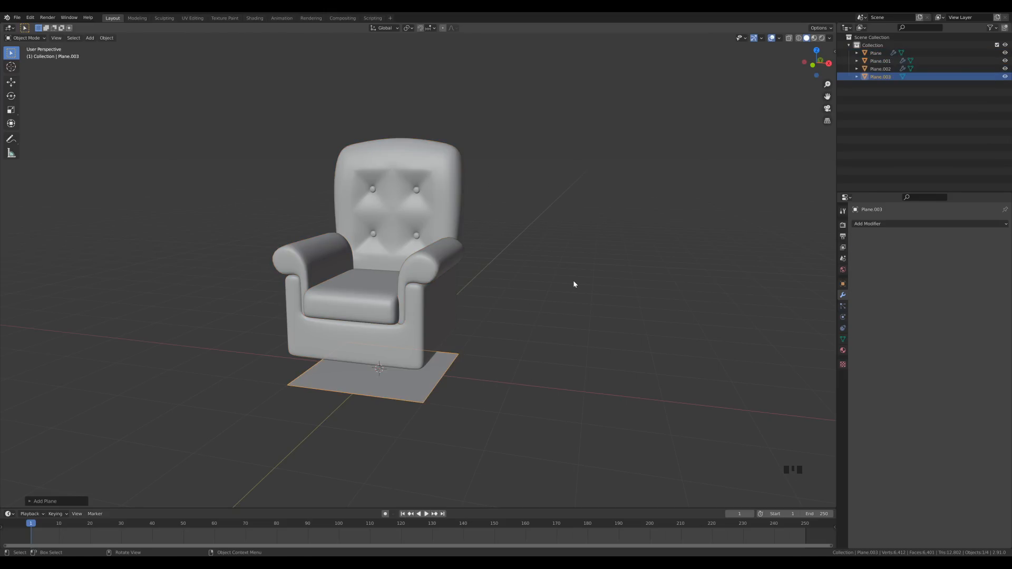
key("KP_7")
key("z")
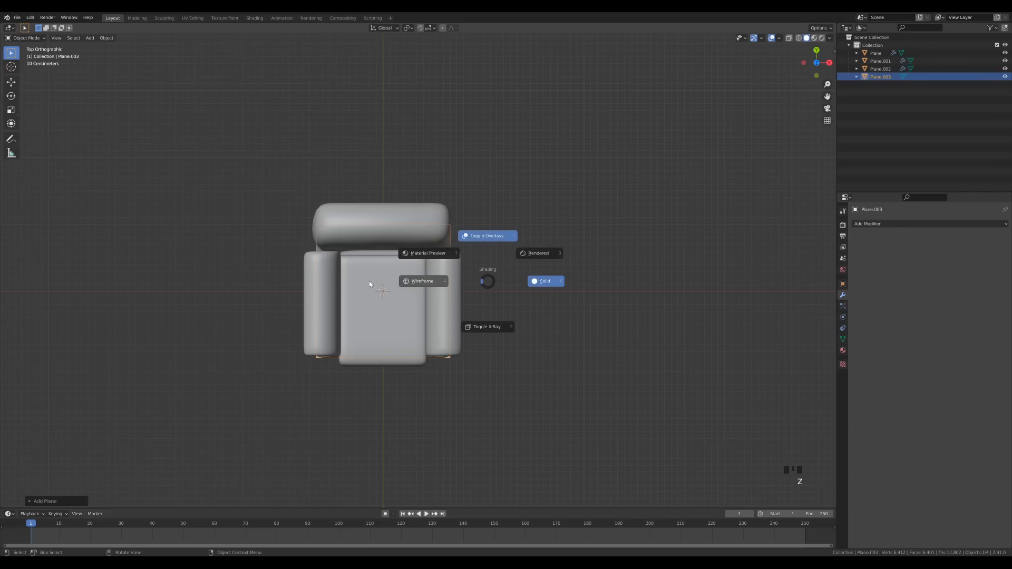
Step: Scale the plane's mesh down to a small square and move it about 0.86 m along X and -0.84 m along Y, under the front corner
key("Tab")
key("s")
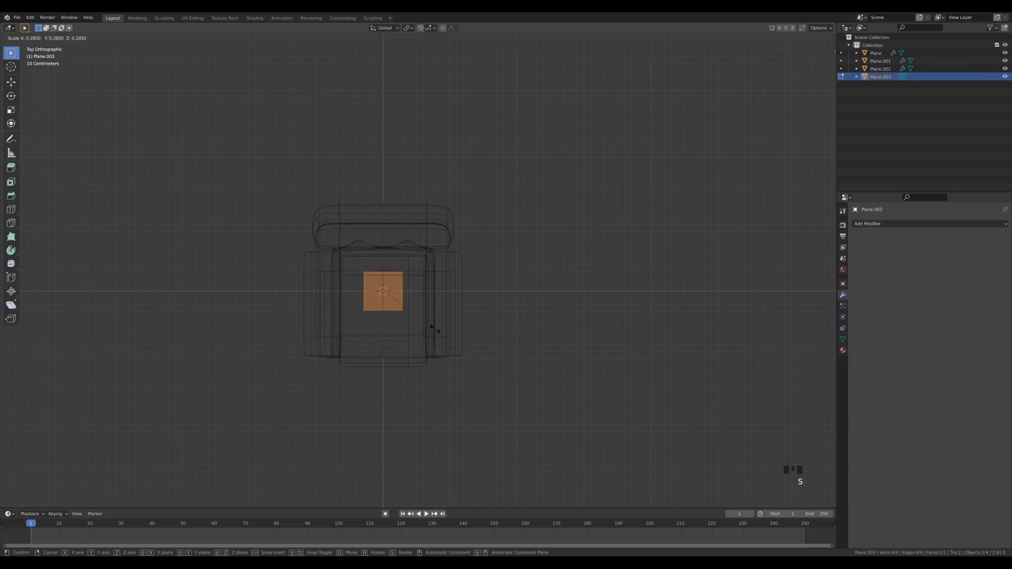
left_click(395, 302)
key("g")
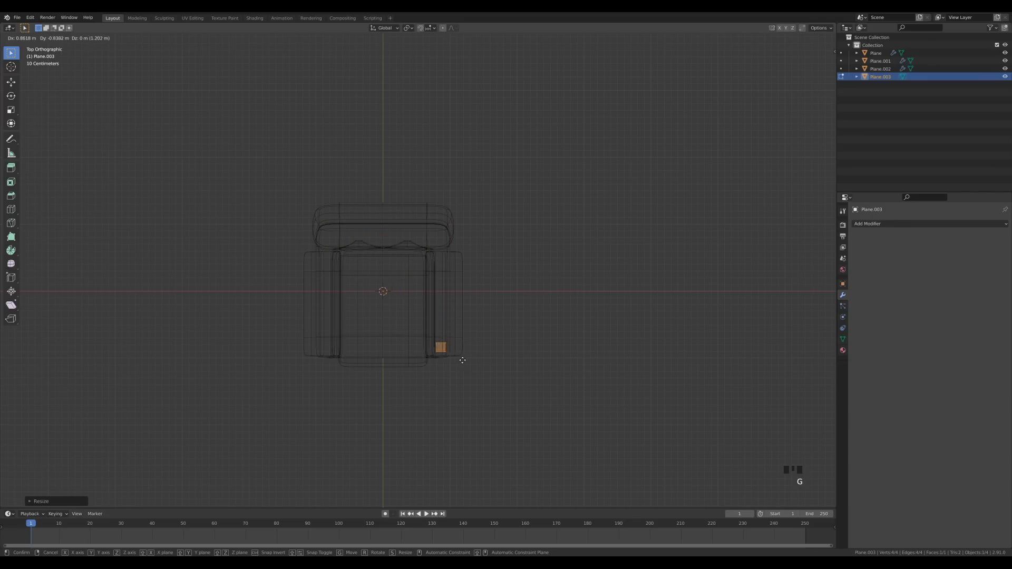
left_click(463, 359)
Step: In the front view, extrude the small square up into the chair's base as a leg and scale up its top end
key("KP_1")
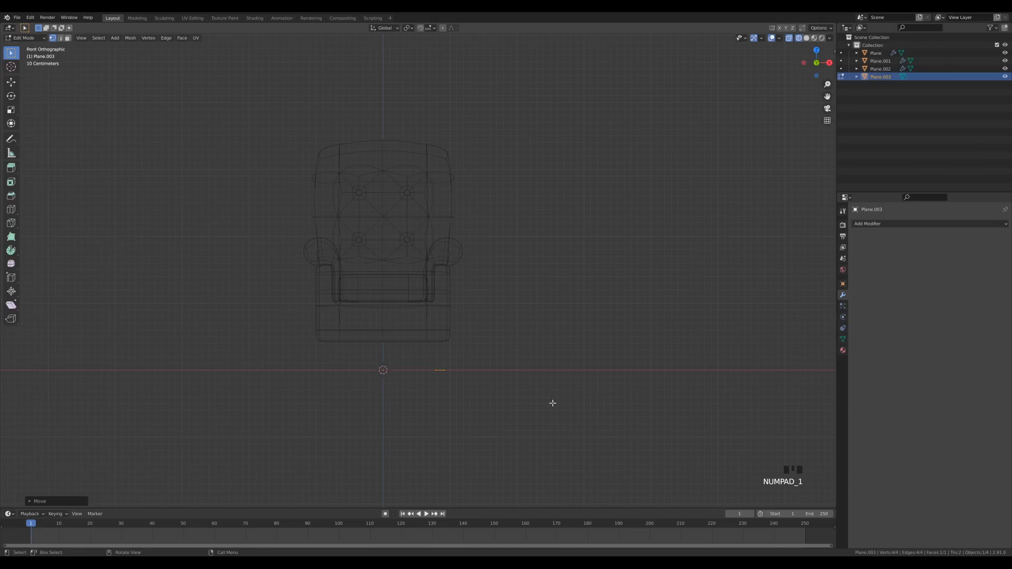
key("r")
right_click(558, 370)
key("e")
left_click(493, 404)
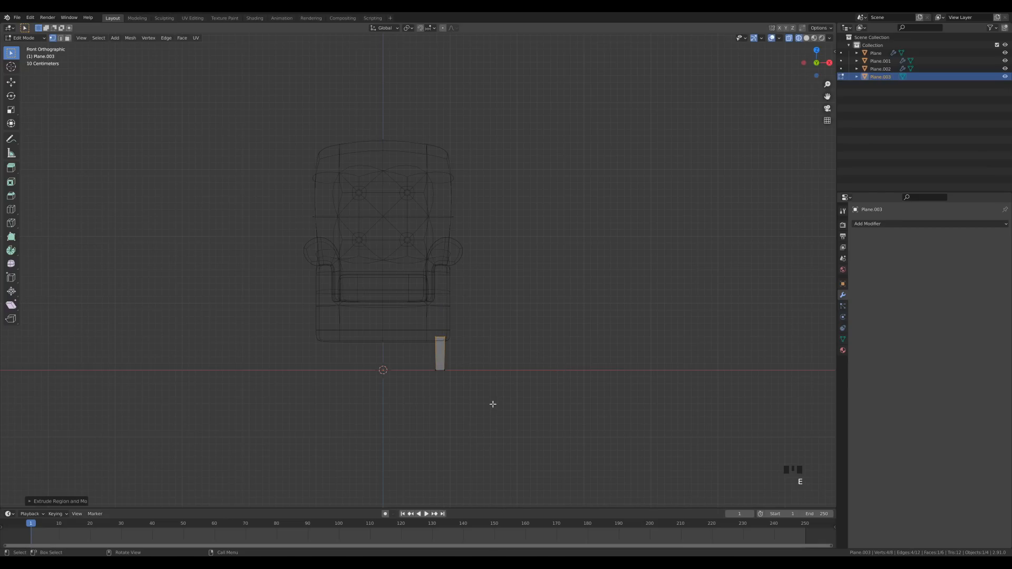
key("s")
left_click(535, 390)
Step: Slant the leg by moving its top end about -0.09 m along X and about 0.11 m along Y
key("g")
key("x")
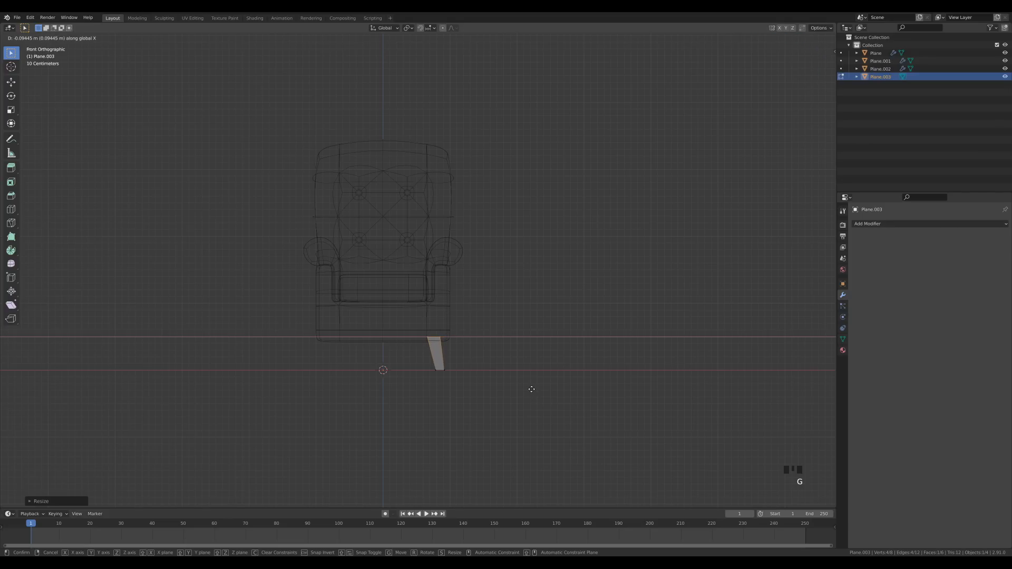
left_click(531, 389)
key("KP_3")
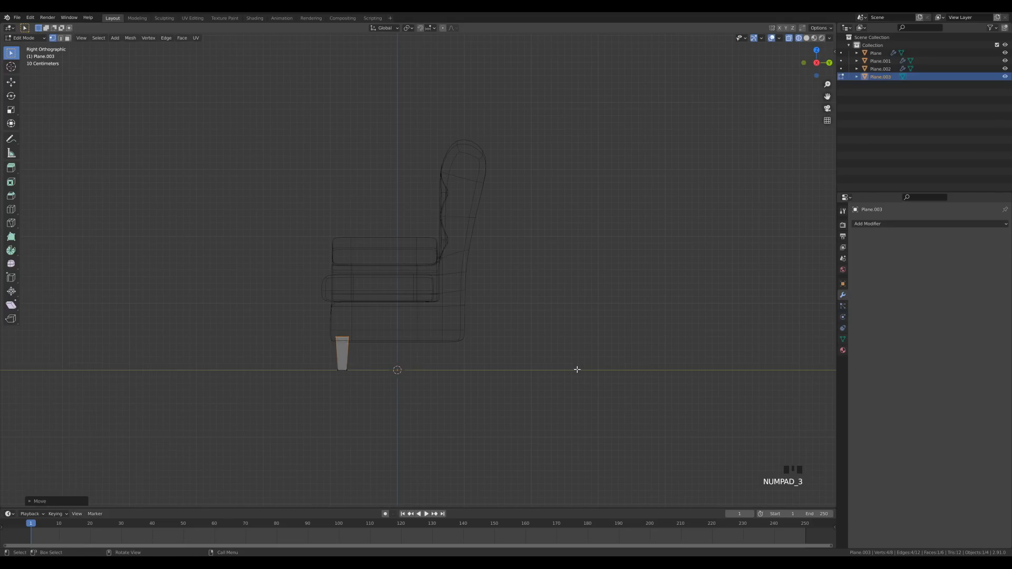
key("g")
key("y")
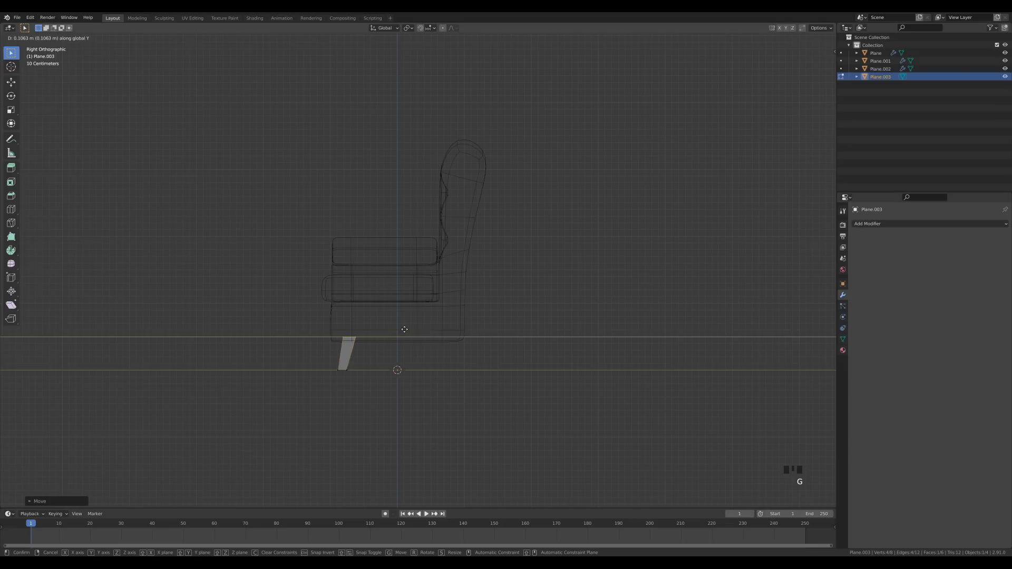
left_click(404, 329)
middle_click_drag(404, 329, 495, 332)
Step: Add a Mirror modifier on the X and Y axes to the leg and return to solid shading
key("Tab")
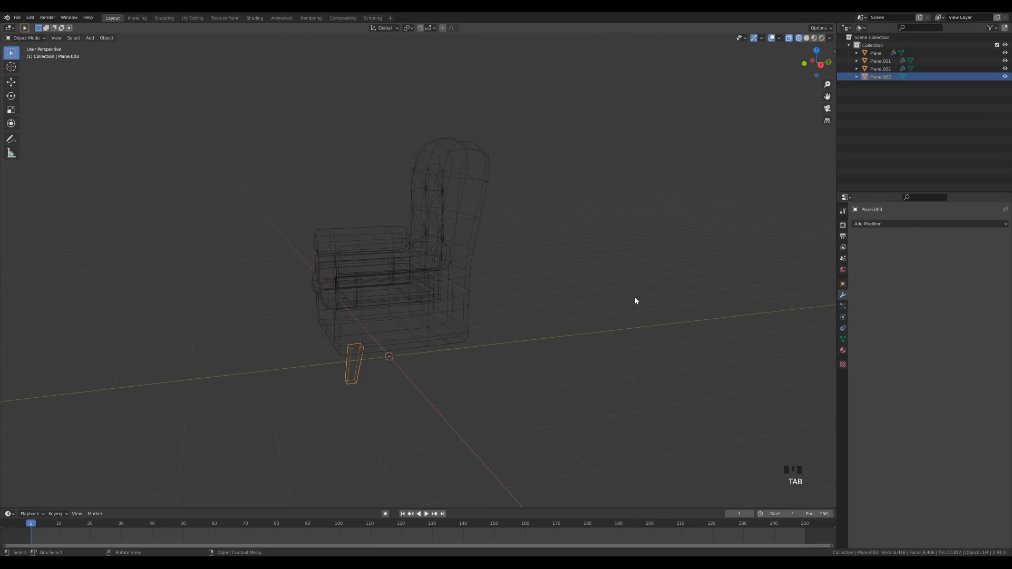
left_click(875, 223)
left_click(848, 306)
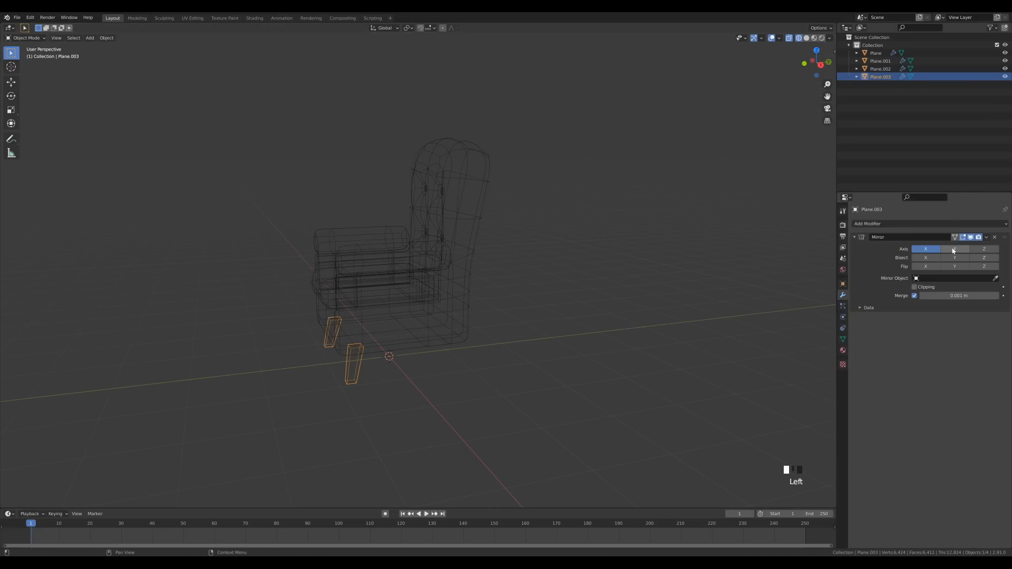
left_click(955, 249)
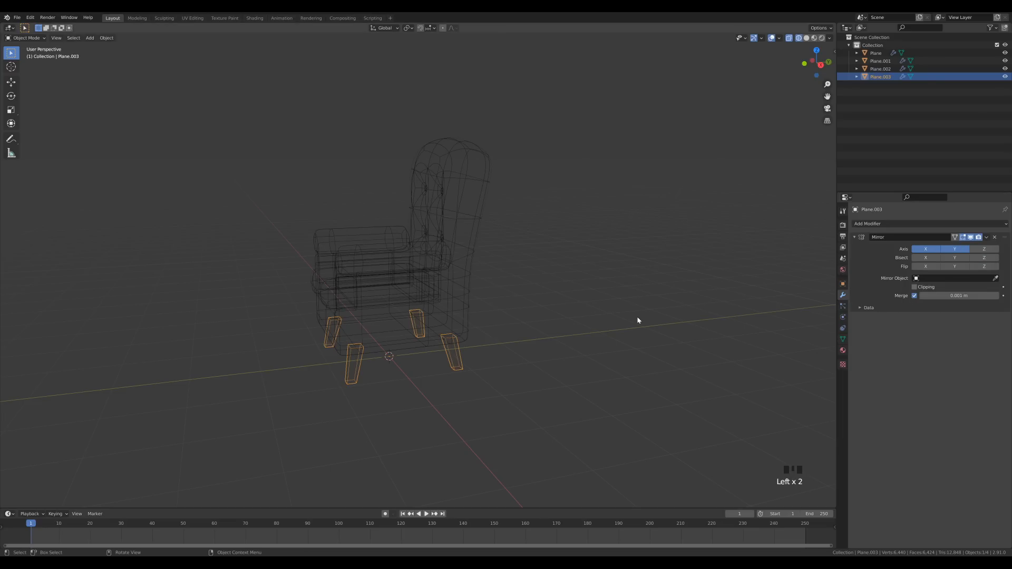
key("z")
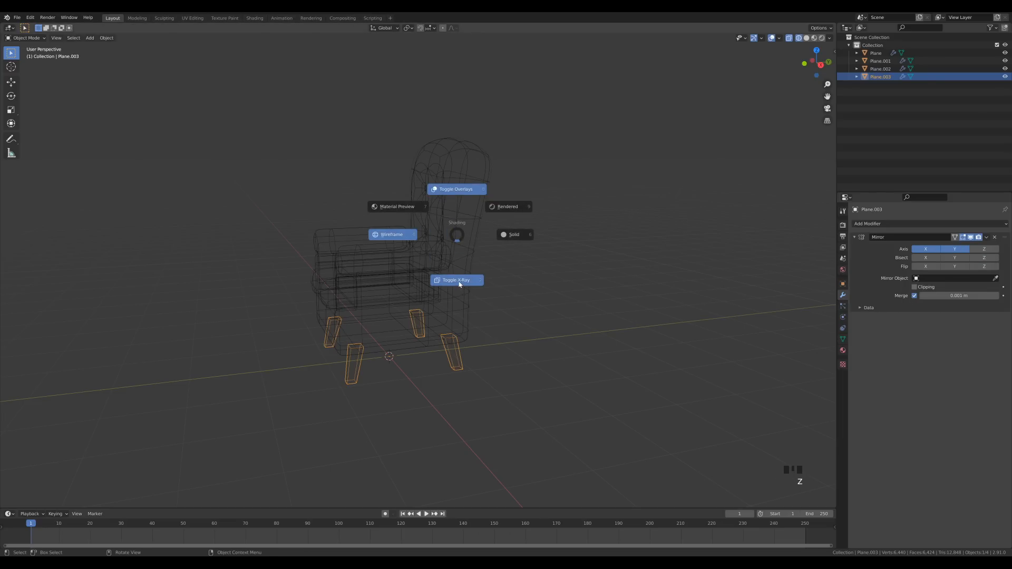
left_click(526, 236)
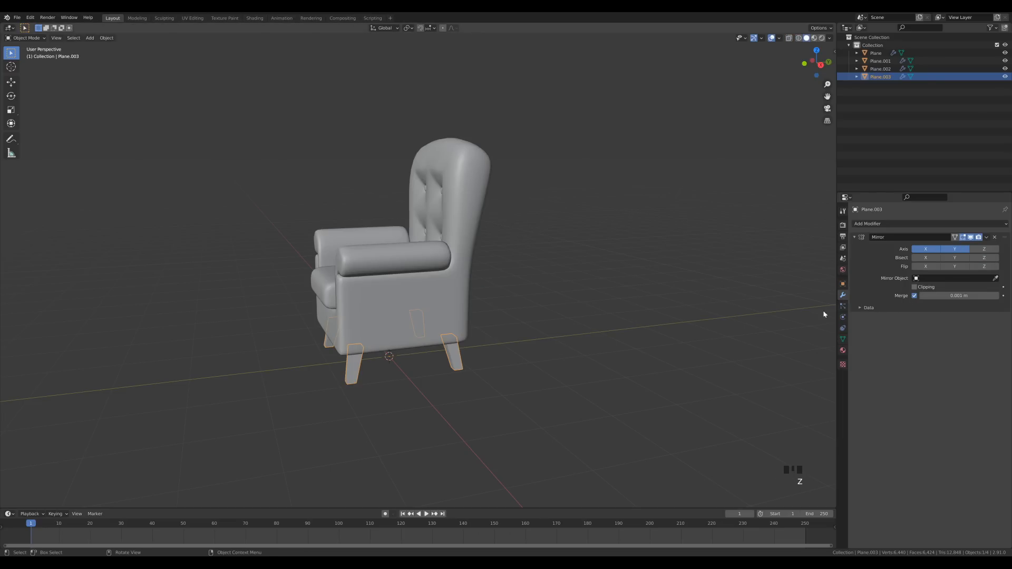
Step: Add a Bevel modifier to the chair legs and bring the legs into close view
left_click(876, 225)
left_click(853, 258)
middle_click_drag(517, 264, 549, 254)
scroll(453, 369, "up", 8)
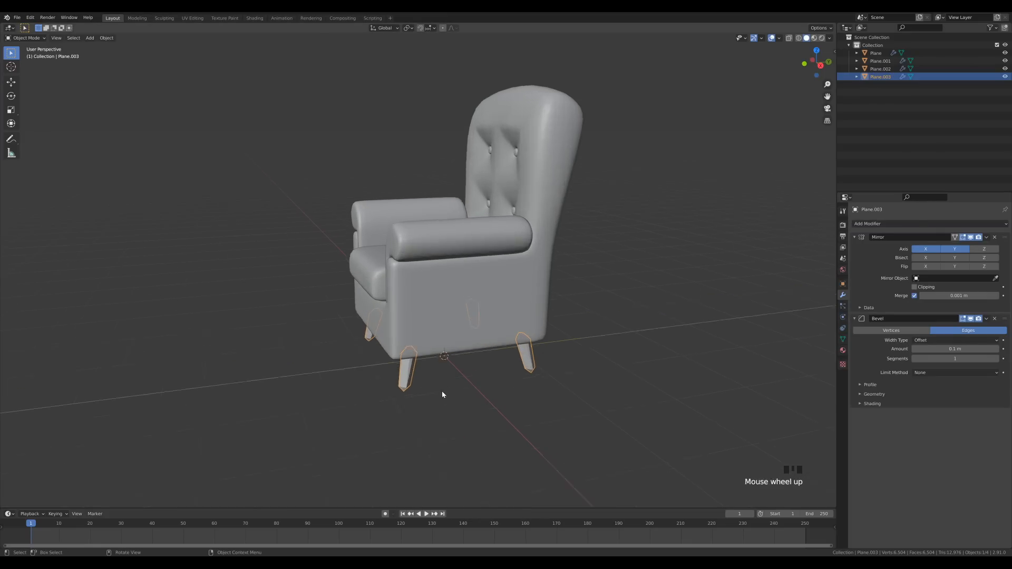
middle_click_drag(493, 312, 509, 109, "shift")
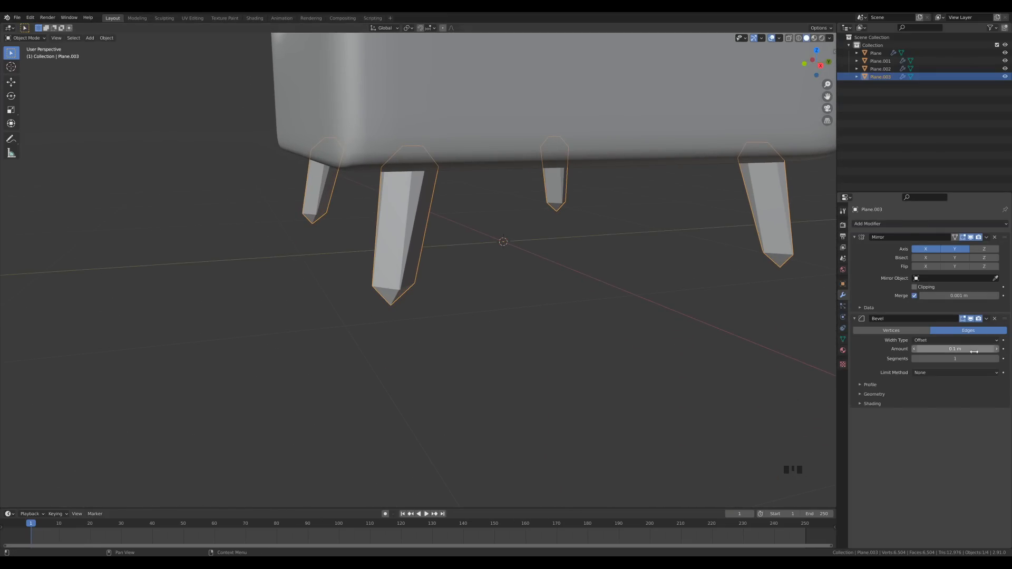
Step: Set the chair legs' bevel amount to 0.014 m with 2 segments and turn on Harden Normals
mouse_move(955, 349)
left_mouse_down("shift")
mouse_move(928, 349)
mouse_move(939, 349)
left_mouse_up("shift")
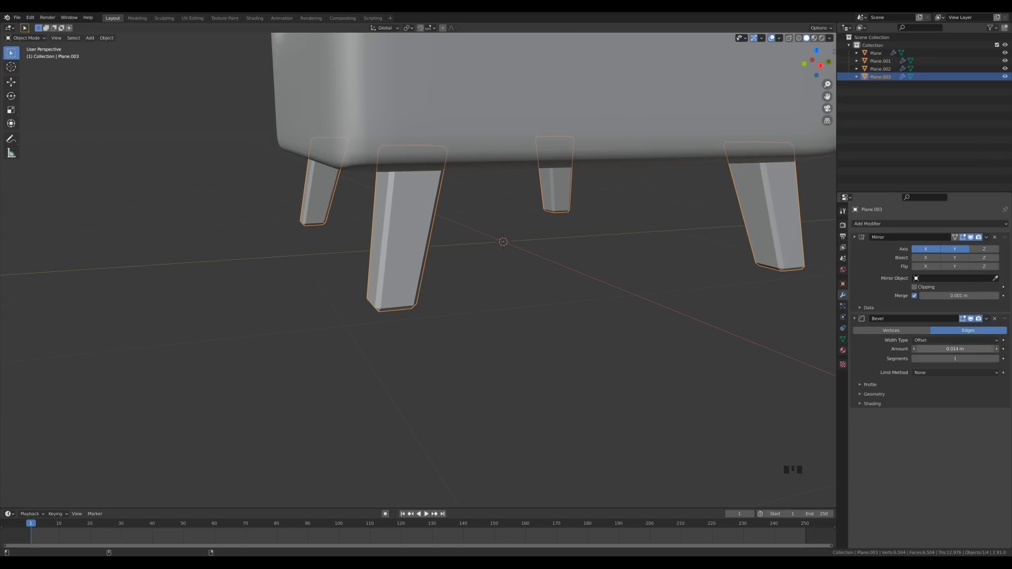
left_click(996, 358)
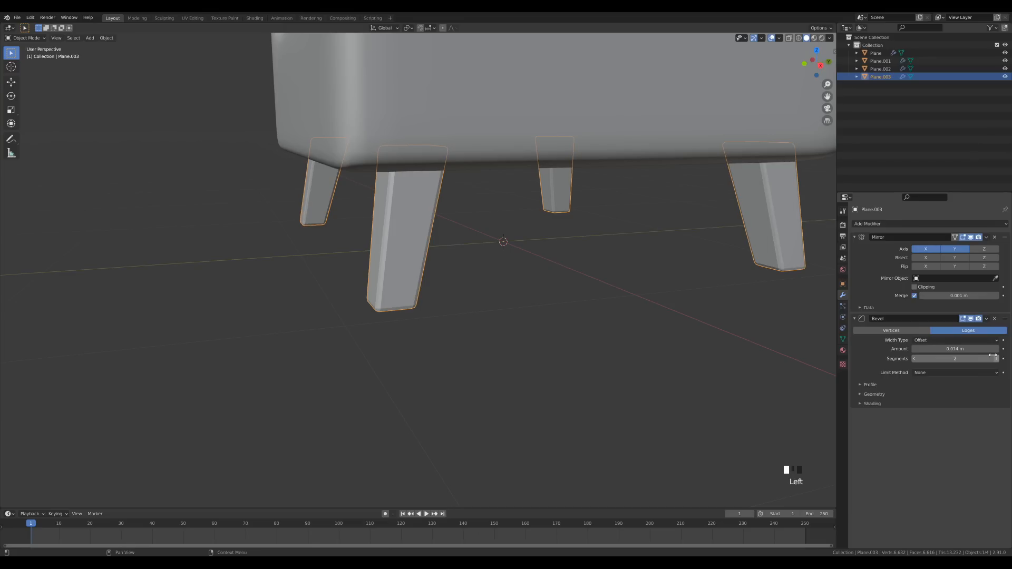
left_click(928, 403)
left_click(915, 416)
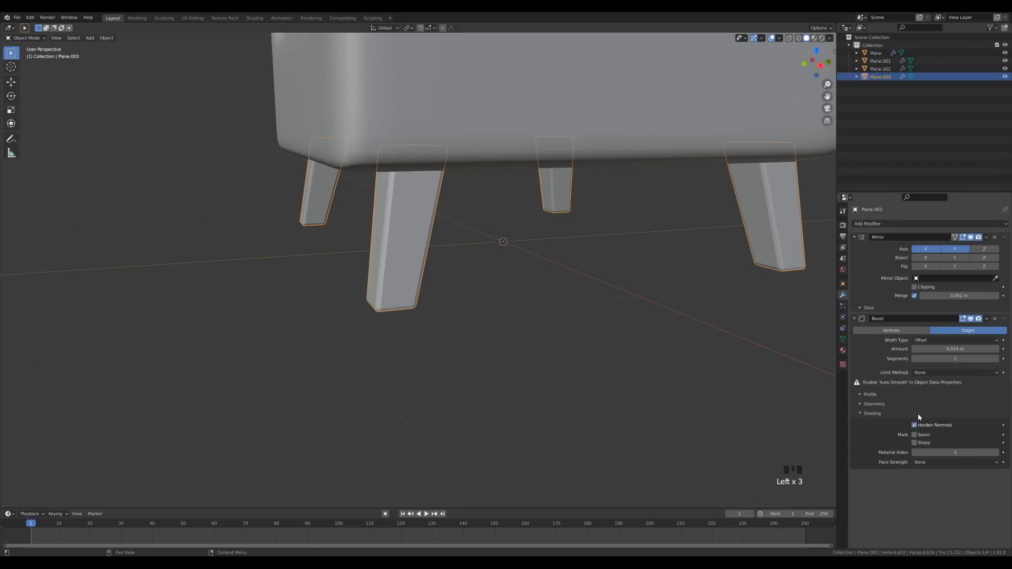
Step: Enable Auto Smooth for the chair legs' normals
left_click(843, 339)
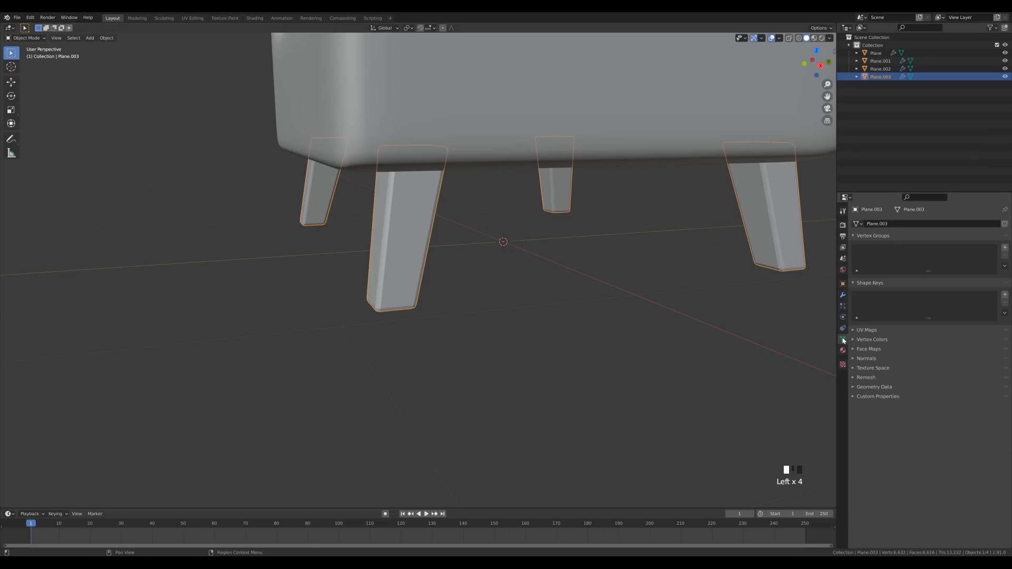
left_click(867, 358)
left_click(913, 370)
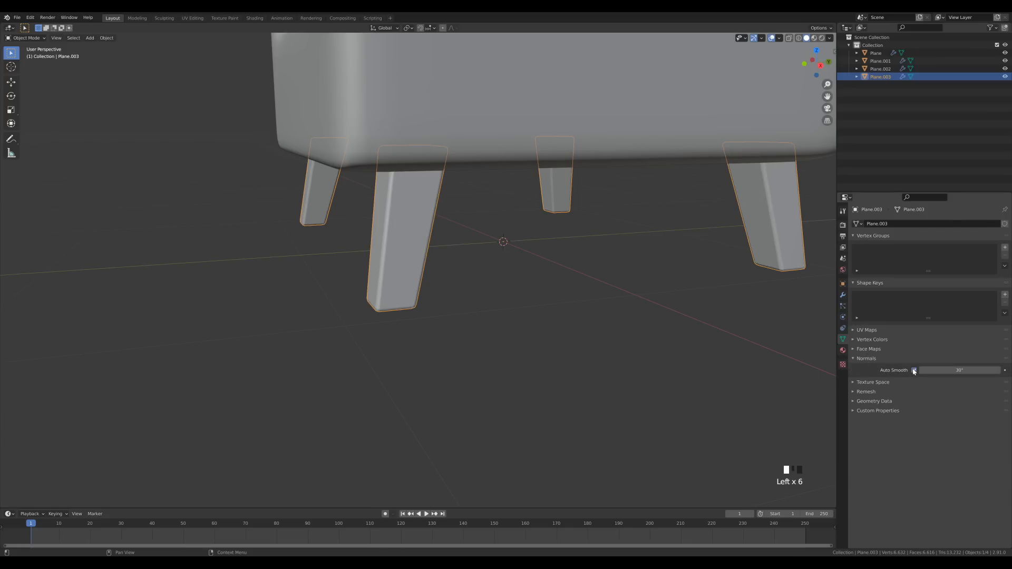
Step: Parent the seat cushion, armrest pads and legs to the main chair body
middle_click_drag(485, 242, 458, 260)
scroll(456, 262, "down", 3)
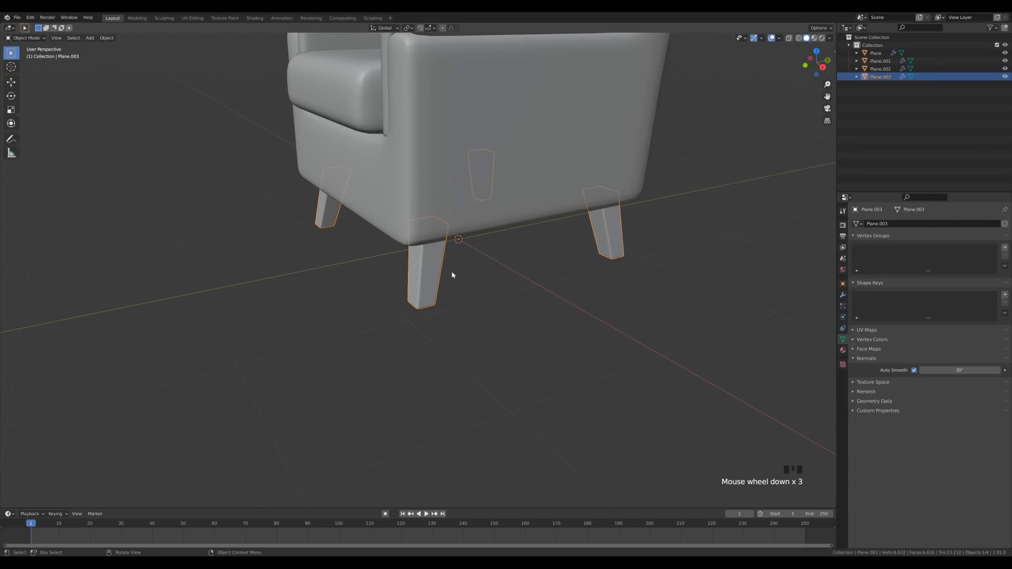
scroll(494, 199, "down", 4)
middle_click_drag(519, 178, 552, 290, "shift")
left_click_drag(301, 110, 661, 484)
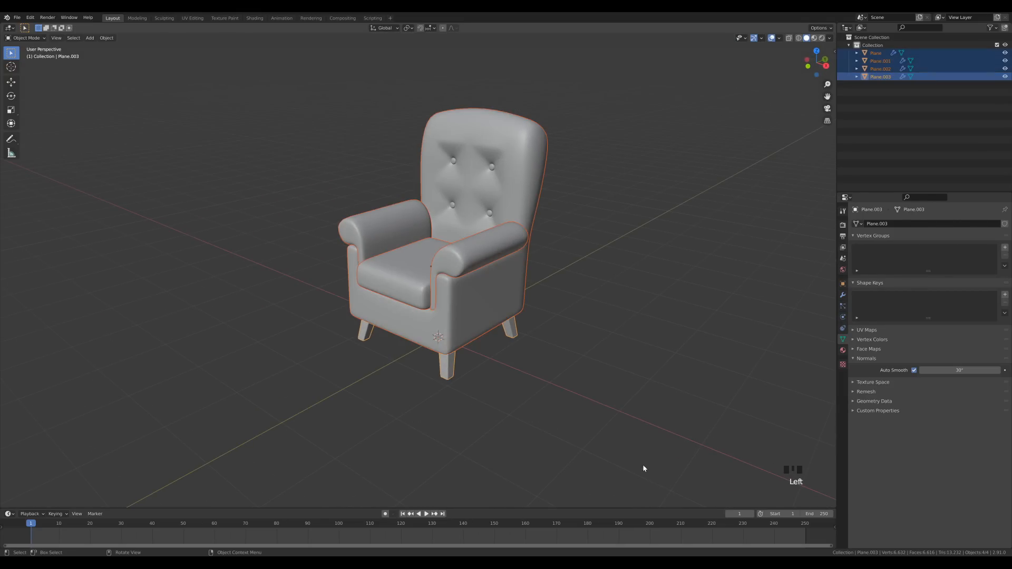
left_click(476, 297, "shift")
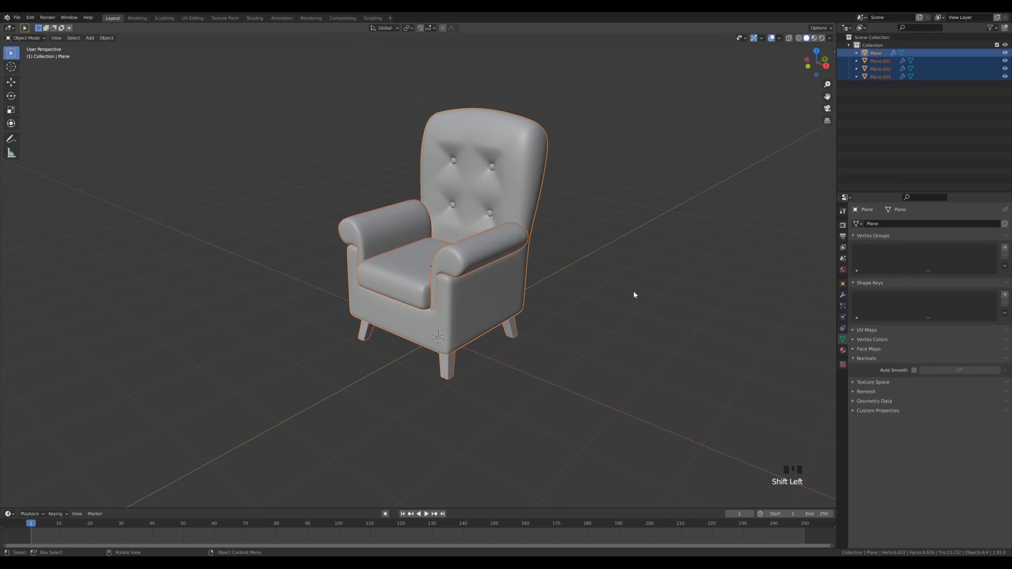
key("ctrl+p")
left_click(632, 293)
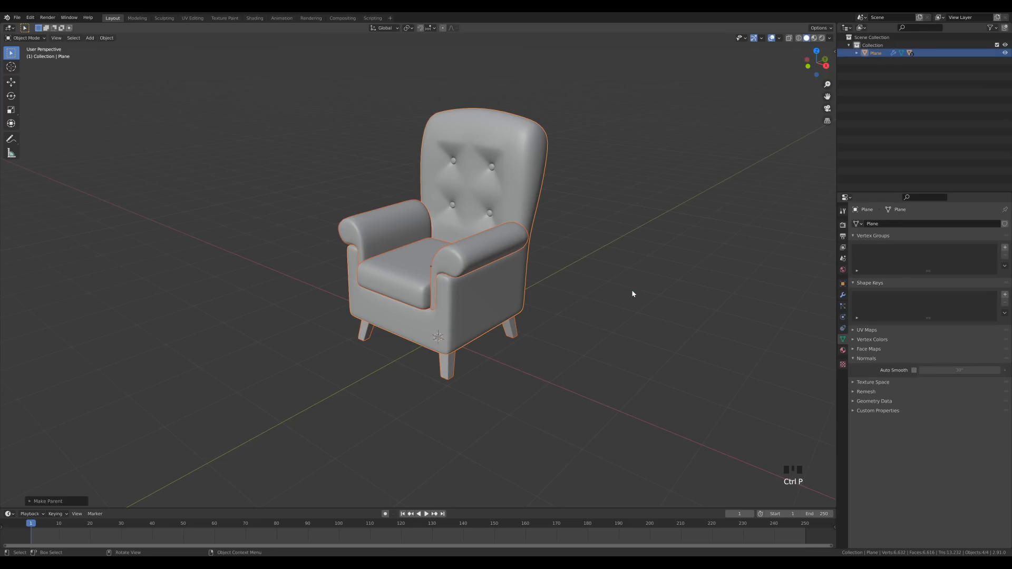
Step: In the chair body's mesh, move the outer backrest vertex between the two button rows slightly outward
middle_click_drag(450, 287, 535, 188)
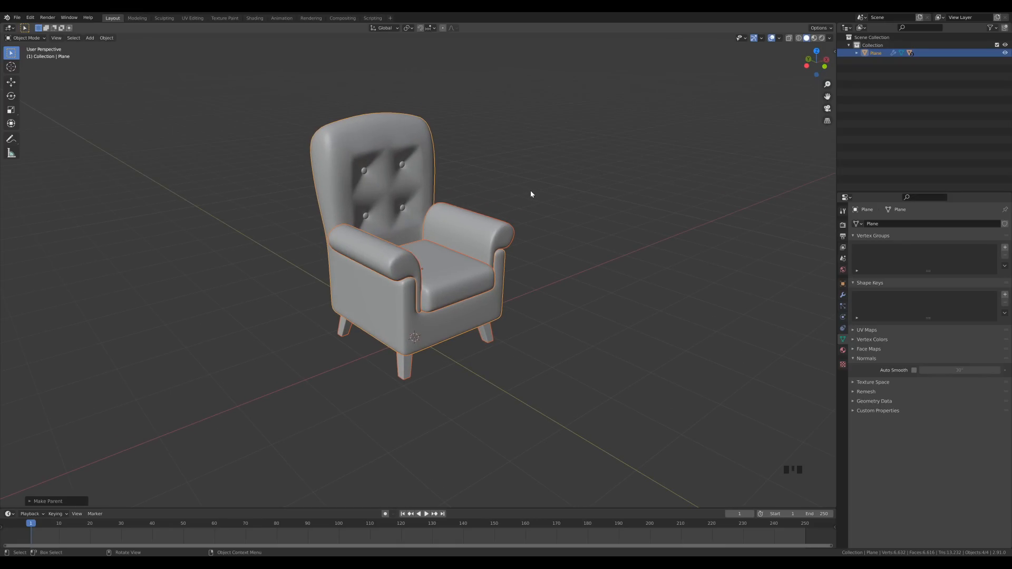
scroll(521, 189, "up", 3)
middle_click_drag(554, 148, 570, 201, "shift")
left_click(396, 192)
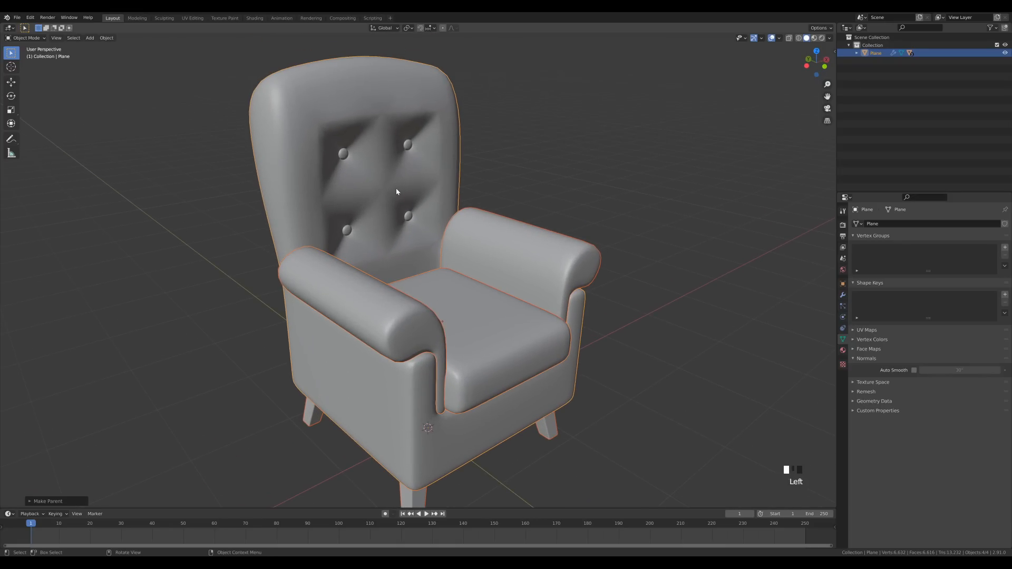
key("Tab")
middle_click_drag(617, 169, 559, 186)
left_click(531, 191)
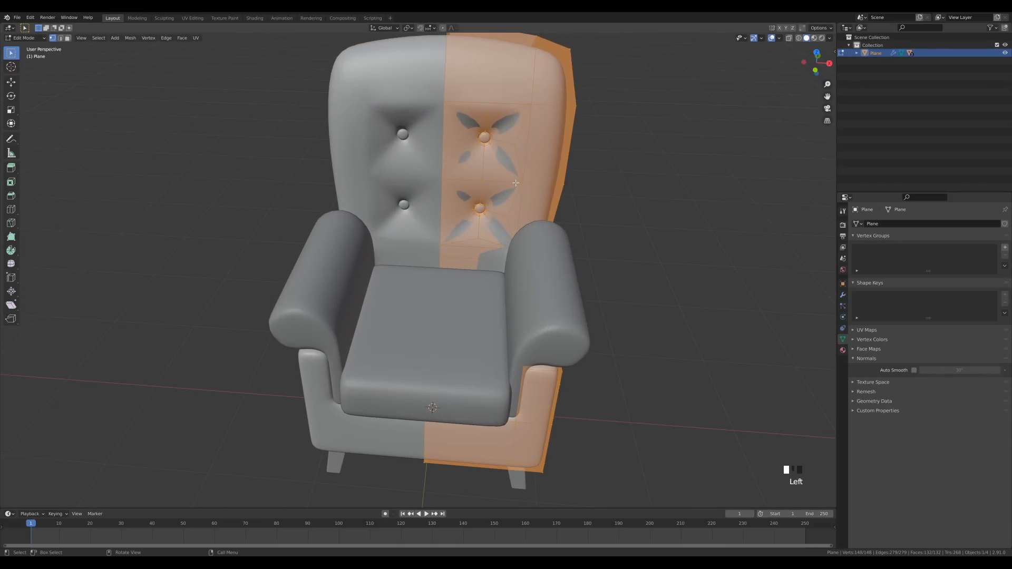
key("g")
left_click(549, 199)
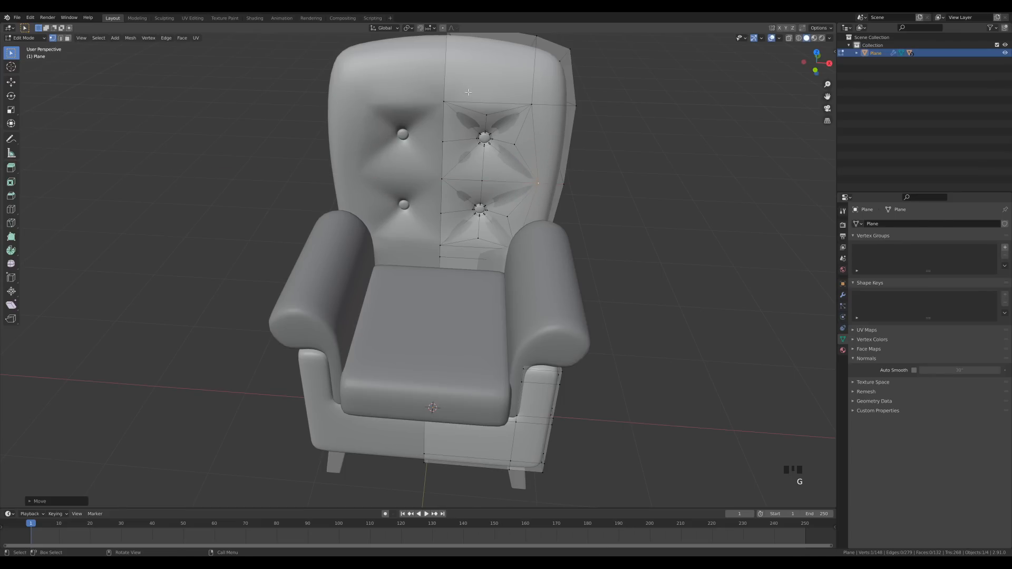
Step: Raise the backrest's centre-line vertex above the top buttons, and lower the two below the bottom buttons about 0.21 m along Z
key("g")
key("z")
left_click(497, 120)
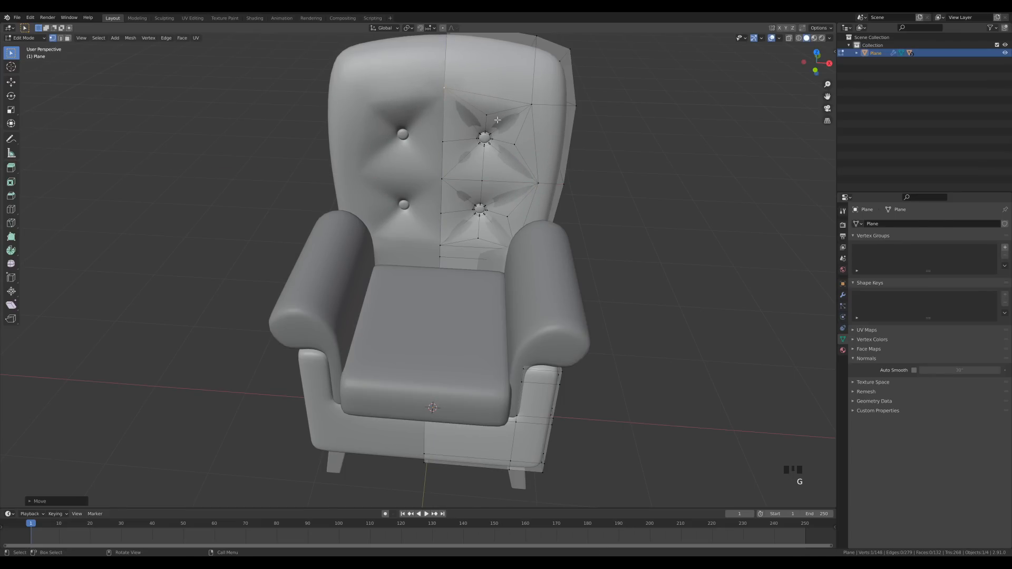
key("g")
key("z")
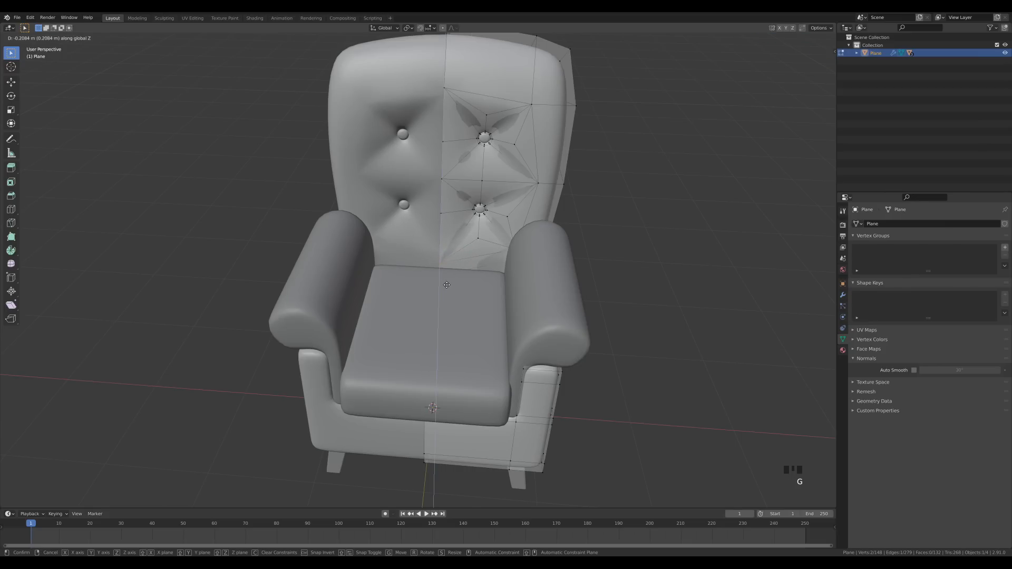
left_click(445, 285)
Step: Move the backrest's centre vertex between the four buttons about 0.05 m along Y and return to Object Mode
left_click(442, 182)
middle_click_drag(650, 181, 624, 189)
key("g")
key("y")
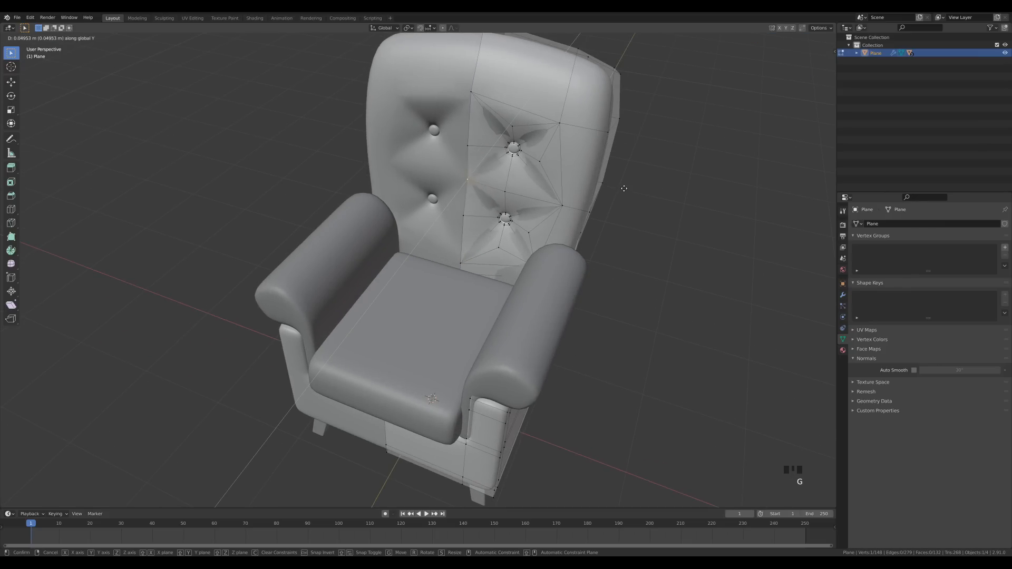
left_click(622, 186)
key("Tab")
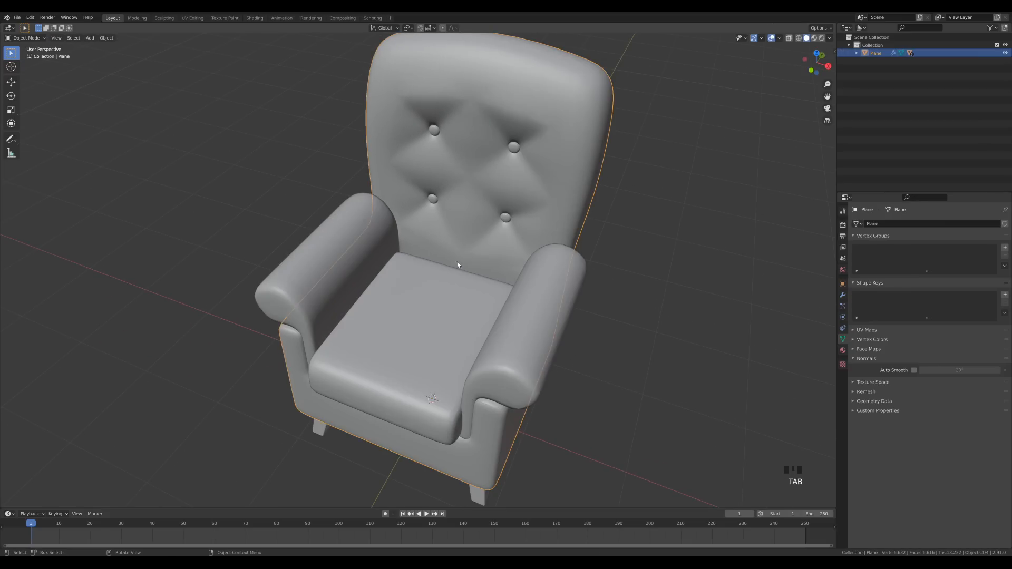
scroll(457, 264, "down", 3)
middle_click_drag(426, 259, 459, 240)
middle_click_drag(616, 274, 613, 214, "shift")
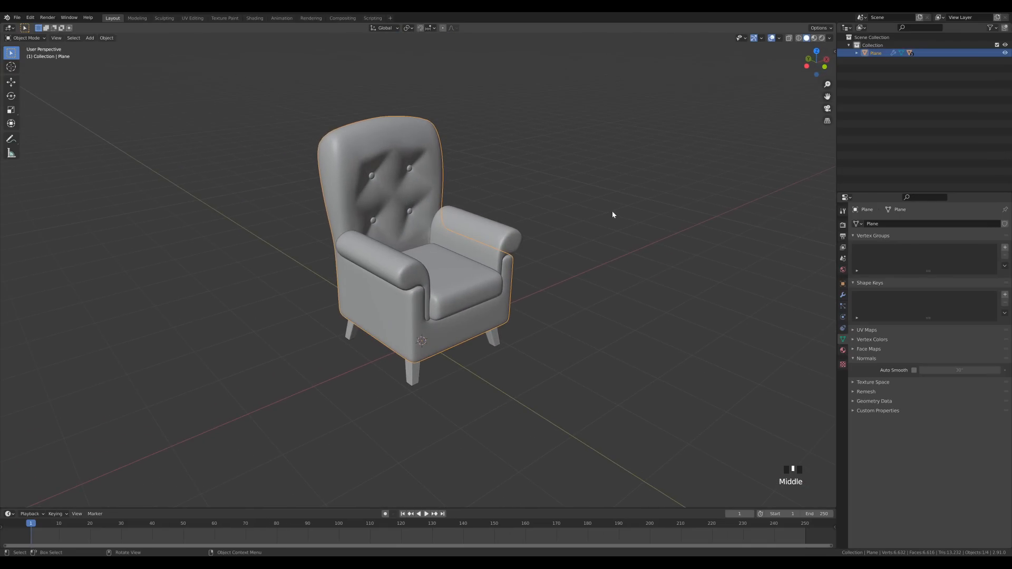
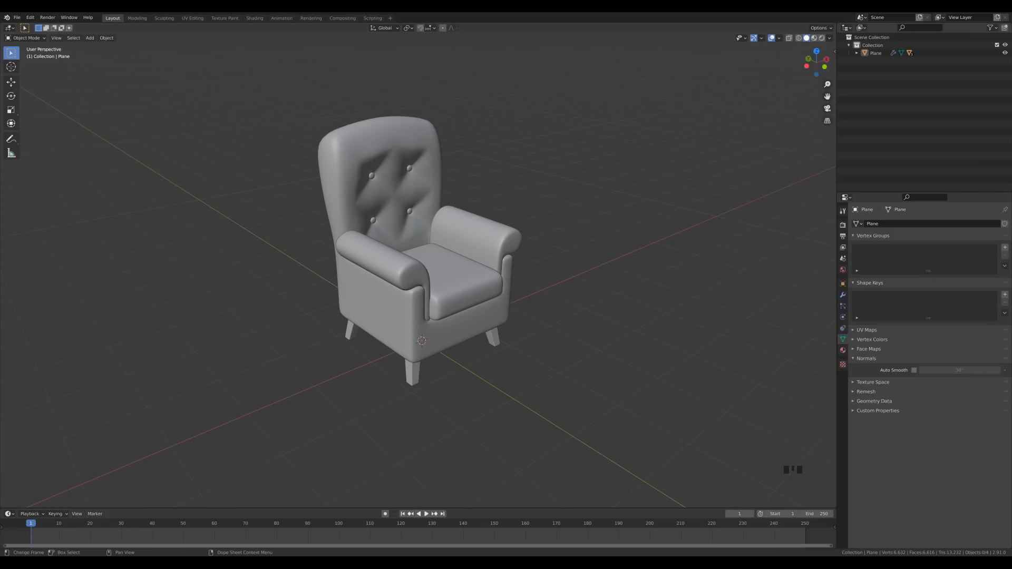
Step: Save the file and hide the armchair with all its parts
key("ctrl+s")
middle_click_drag(599, 314, 490, 287, "shift")
scroll(489, 295, "down", 1)
key("shift+a")
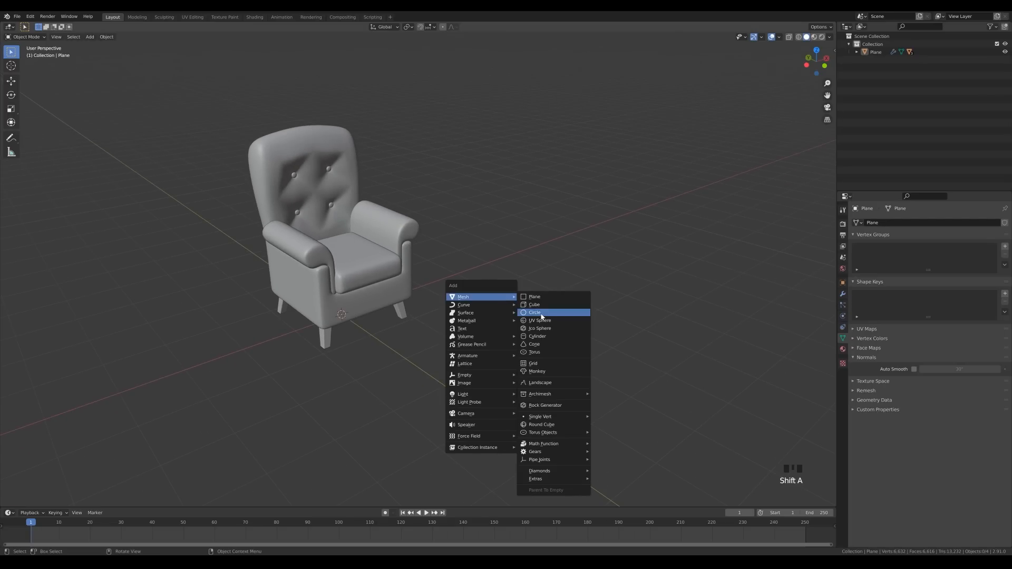
key("Escape")
key("ctrl+z")
key("h")
Step: Add a mesh circle at the origin, scale it down and fill it with a face as a stool seat
key("shift+a")
left_click(536, 289)
key("Tab")
key("s")
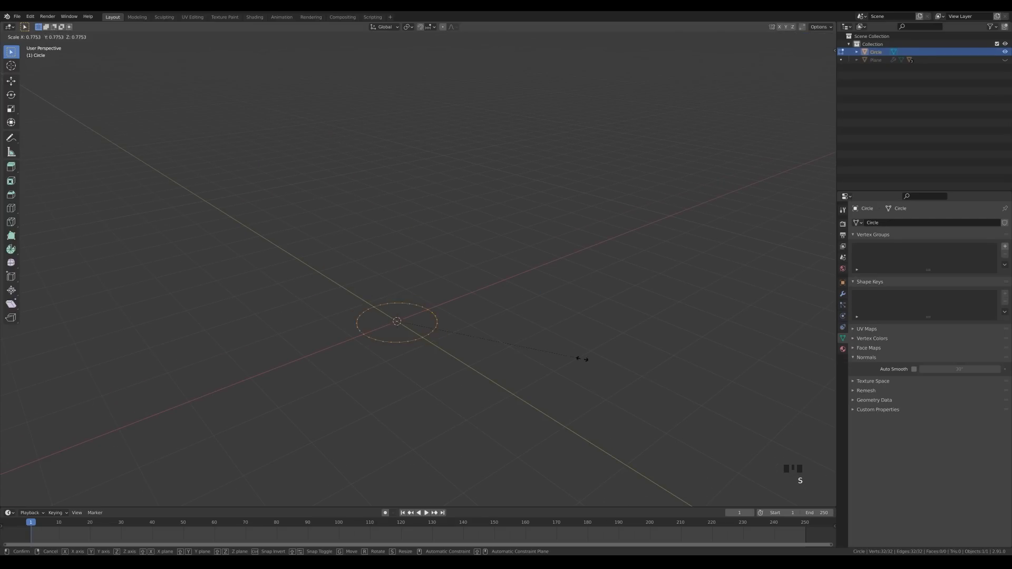
left_click(540, 346)
key("f")
Step: Raise the filled circle above the floor in the front view and extrude it into a thick round seat
key("g")
left_click(537, 292)
key("g")
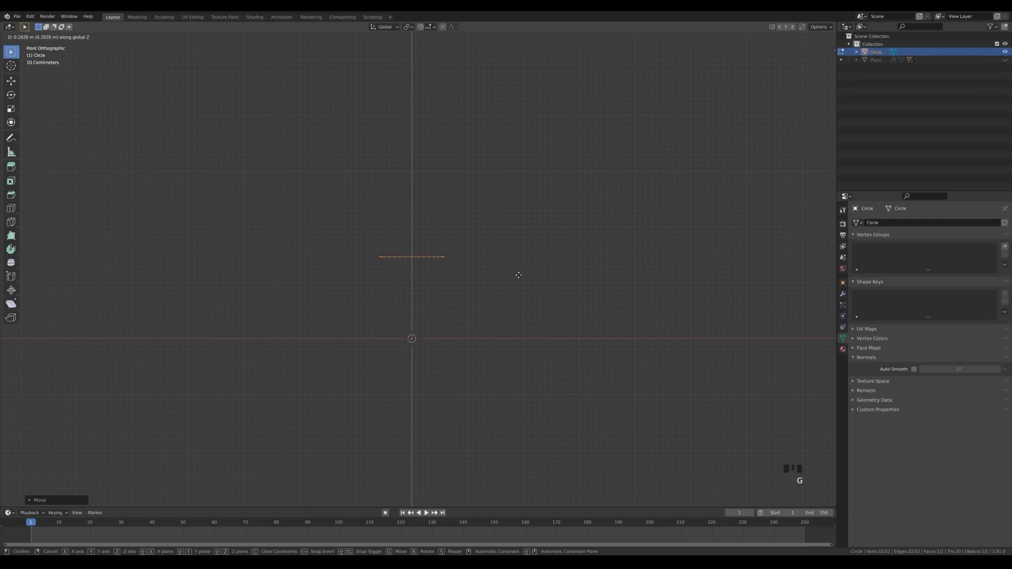
left_click(520, 266)
key("Tab")
Step: Add a plane, shrink it to a small square and place it below the seat's front-left edge in the top view
key("shift+a")
left_click(589, 315)
key("Tab")
key("s")
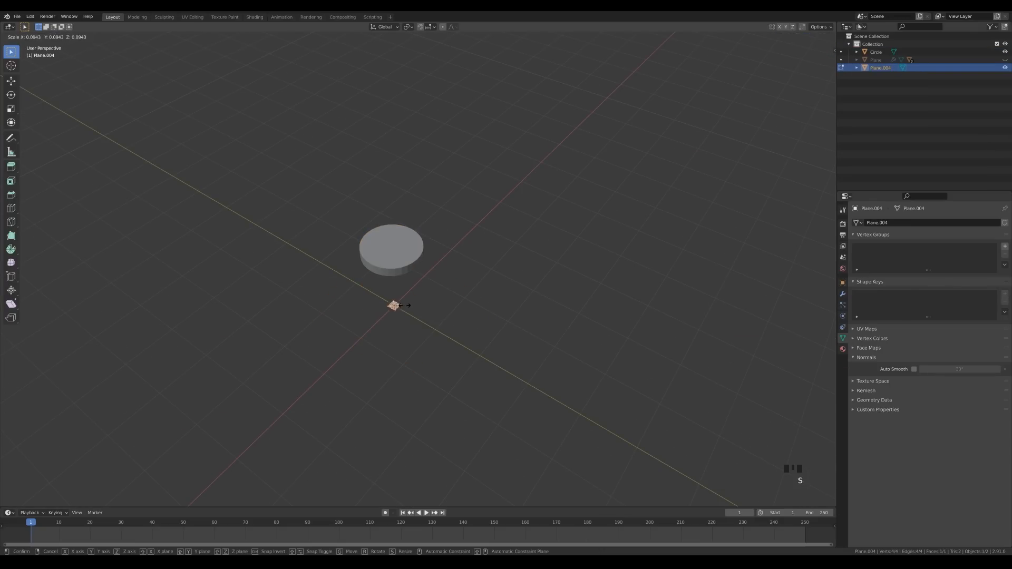
left_click(414, 306)
key("KP_7")
key("g")
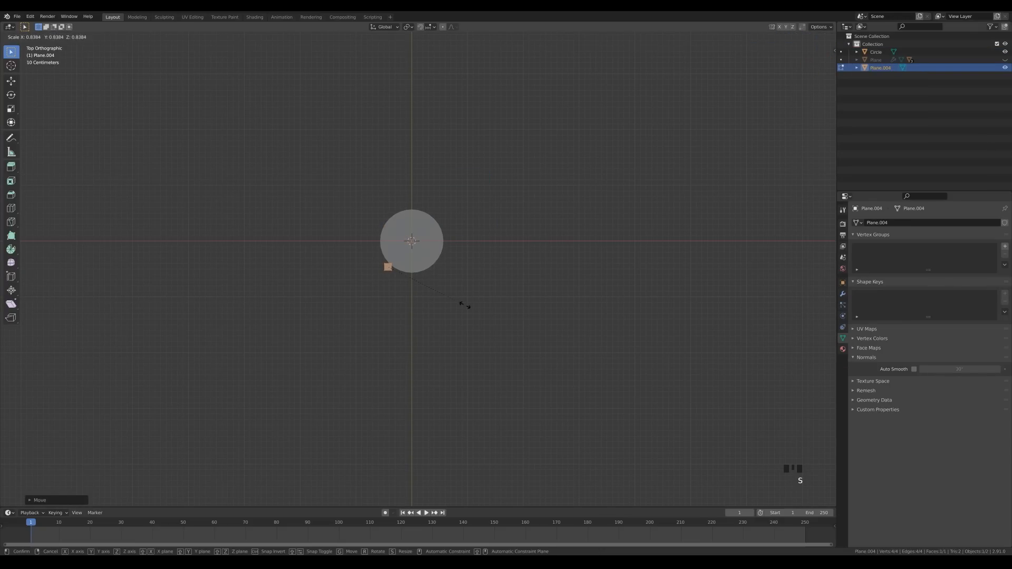
left_click(464, 306)
Step: Extrude the small square up to the seat as a tapered leg and slant its top end towards the seat's centre
key("KP_1")
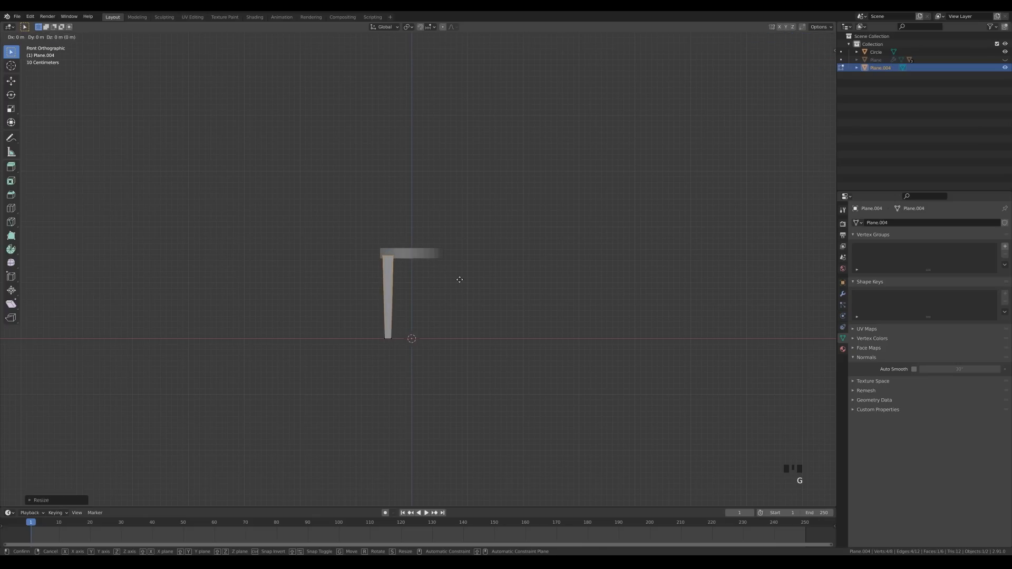
left_click(496, 280)
key("KP_3")
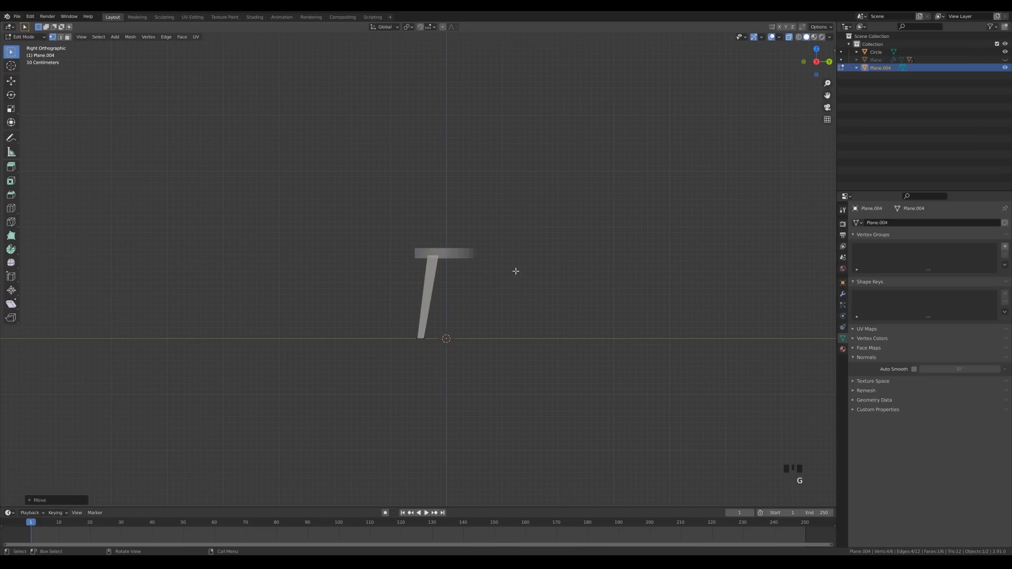
key("KP_7")
key("g")
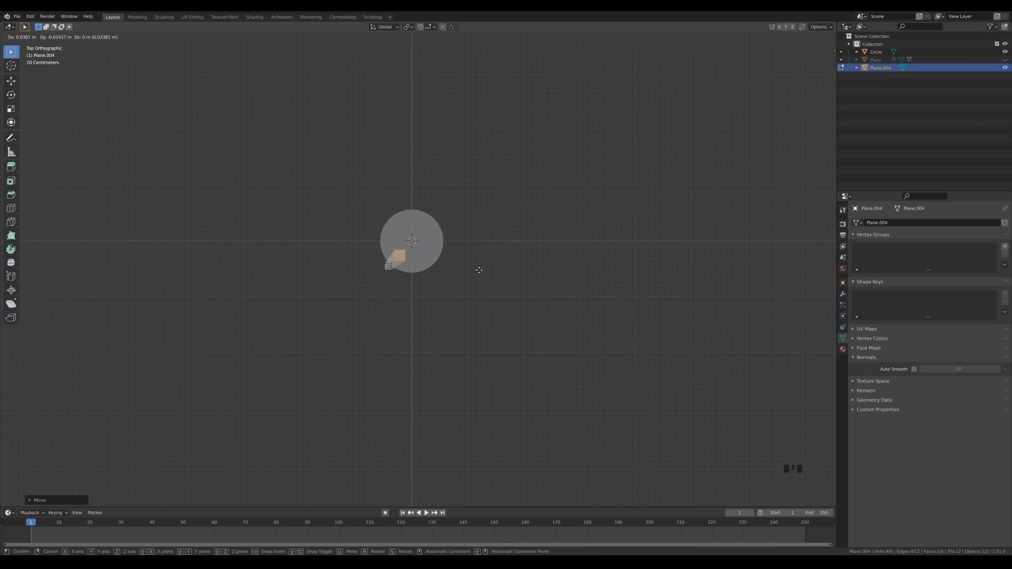
left_click(478, 270)
Step: Add a Mirror modifier on the X and Y axes to the stool leg
key("Tab")
middle_click_drag(474, 271, 532, 247)
left_click(842, 293)
left_click(891, 224)
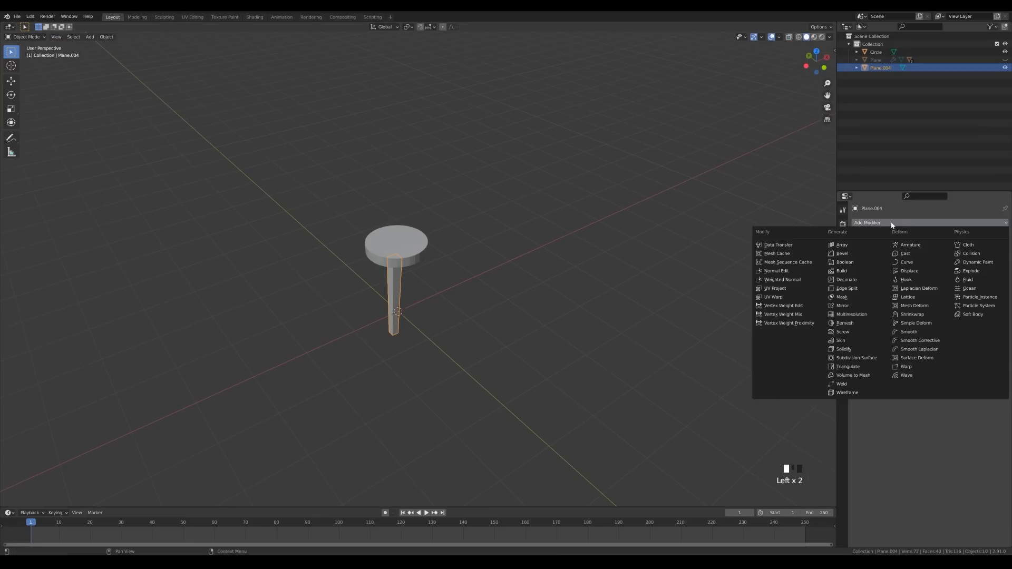
left_click(858, 306)
left_click(956, 249)
Step: Parent the stool's legs to its round seat
left_click(412, 247, "shift")
key("ctrl+p")
left_click(493, 273)
Step: Move the whole stool horizontally to a spot beside the armchair and unhide the armchair
left_click(325, 215)
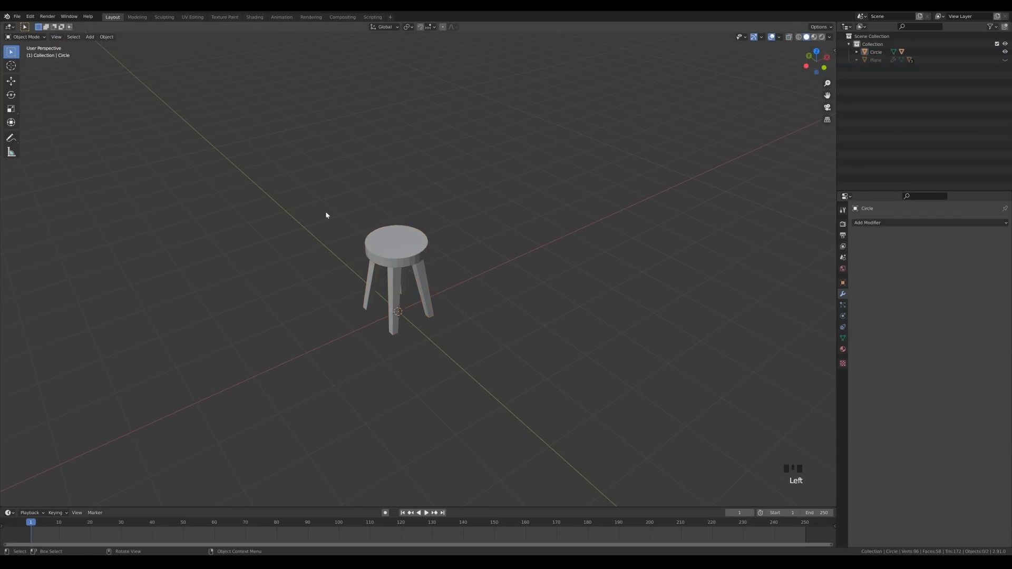
left_click_drag(326, 215, 466, 342)
key("g")
key("shift+z")
left_click(588, 313)
key("alt+h")
Step: Scale the stool's leg mesh slightly in the XY plane only, without changing its height
left_click(567, 306)
key("Tab")
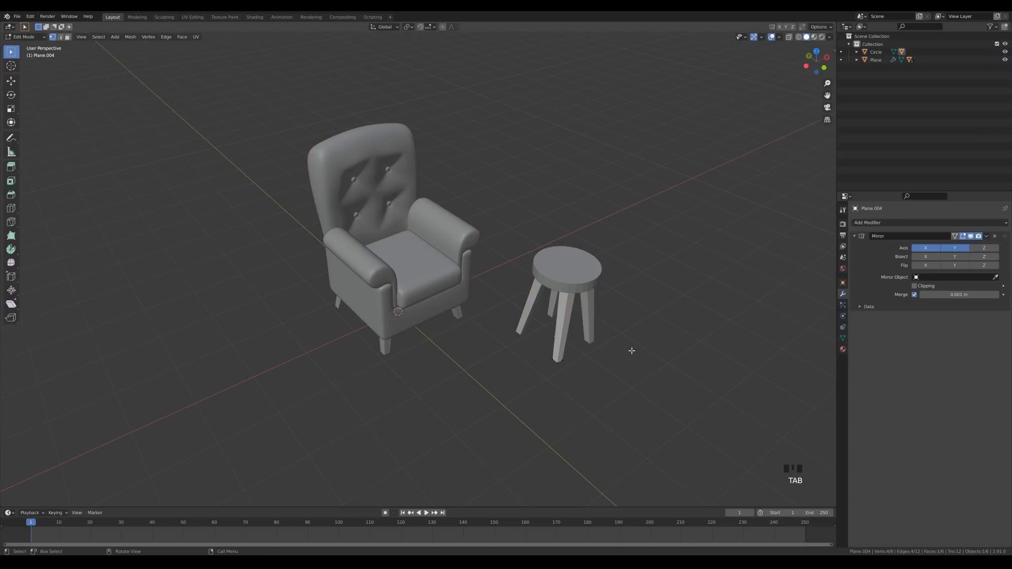
key("a")
key("s")
key("shift+z")
left_click(653, 360)
key("Tab")
Step: Move the stool's seat and legs together horizontally, a little closer to the armchair
left_click(580, 279)
left_click(586, 309, "shift")
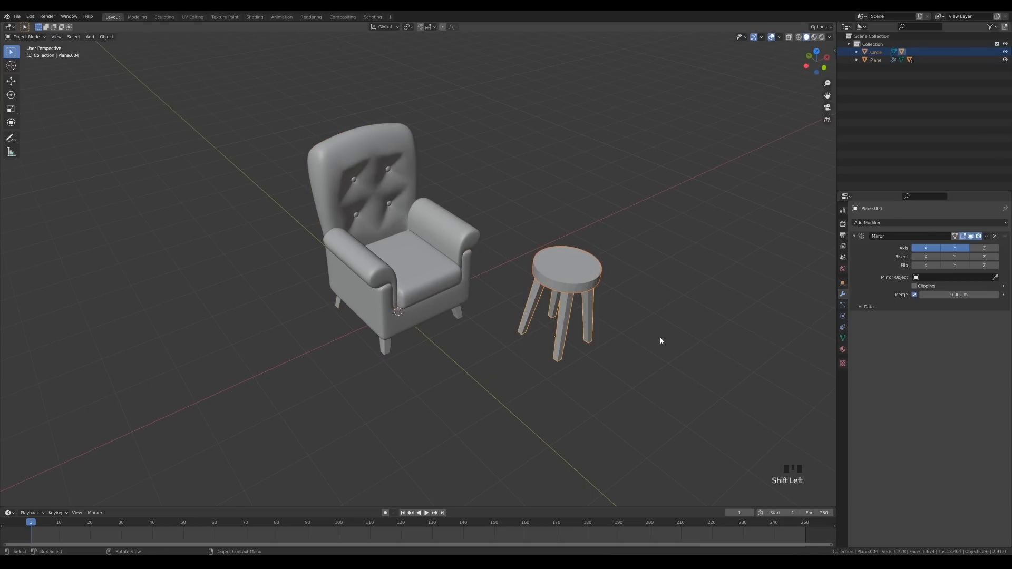
key("g")
key("shift+z")
left_click(634, 317)
middle_click_drag(666, 298, 675, 294)
left_click(668, 294)
left_click(548, 260)
left_click(459, 320, "shift")
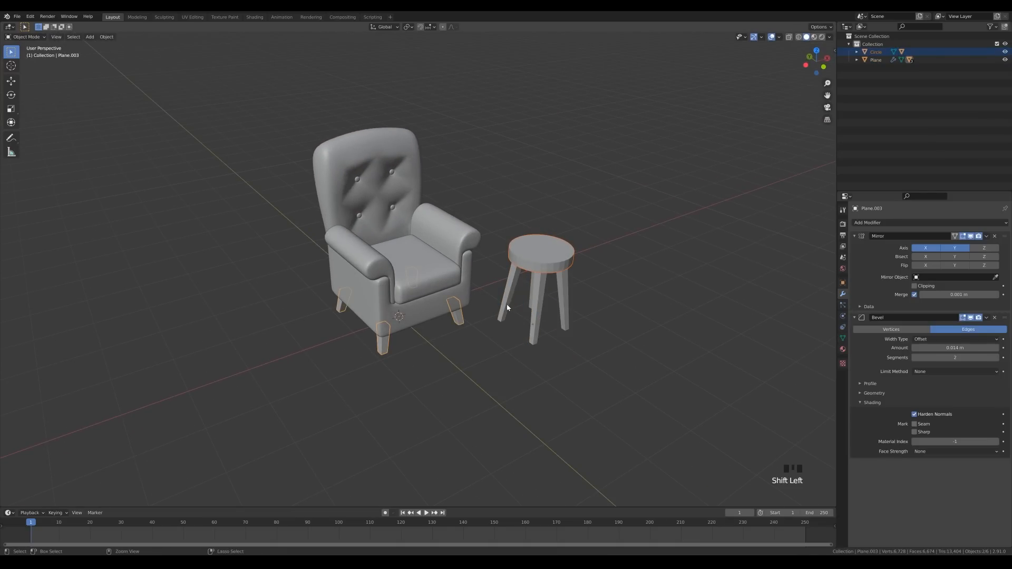
key("ctrl+l")
left_click(486, 361)
key("ctrl+z")
Step: Copy the armchair legs' modifiers to the stool's legs and enable Auto Smooth on the stool's legs
left_click(535, 335)
left_click(459, 321, "shift")
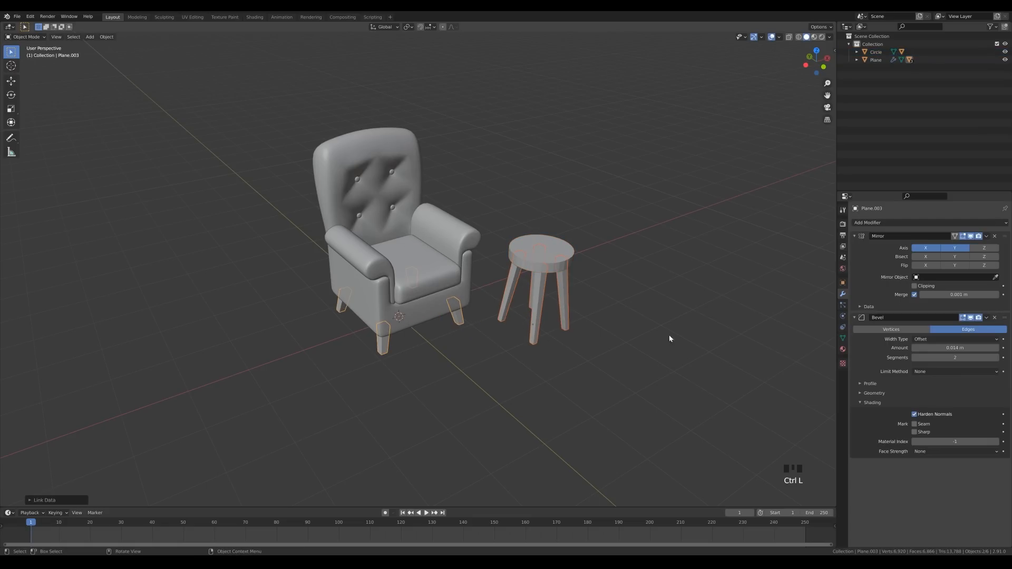
left_click(843, 338)
right_click(576, 321)
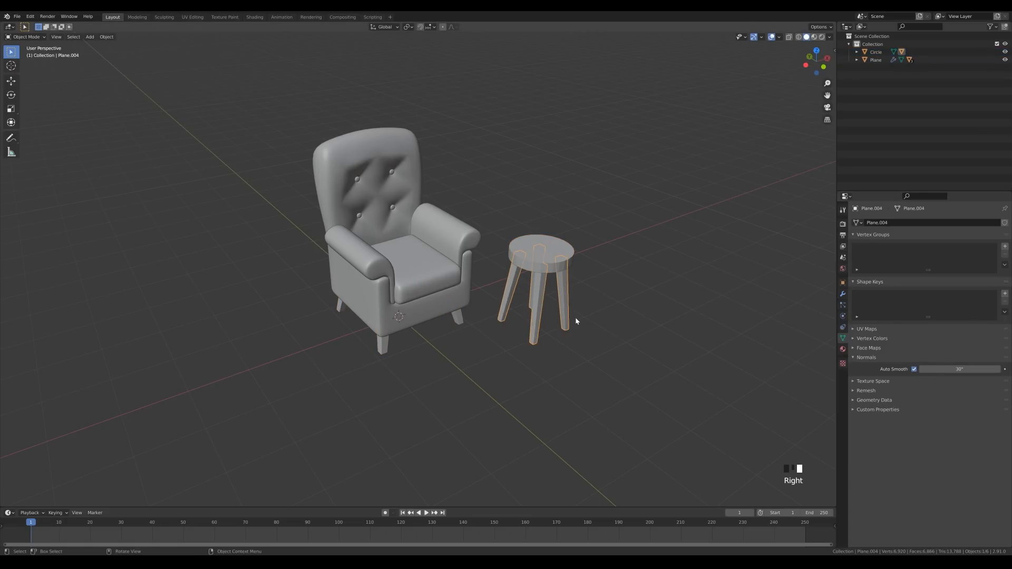
Step: Add a Bevel modifier to the stool's round seat and enable Auto Smooth on it
left_click(546, 255)
left_click(843, 293)
left_click(911, 223)
left_click(849, 251)
scroll(575, 210, "up", 3)
left_click(843, 338)
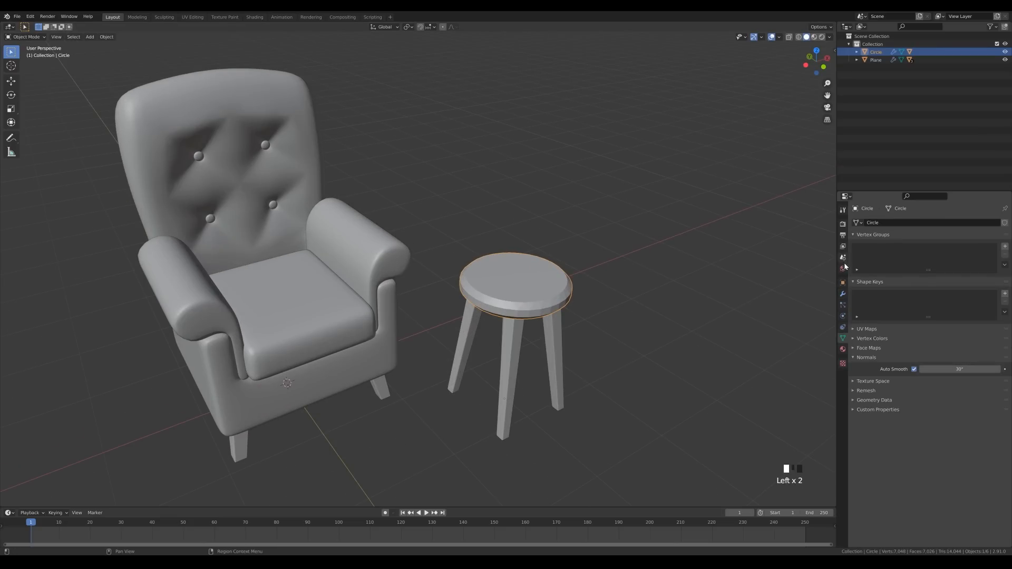
Step: Limit the round seat's Bevel modifier by Angle, set its amount to about 0.017 m, and save the file
left_click(843, 293)
right_click(571, 264)
left_click(572, 264)
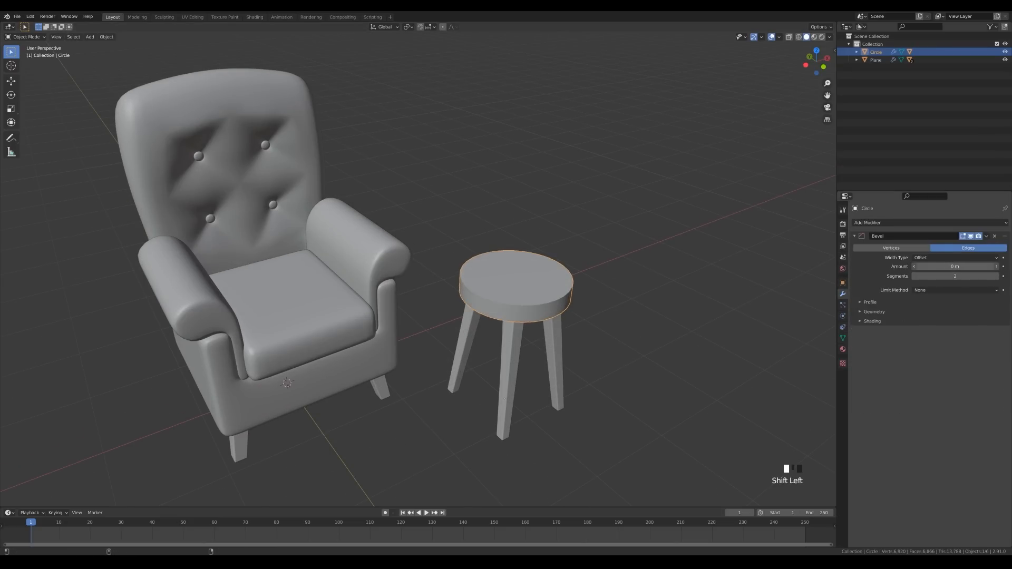
left_click(931, 290)
left_click(931, 299)
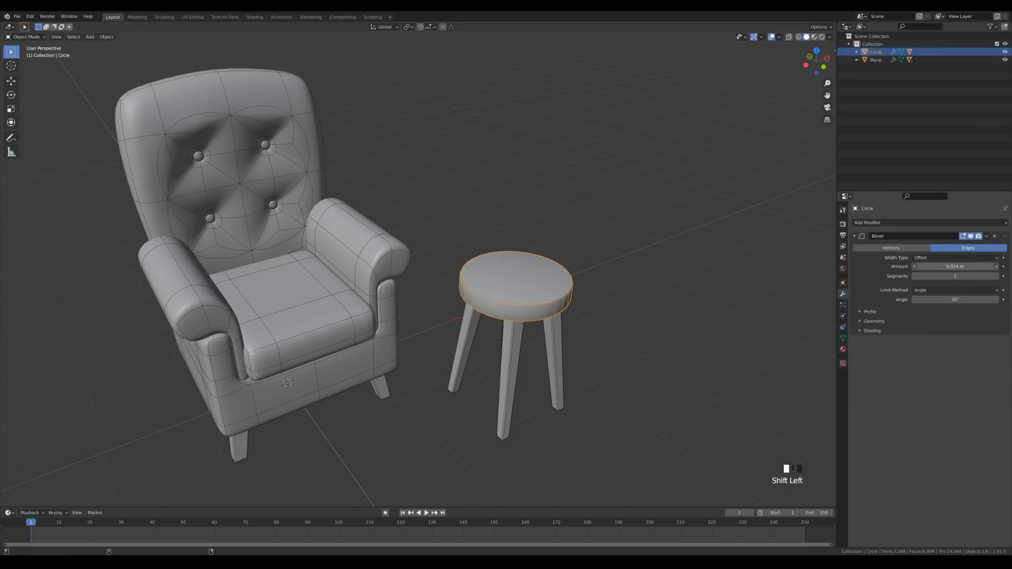
left_click_drag(955, 267, 957, 267, "shift")
scroll(544, 286, "down", 1)
key("ctrl+s")
scroll(548, 291, "down", 2)
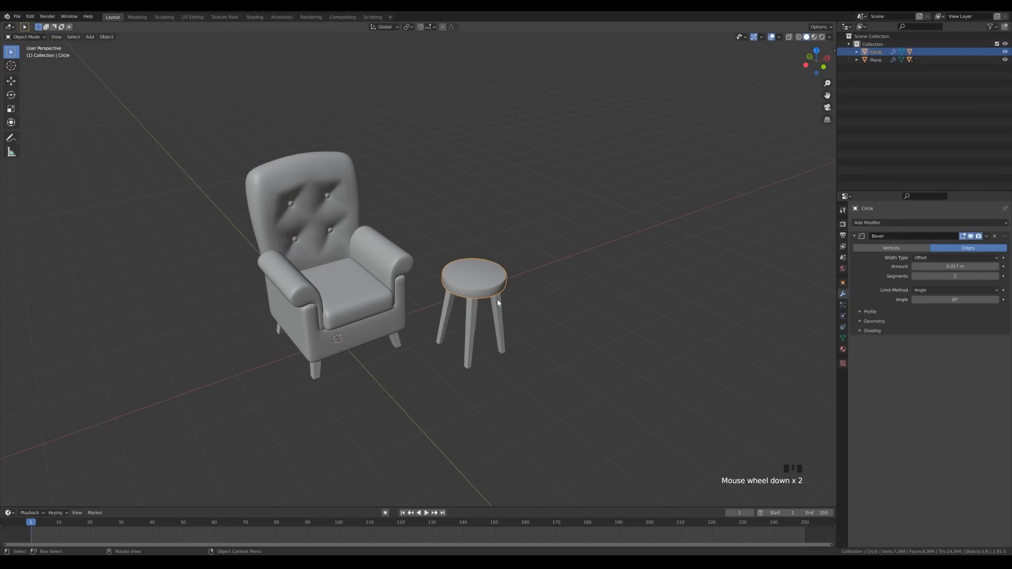
Step: Make the stool's seat slightly thinner by lowering its top face in Edit Mode
left_click(496, 303)
key("Tab")
key("Tab")
left_click(493, 281)
key("g")
left_click(525, 287)
key("Tab")
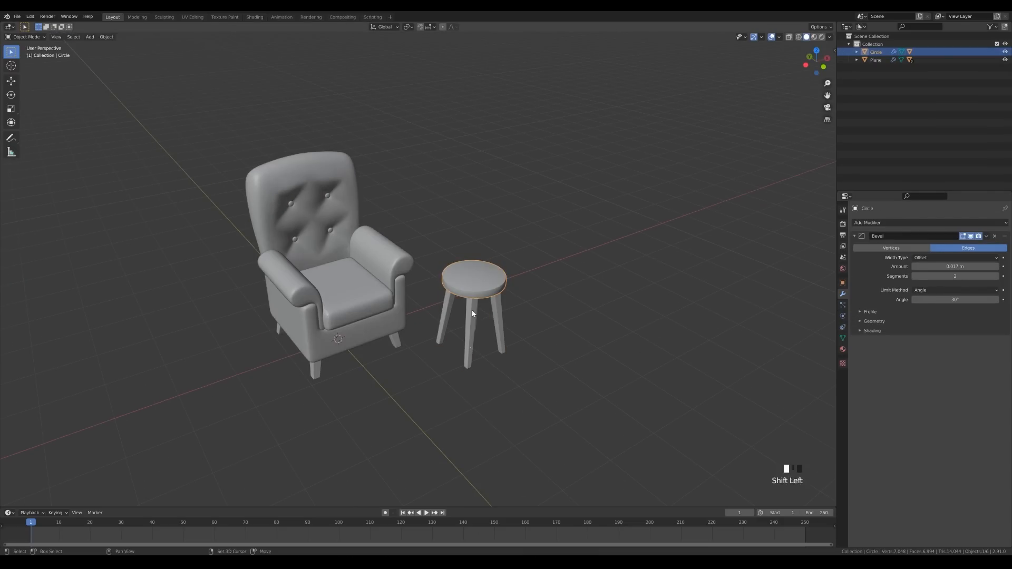
Step: Shorten the stool by lowering its seat and the tops of its legs along Z in Edit Mode
left_click(472, 312, "shift")
key("Tab")
key("KP_1")
key("Tab")
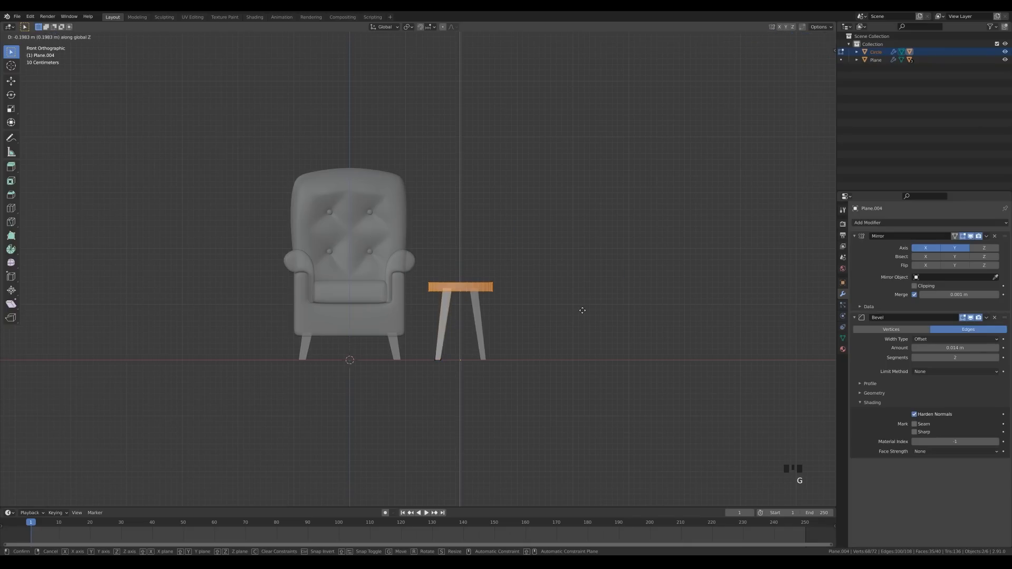
middle_click_drag(580, 310, 524, 223)
Step: Move the whole stool horizontally in the XY plane, keeping it beside the armchair
left_click(486, 288)
key("g")
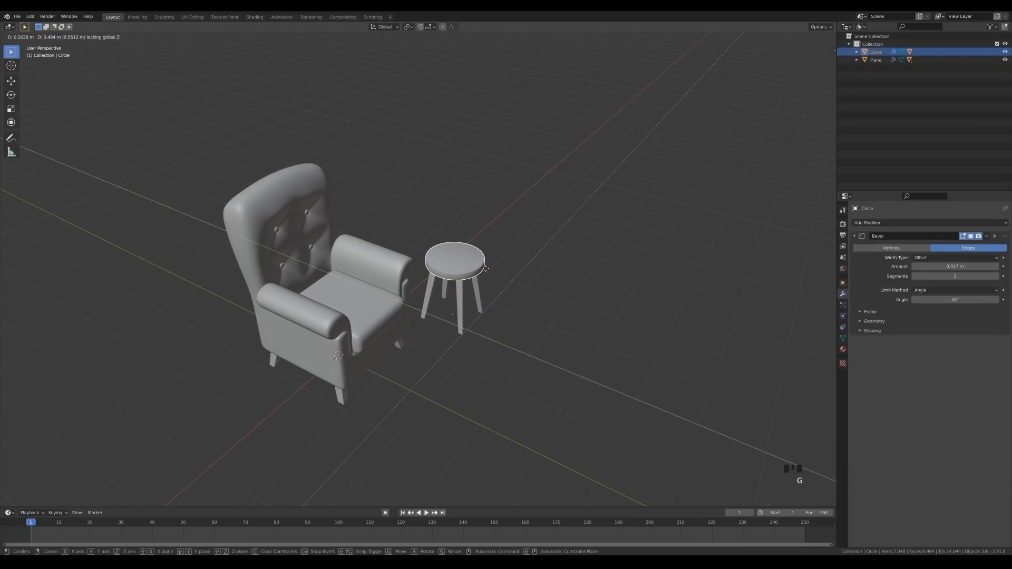
left_click(486, 270)
Step: Add a plane under the furniture and scale its mesh up into a large floor
middle_click_drag(527, 341, 438, 280, "shift")
key("shift+a")
left_click(475, 286)
key("ctrl+z")
key("shift+a")
left_click(500, 278)
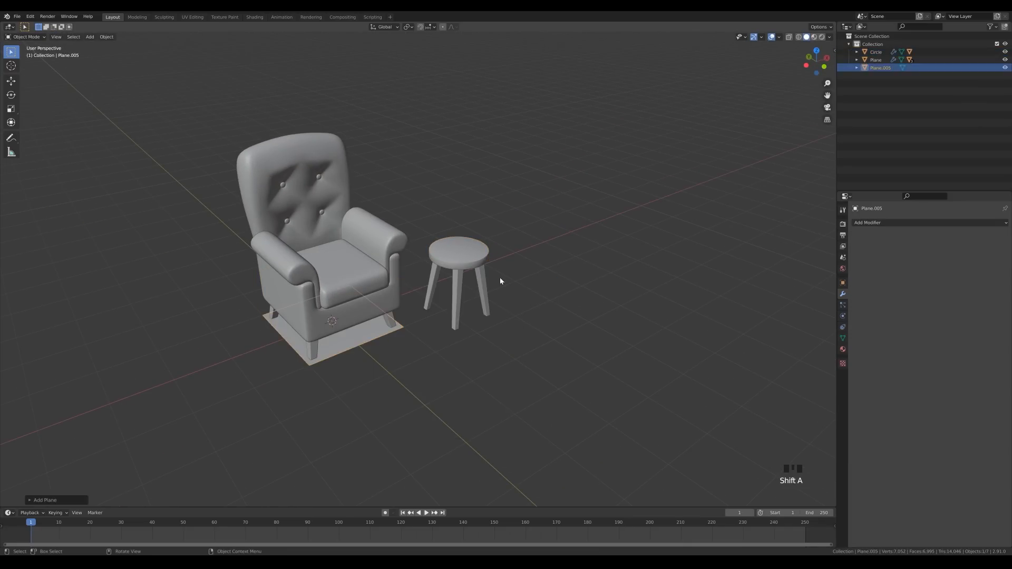
key("Tab")
key("s")
left_click(758, 328)
scroll(757, 328, "down", 5)
key("s")
left_click(509, 301)
Step: Extrude the floor's edge behind the armchair straight up along Z to form a back wall
left_click(299, 222)
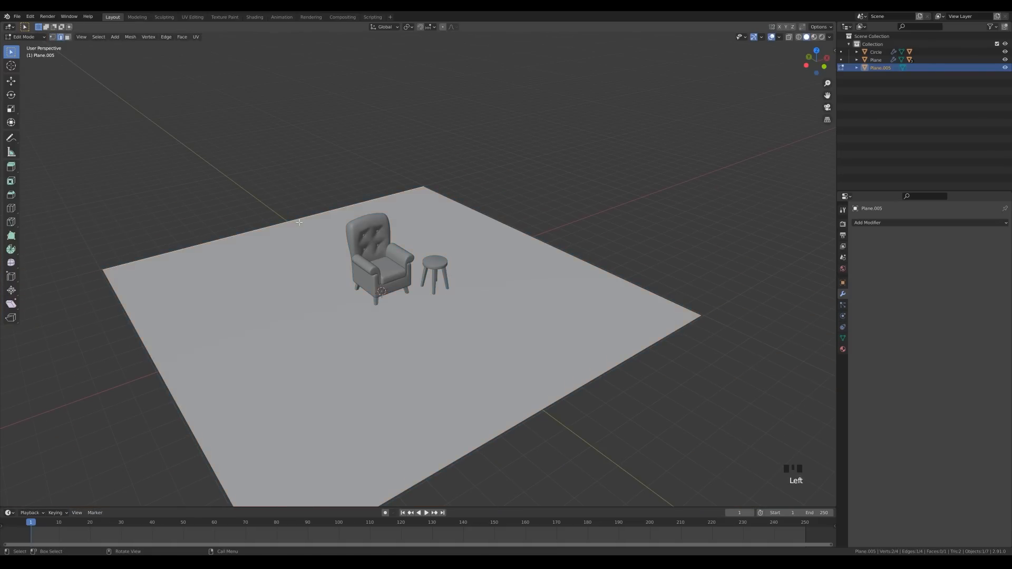
scroll(298, 223, "down", 3)
key("e")
key("z")
left_click(417, 231)
Step: Bevel the edge between floor and wall with several segments into a curved backdrop, and return to Object Mode
left_click(372, 224)
middle_click_drag(373, 224, 392, 240)
key("ctrl+b")
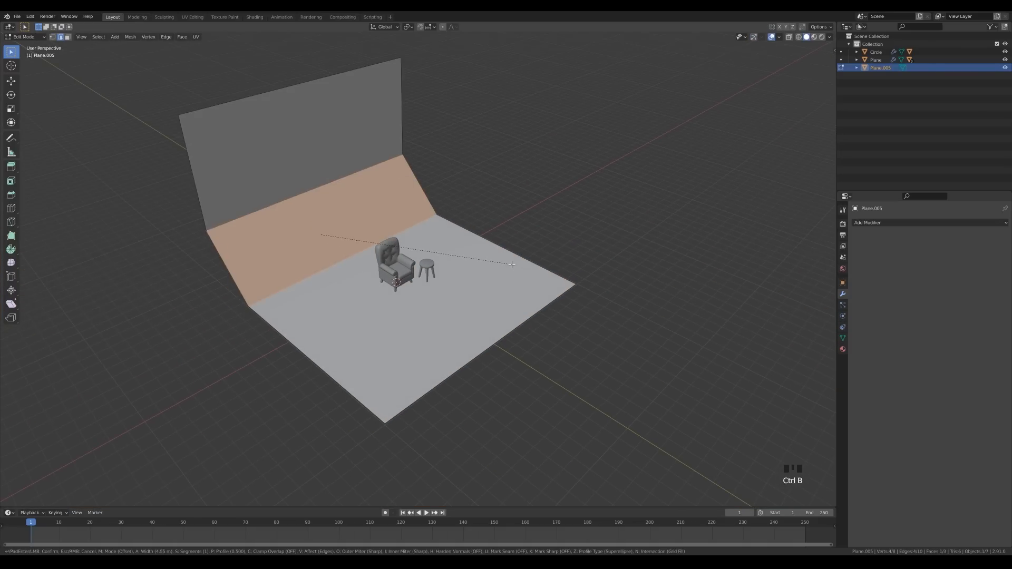
scroll(508, 264, "up", 7)
left_click(508, 264)
key("Tab")
Step: Add a camera, clear its rotation, and aim it straight at the armchair from the front
key("shift+a")
left_click(503, 306)
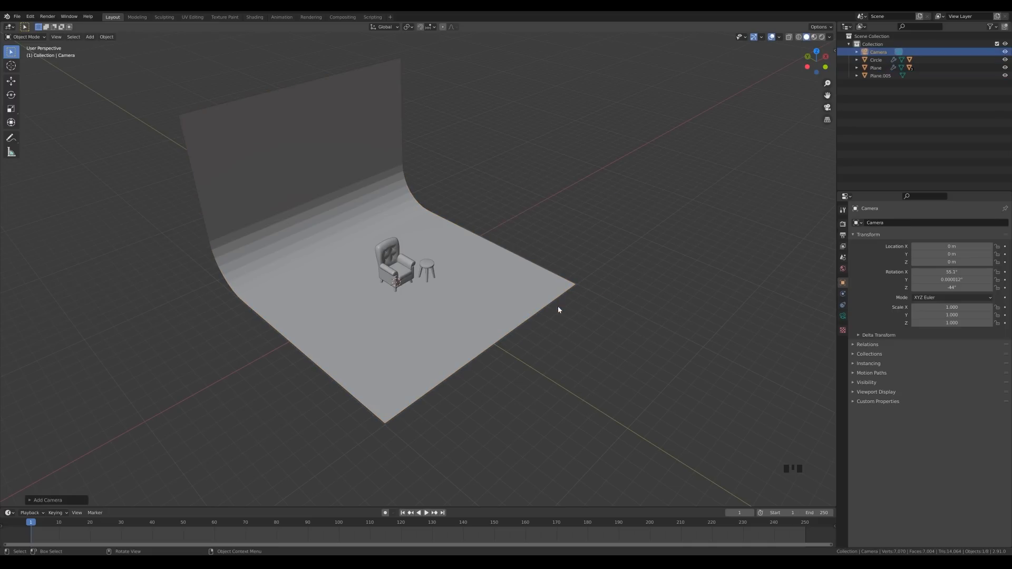
key("alt+r")
key("g")
key("g")
left_click(682, 228)
key("KP_0")
scroll(493, 355, "down", 3)
Step: Set the render output's vertical resolution to 1200 px
left_click(842, 316)
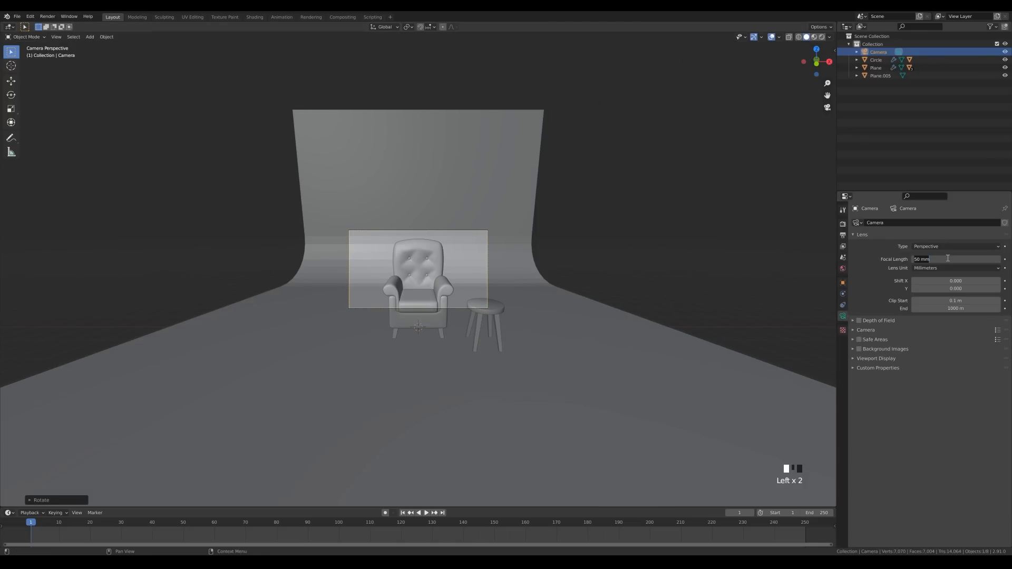
left_click(842, 235)
left_click(980, 232)
type("1200")
key("Return")
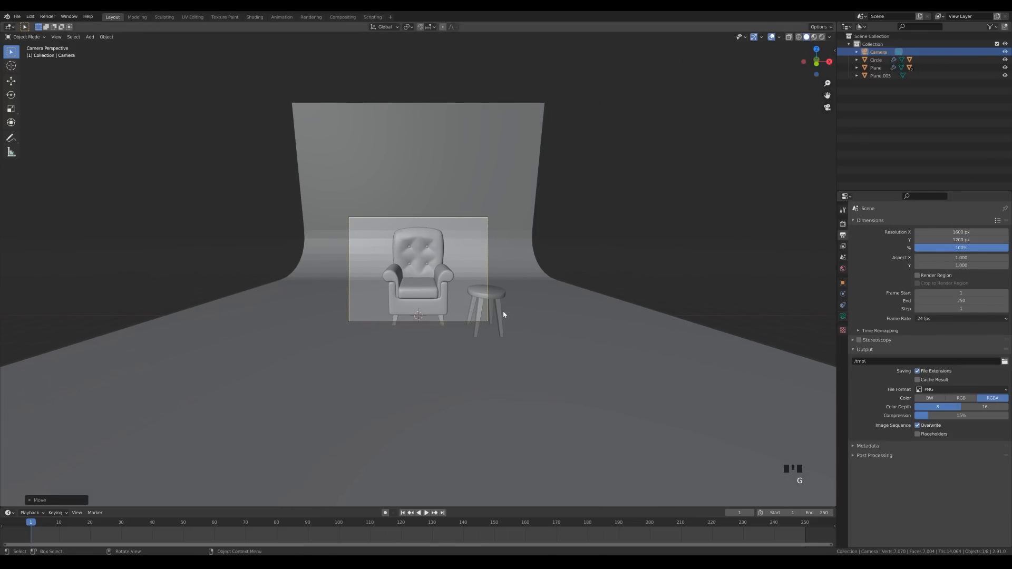
Step: Move the camera back so that the armchair and stool both fit in its frame
key("g")
key("g")
left_click(506, 327)
Step: Move the stool horizontally, closer to the armchair
left_click(463, 289)
key("g")
key("x")
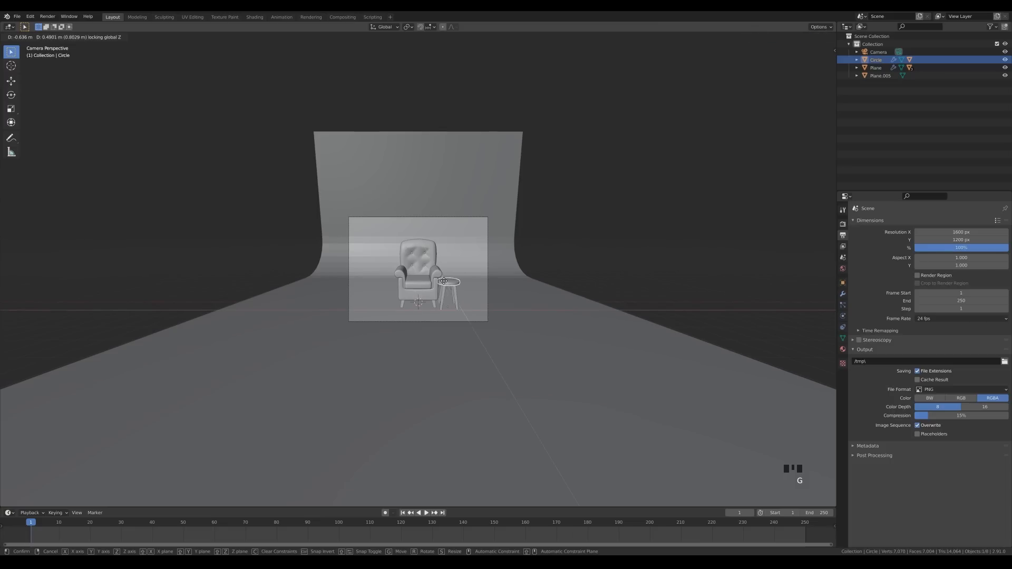
left_click(453, 291)
Step: Rotate the armchair about the Z axis so that it faces slightly toward the stool
left_click(419, 300)
key("r")
key("z")
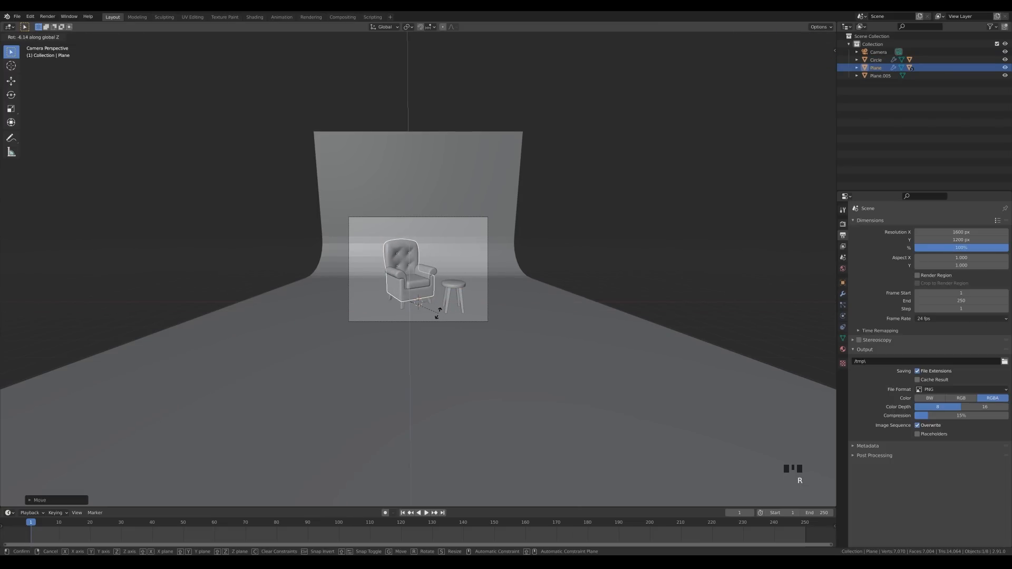
left_click(451, 311)
Step: Paste the potted plant into the scene, scale it down, and place it on the armchair's side opposite the stool
left_click(458, 286)
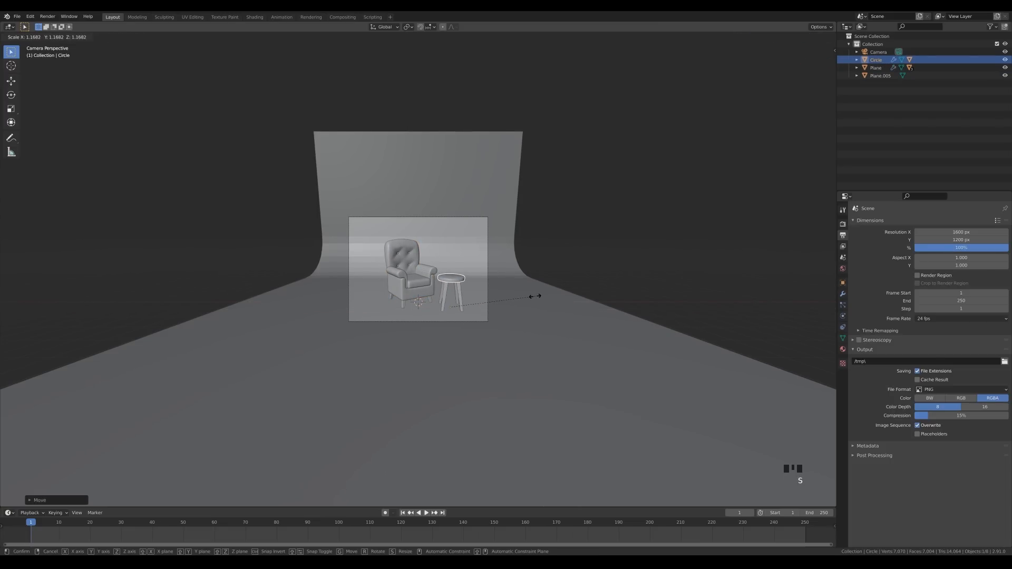
key("ctrl+v")
scroll(475, 191, "up", 1)
key("s")
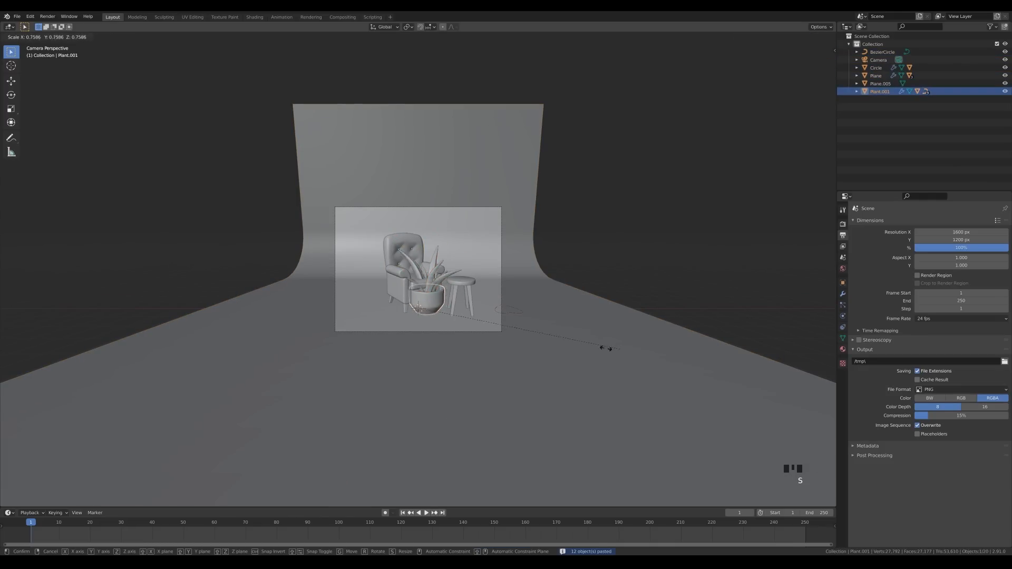
left_click(450, 358)
key("s")
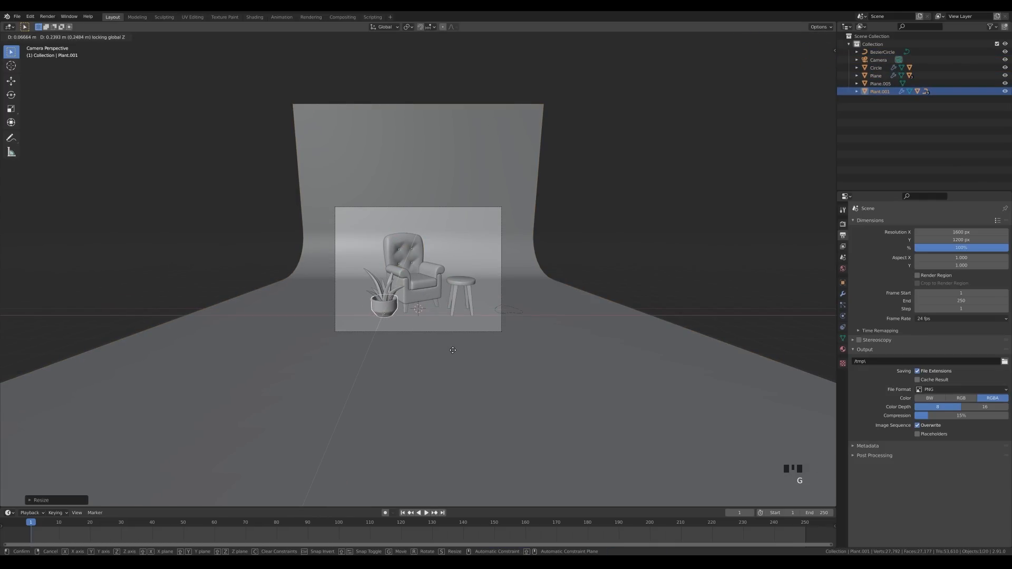
Step: Move the stool horizontally so that it stands partly in front of the armchair
left_click(467, 299)
key("g")
key("shift+z")
left_click(451, 305)
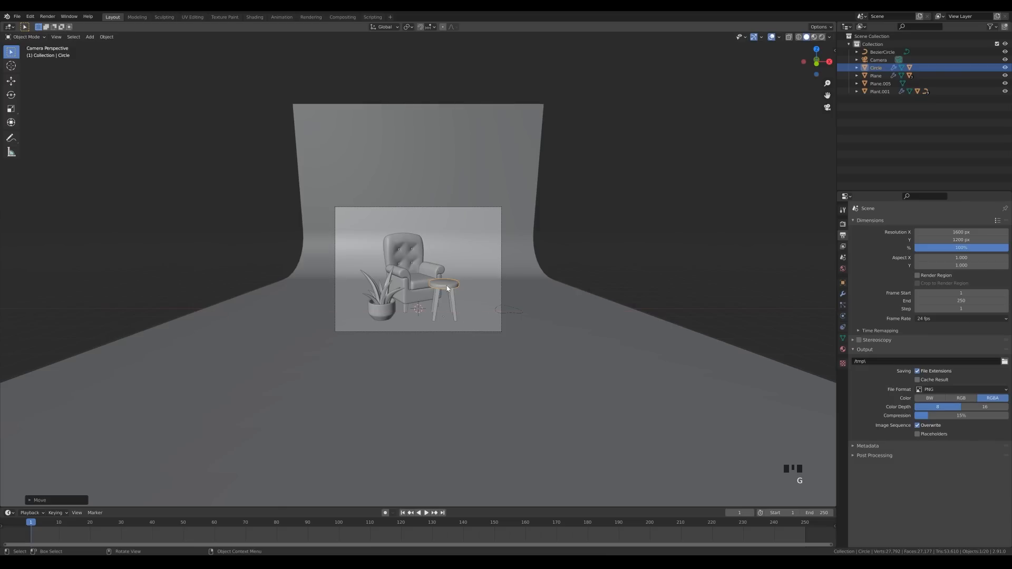
Step: Tilt the camera slightly downward and shift it along X to reframe the furniture and plant
left_click(502, 263)
left_click(502, 265)
left_click(502, 270)
key("period")
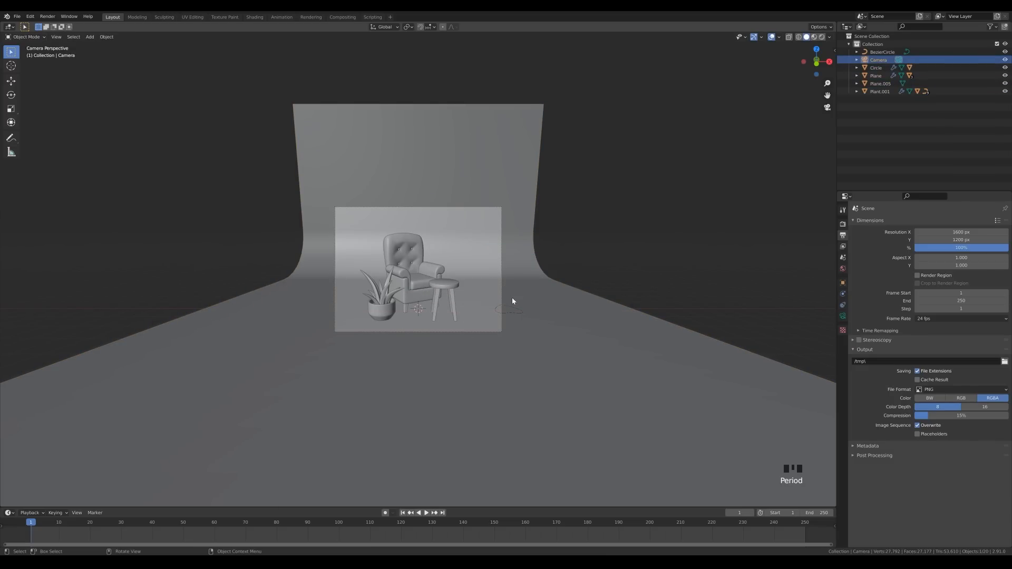
left_click(510, 276)
key("r")
middle_click(509, 274)
left_click(508, 269)
key("g")
middle_click(495, 267)
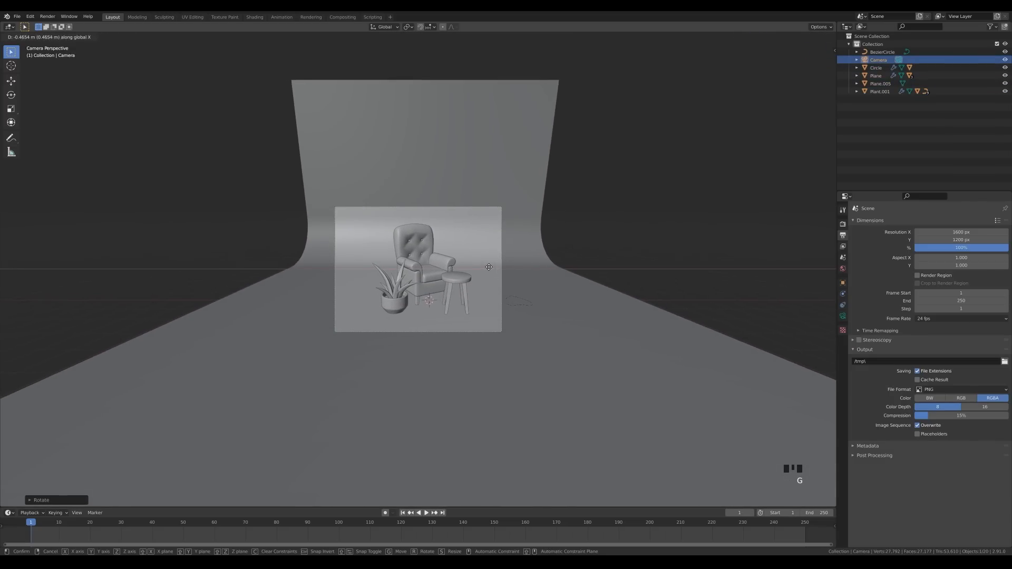
left_click(452, 284)
Step: Move the stool slightly in the XY plane within the camera's frame
left_click(451, 285)
key("g")
key("shift+z")
left_click(460, 277)
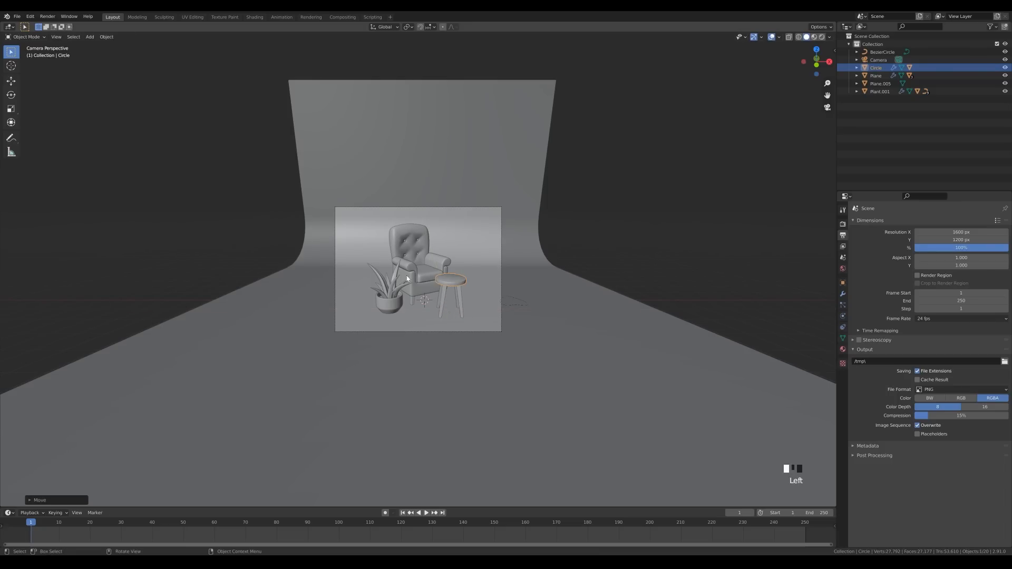
Step: Try a different rotation of the armchair about the Z axis
left_click(441, 262)
key("r")
key("z")
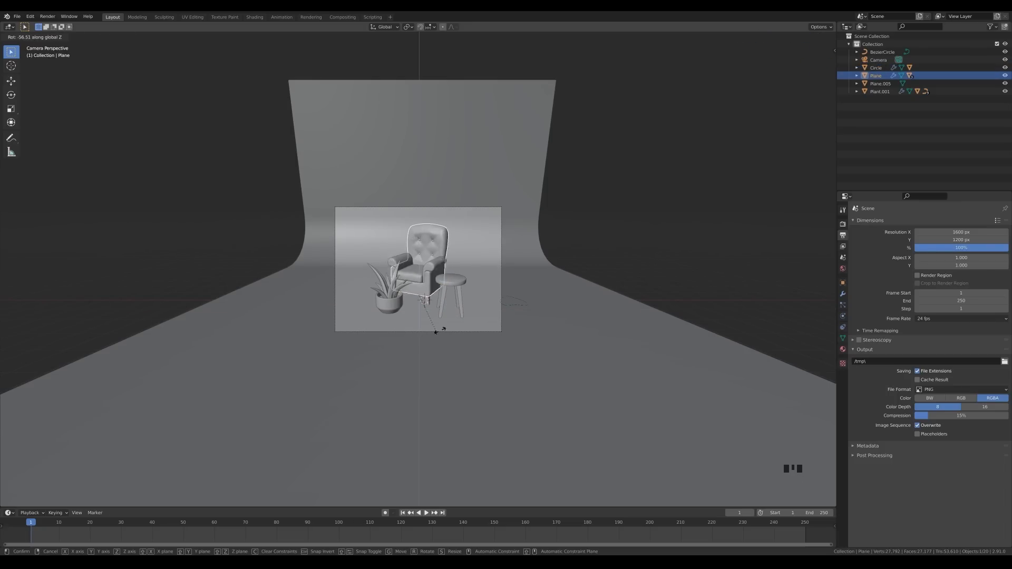
left_click(462, 299)
Step: Move the potted plant slightly in the XY plane beside the armchair
left_click(398, 308)
key("g")
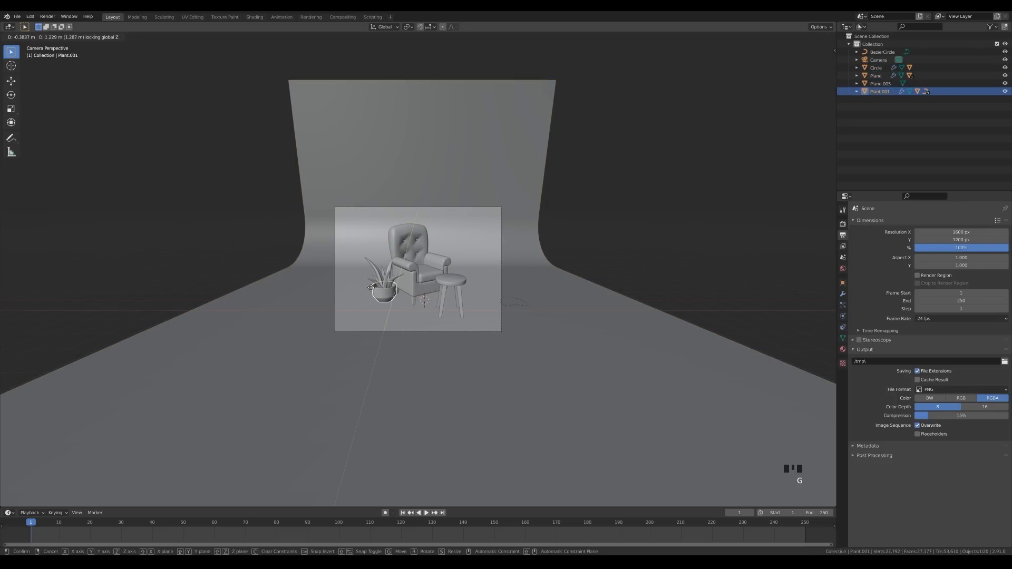
left_click(374, 299)
key("KP_0")
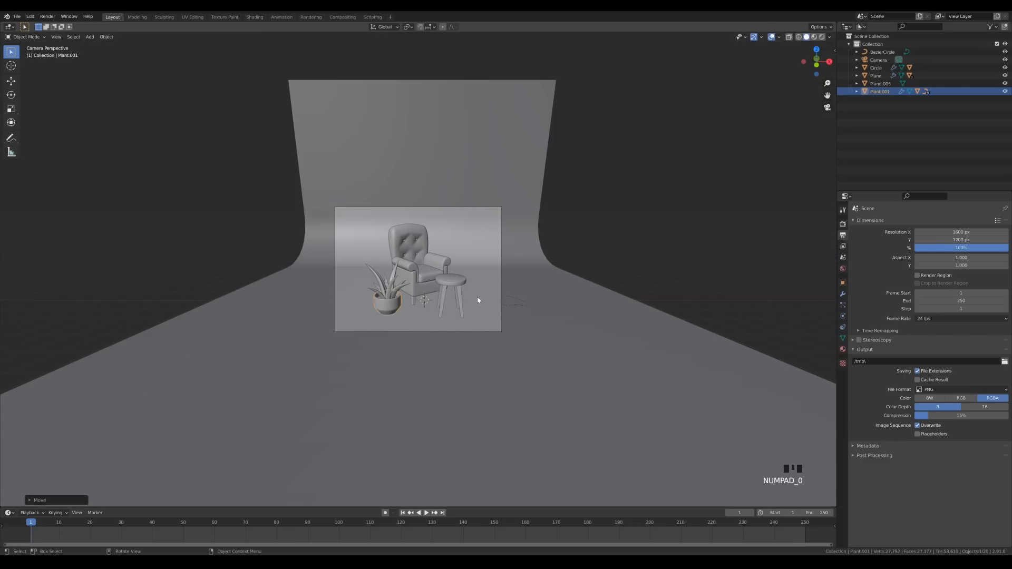
scroll(502, 309, "up", 3)
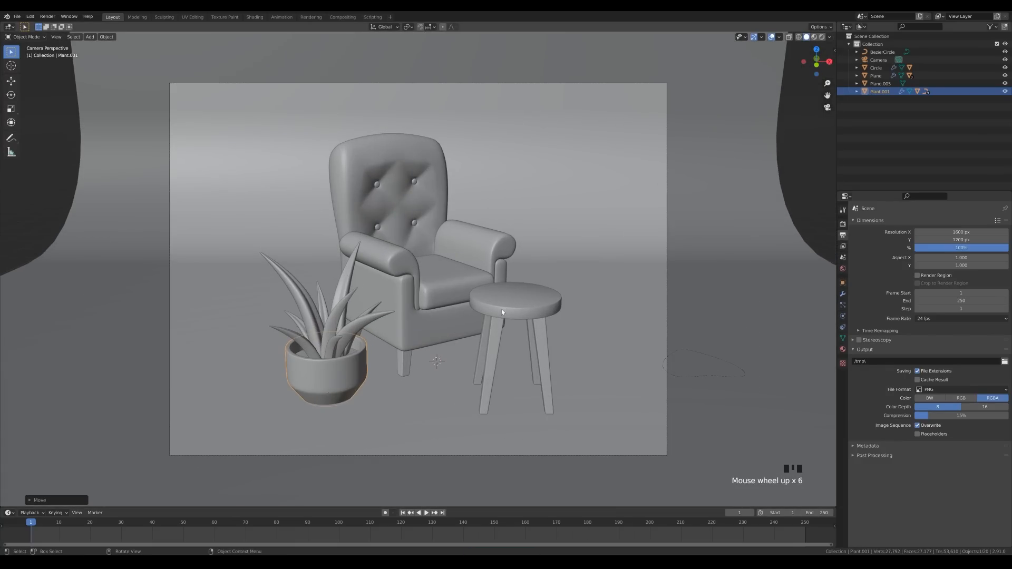
Step: Paste the teacup and the donut plate, and position them over the stool's seat in top view
key("ctrl+v")
key("g")
left_click(500, 306)
key("KP_7")
key("g")
left_click(550, 291)
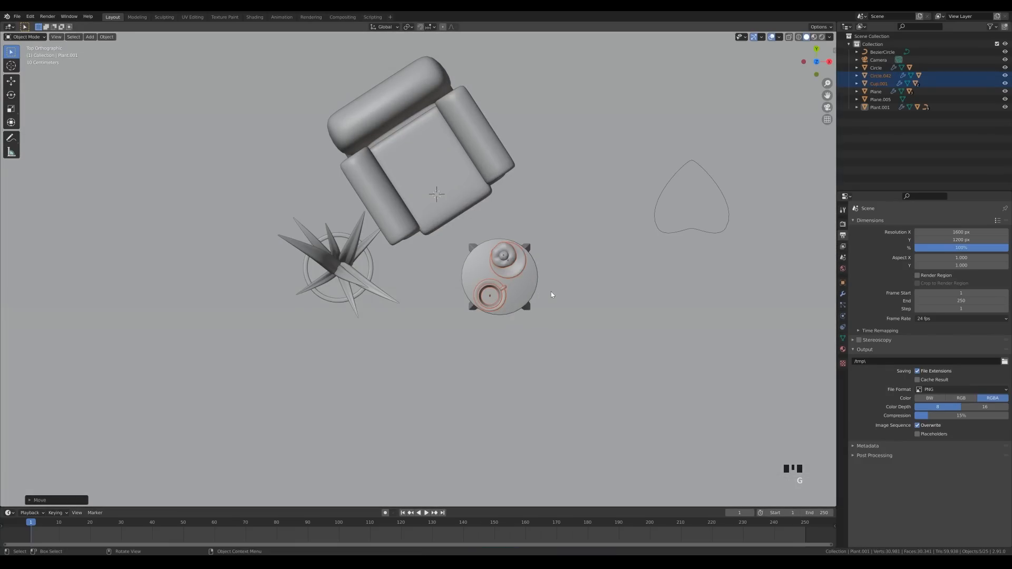
Step: Move the cup and donut plate together along Z to the height of the stool's seat in front view
key("KP_1")
scroll(659, 319, "up", 5)
key("g")
key("z")
left_click(694, 331)
Step: Adjust the donut plate's height so it rests on the stool's seat, and slide it away from the cup
left_click(669, 309)
key("g")
key("z")
left_click(667, 312)
key("KP_0")
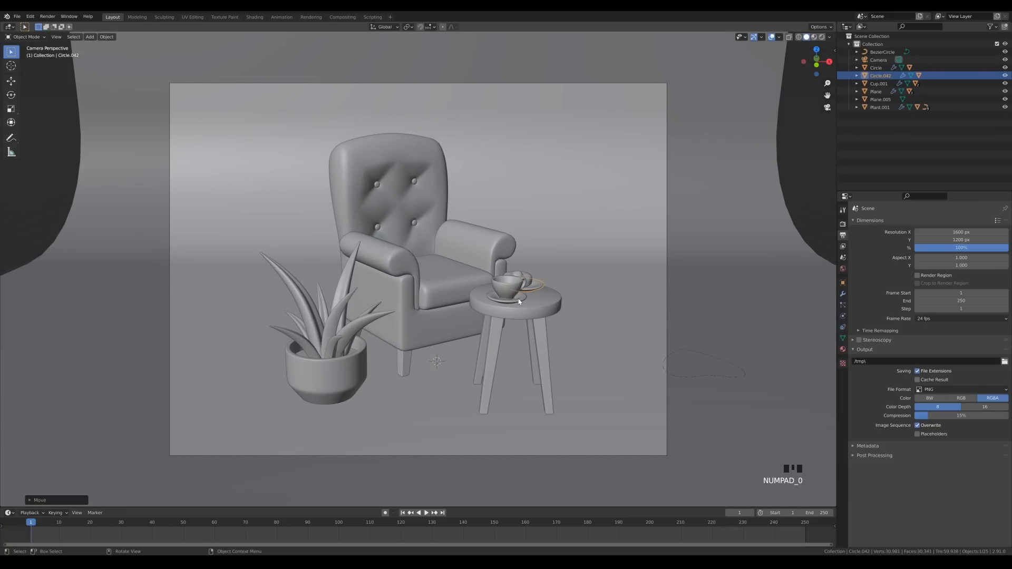
left_click(542, 286)
Step: Adjust the cup's height above the stool's seat and slide it horizontally away from the donut plate
left_click(510, 288)
key("g")
key("z")
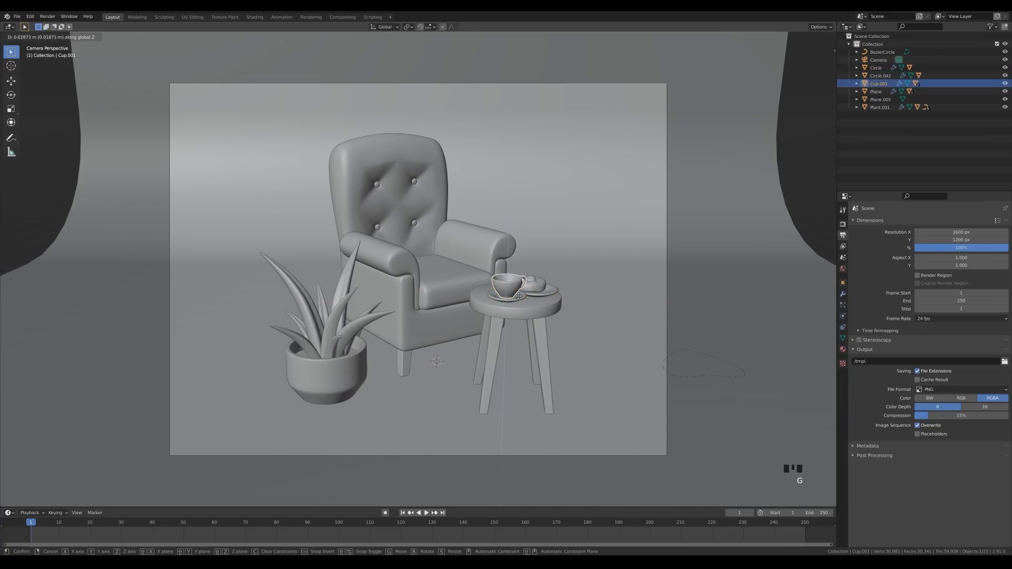
key("g")
key("shift+z")
left_click(504, 298)
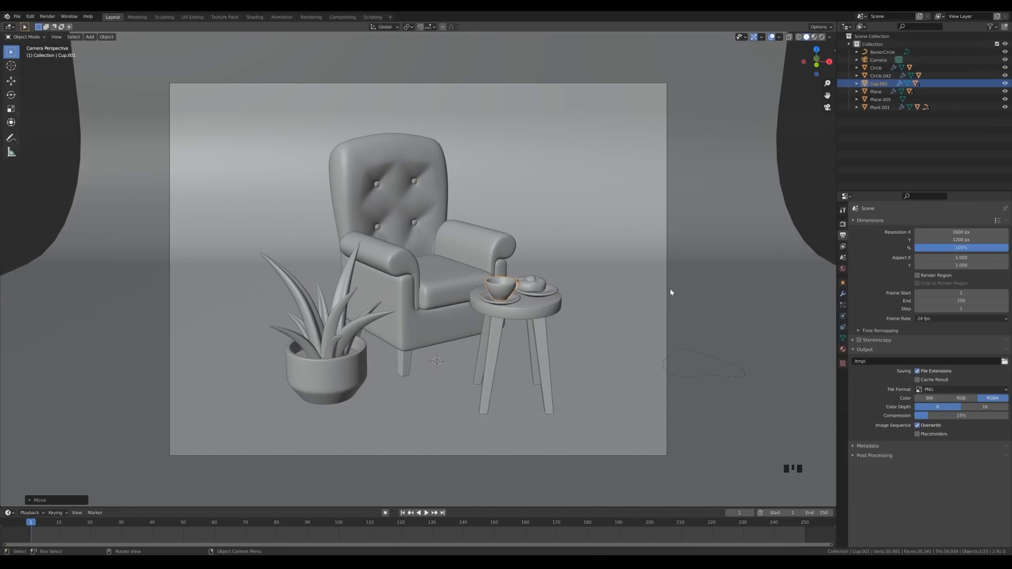
Step: Shift the camera slightly along X to center the arrangement in the frame
left_click(668, 289)
scroll(706, 205, "down", 4)
key("g")
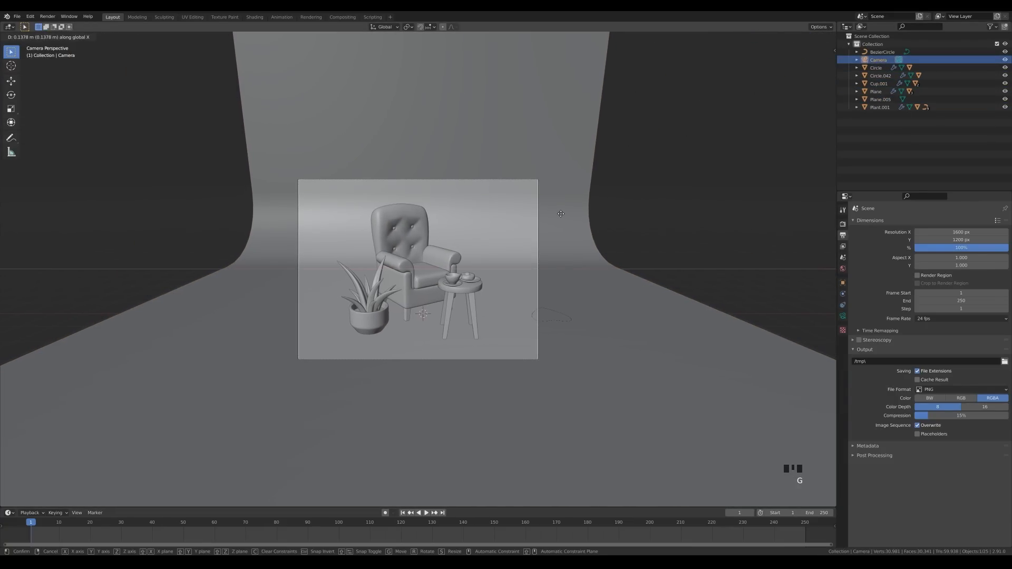
left_click(561, 217)
Step: Switch to Material Preview shading and create a material named Sofa on the armchair's body
left_click(814, 37)
scroll(401, 324, "up", 4)
left_click(402, 325)
left_click(842, 349)
left_click(939, 256)
double_click(885, 224)
type("Sofa")
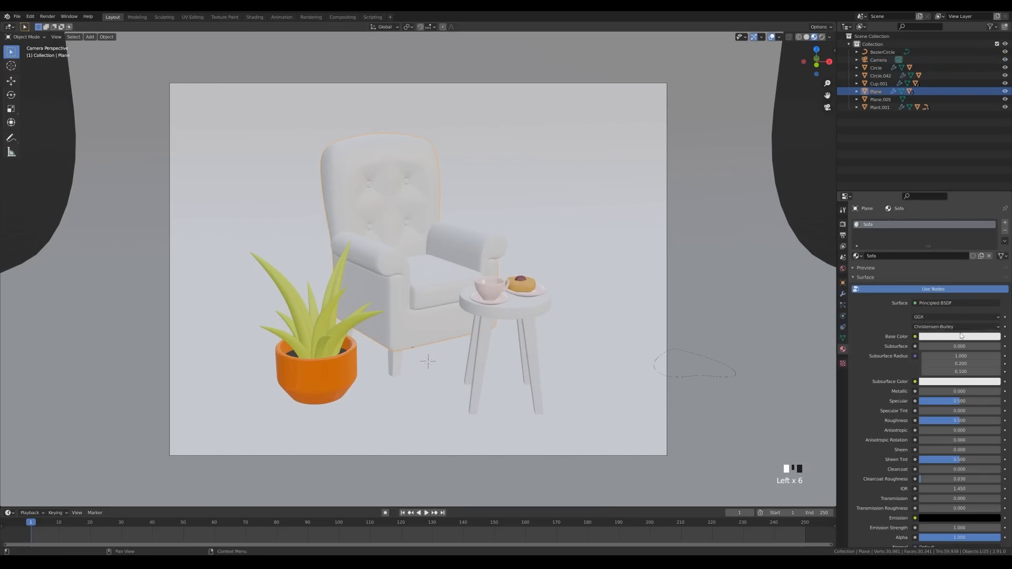
Step: Give the Sofa material red base and subsurface colors and a Roughness of 1.000
left_click(961, 337)
left_click(963, 271)
left_click_drag(960, 420, 984, 421)
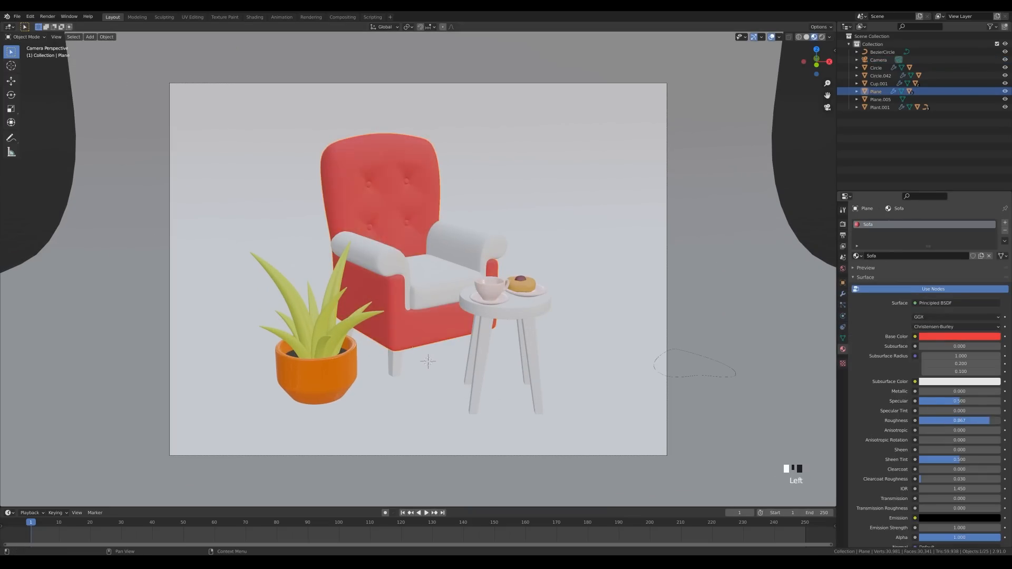
Step: Assign the Sofa material to the armrests and the seat cushion, and set its Subsurface to 0.100
left_click(474, 248)
left_click(858, 256)
left_click(879, 322)
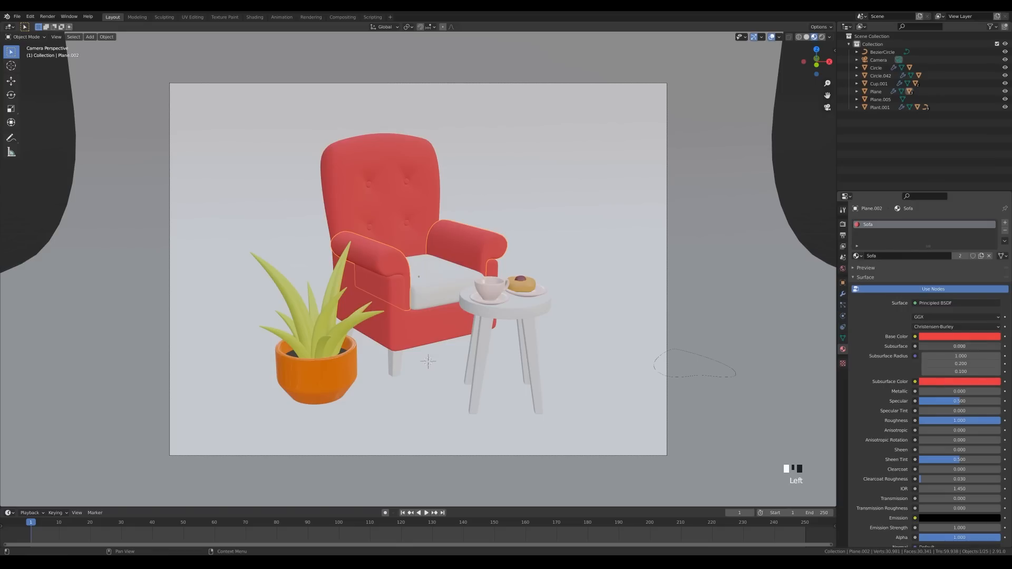
left_click(444, 280)
left_click(858, 256)
left_click(878, 313)
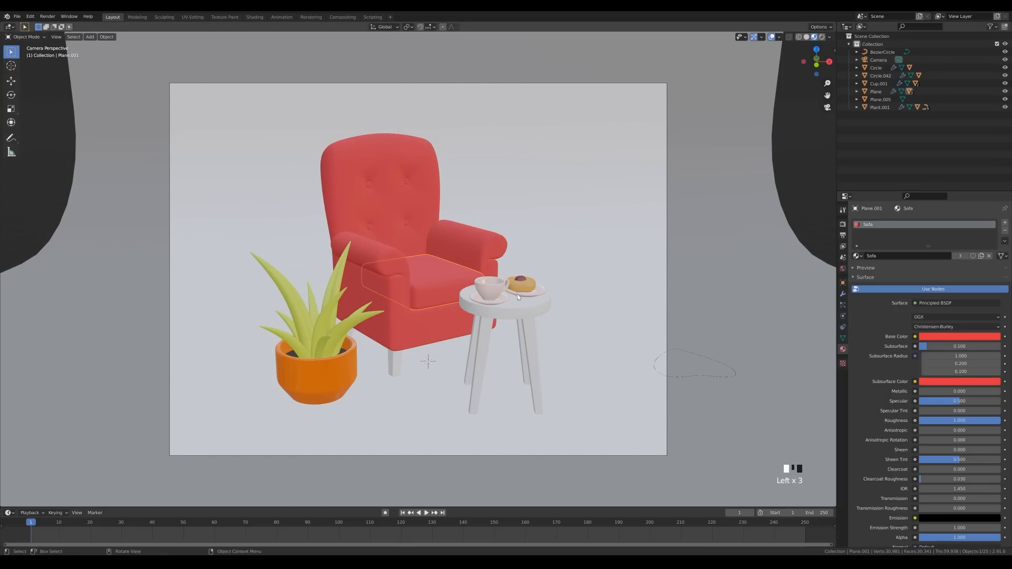
Step: Create a material named Wood with a light orange base color and assign it to the stool's top and legs and the armchair's legs
left_click(495, 313)
left_click(868, 256)
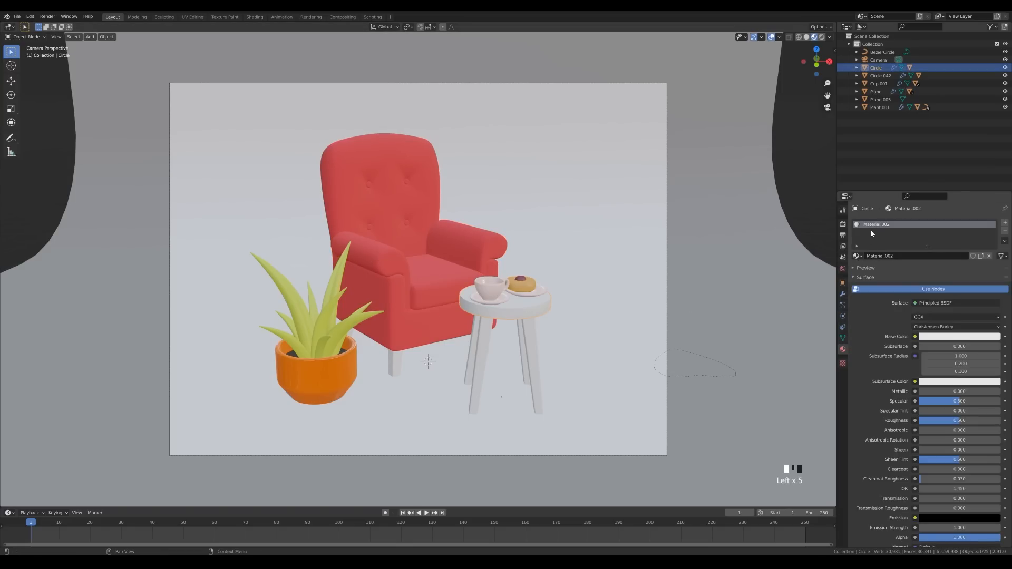
left_click(951, 337)
left_click(951, 264)
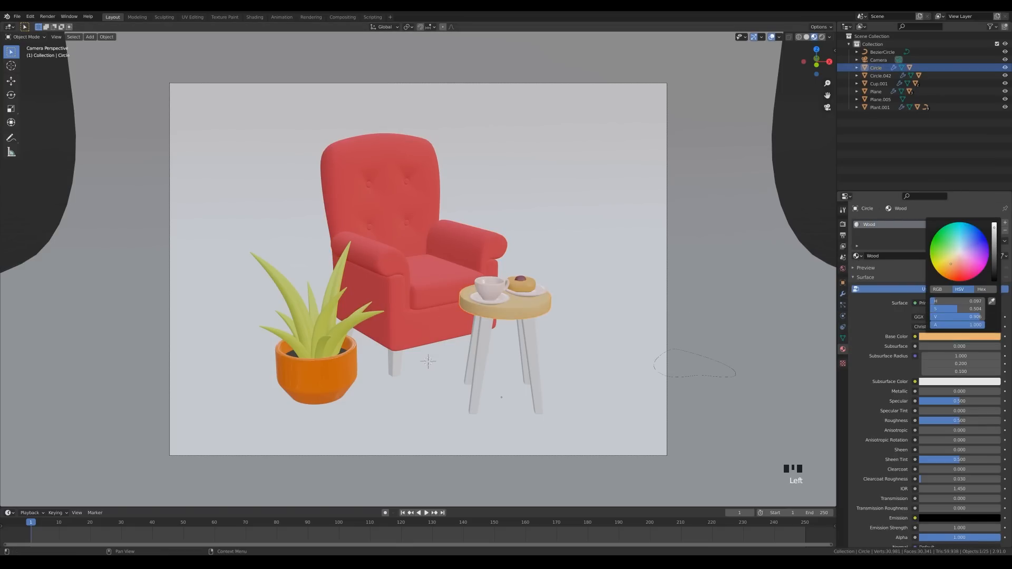
left_click(495, 347)
left_click(856, 255)
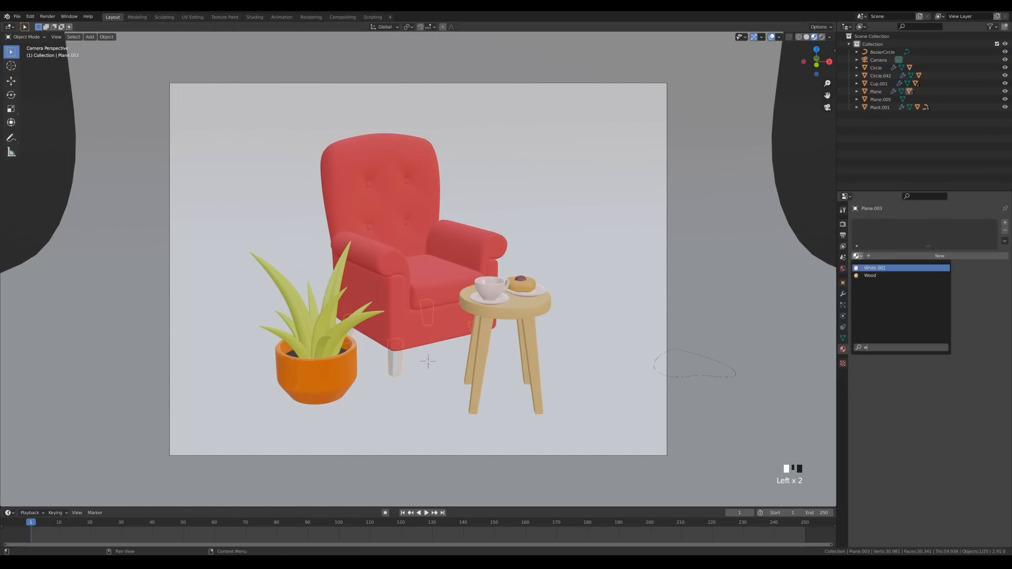
Step: Change the base color of the plant pot's material to a soft light orange
left_click(943, 337)
left_click(973, 248)
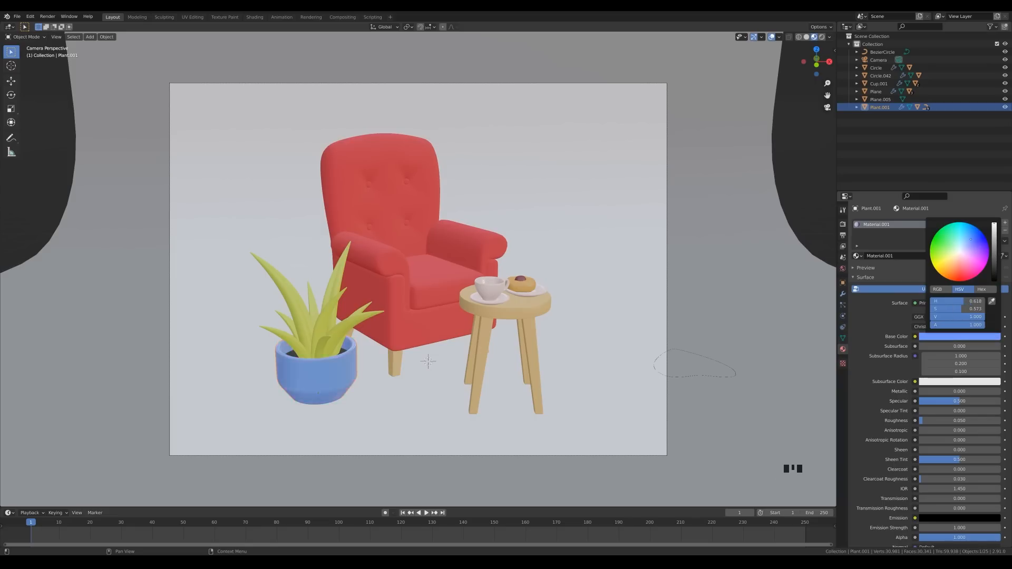
left_click_drag(970, 239, 949, 269)
Step: Create a material named Bg on the backdrop, give it a saturated sky-blue base color, and save the file
left_click(759, 285)
left_click(924, 257)
double_click(894, 224)
type("Bg")
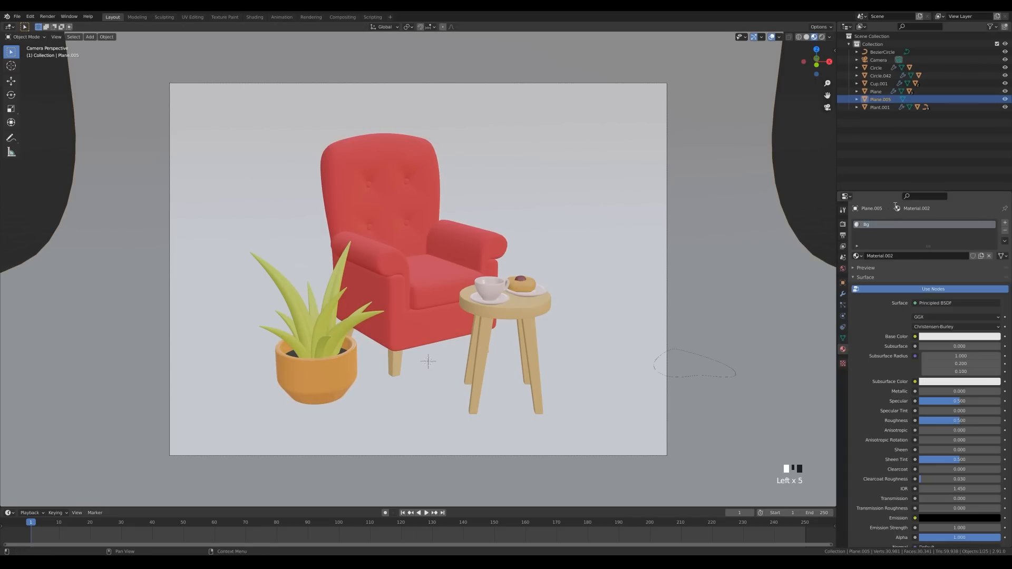
key("Return")
left_click(958, 337)
left_click_drag(971, 240, 966, 228)
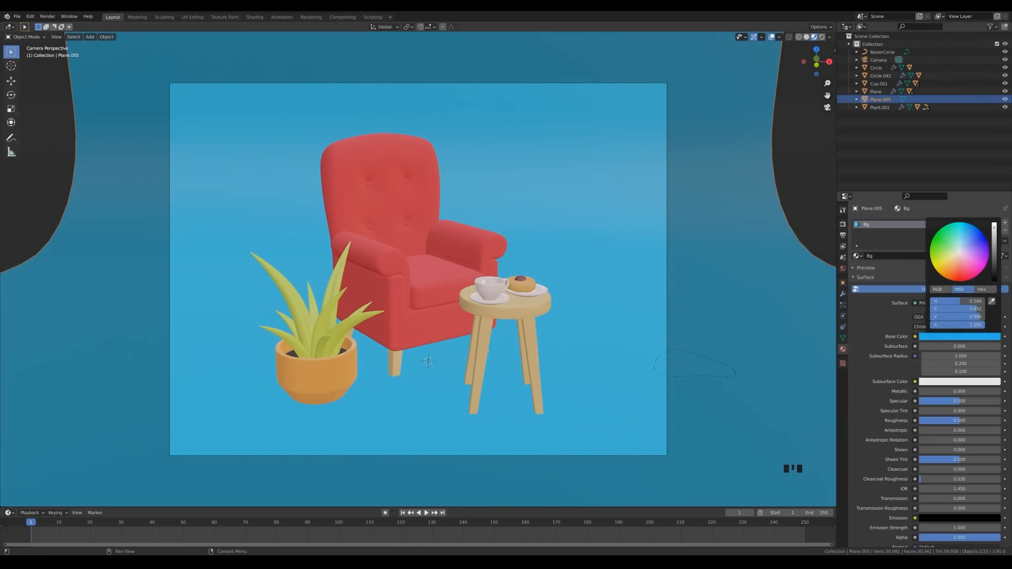
key("ctrl+s")
Step: Add an area light and move it up along Z above the armchair
scroll(627, 194, "down", 2)
key("shift+a")
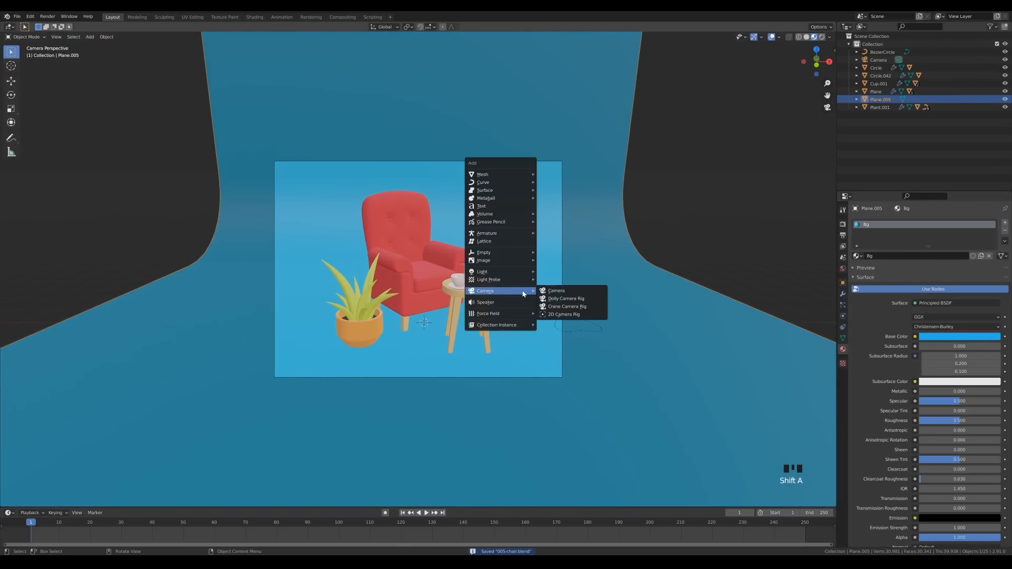
mouse_move(510, 272)
left_click(553, 299)
key("g")
key("z")
left_click(553, 87)
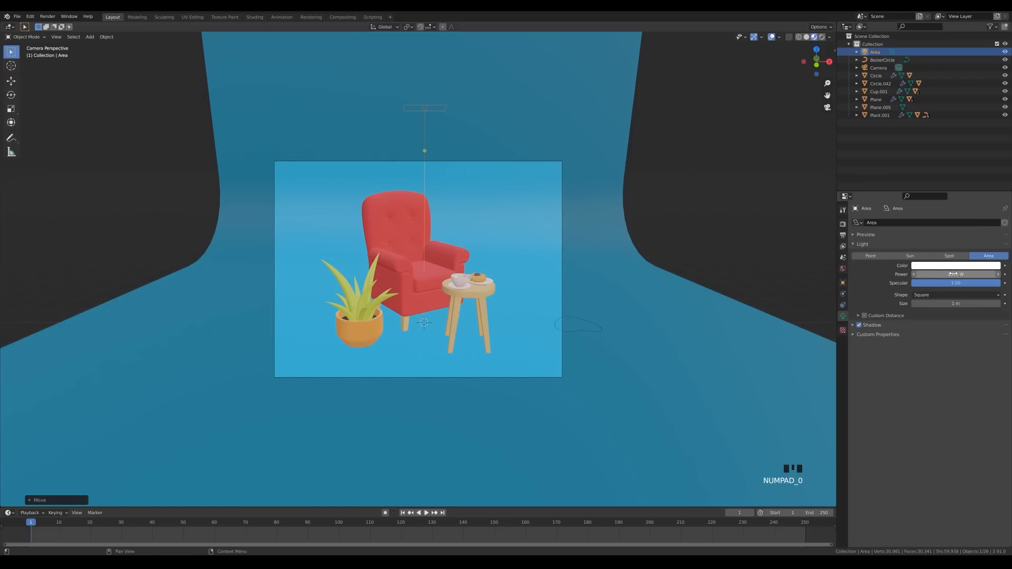
Step: Set the area light's Power to 1500 W and Size to 3.35 m, and raise it higher along Z
key("g")
key("z")
left_click(745, 81)
scroll(737, 87, "down", 3)
left_click_drag(431, 145, 453, 147)
scroll(614, 189, "up", 3)
Step: Light the preview with Scene Lights and Scene World, and enable Eevee's Ambient Occlusion, Bloom and Screen Space Reflections
left_click(829, 37)
left_click(786, 76)
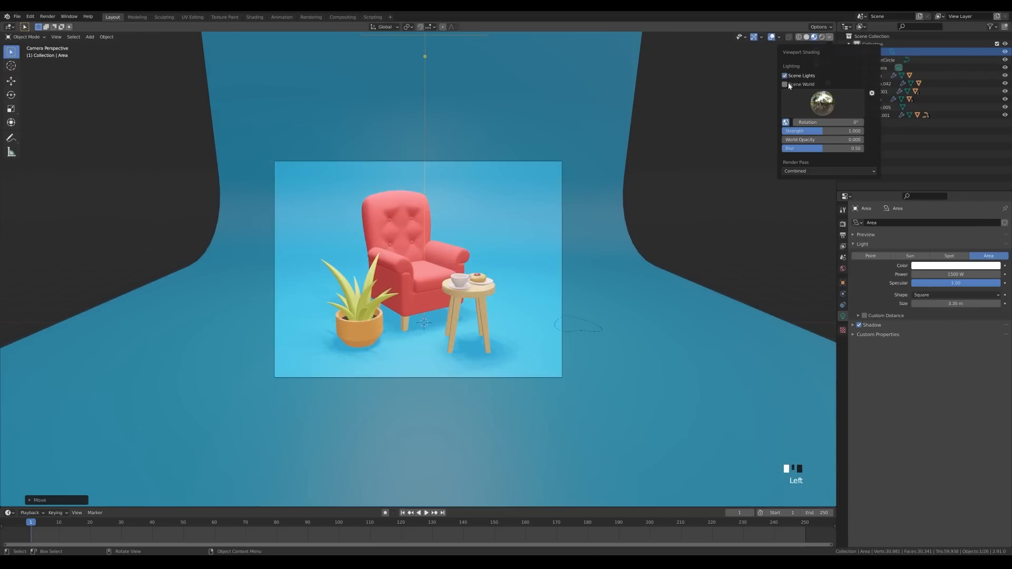
left_click(784, 85)
left_click(843, 223)
left_click(859, 276)
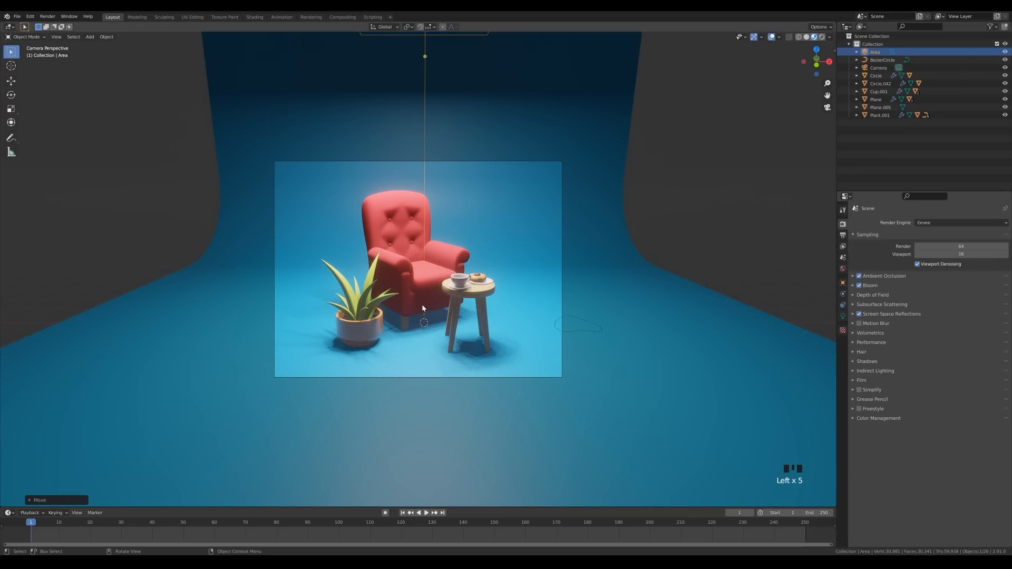
Step: Parent the cup and donut to the stool, and shift the stool slightly across the floor with Z locked
left_click(482, 297)
scroll(483, 285, "up", 3)
left_click(510, 297)
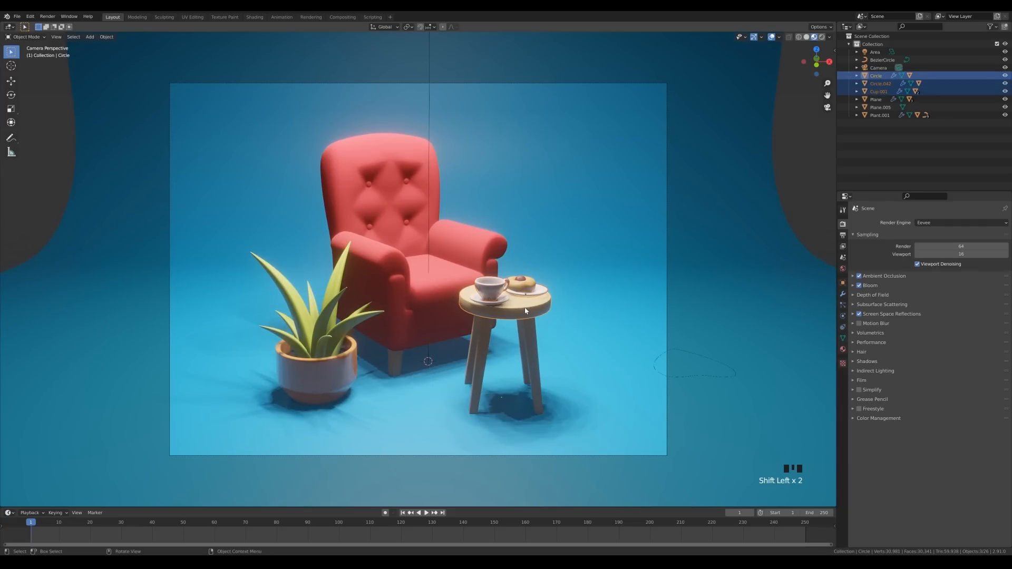
right_click(525, 311)
left_click(522, 311)
key("g")
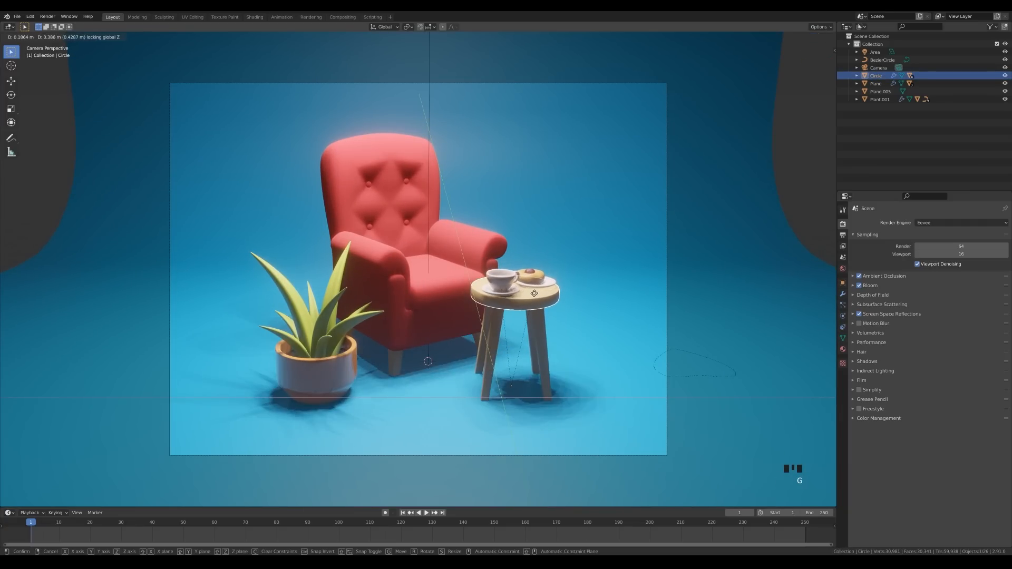
left_click(534, 294)
Step: Scale up the potted plant slightly
left_click(317, 367)
key("s")
left_click(626, 339)
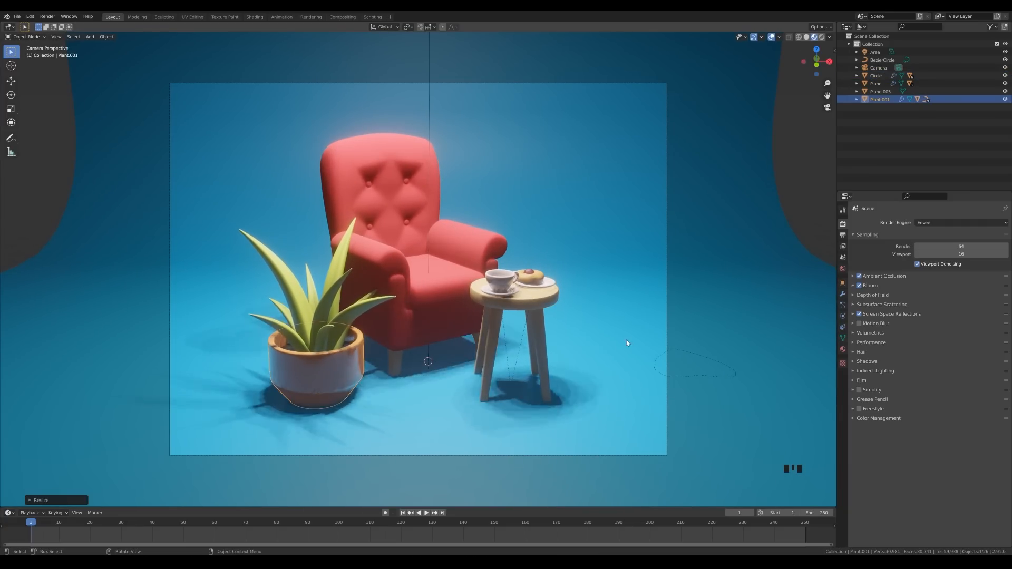
Step: Reframe the camera by shifting it and moving it along its local Z axis, and save the file
left_click(667, 332)
scroll(523, 289, "down", 2)
key("g")
left_click(523, 309)
key("g")
key("g")
middle_click(524, 313)
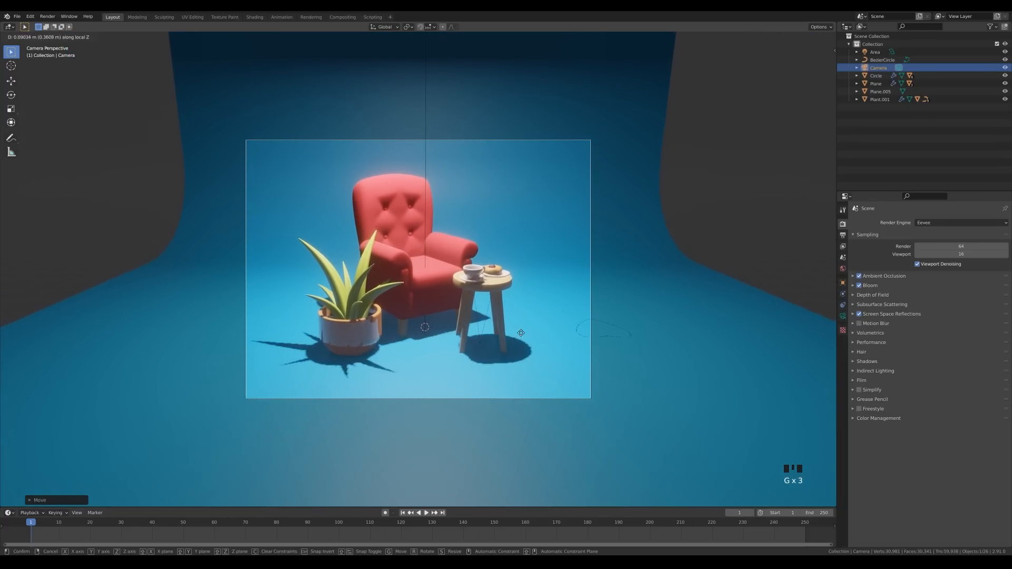
left_click(521, 327)
key("ctrl+s")
Step: Set the pivot point to 3D Cursor and rotate the area light around X and Z to the plant's side of the scene
left_click(425, 162)
key("period")
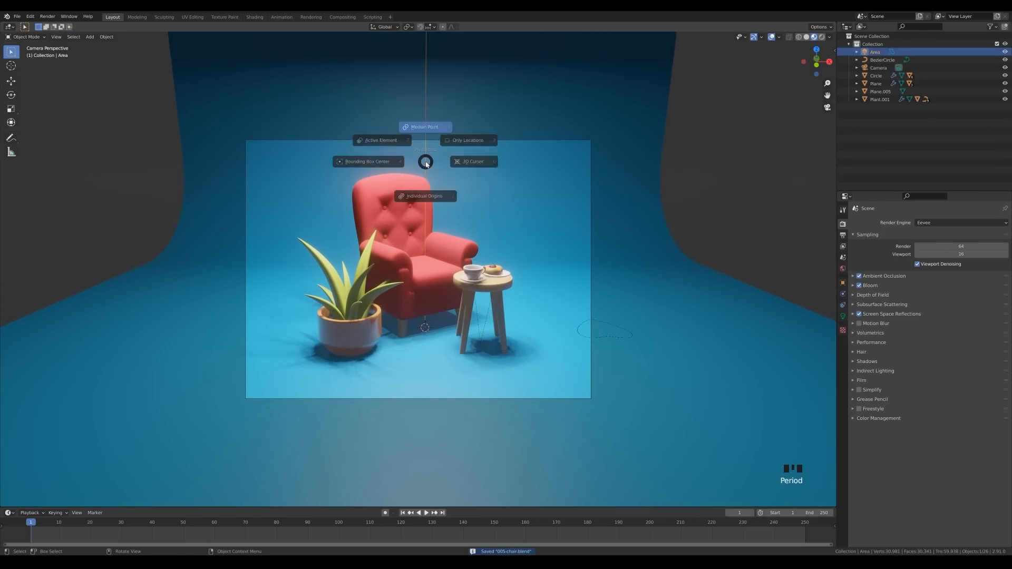
left_click(472, 163)
scroll(529, 282, "down", 3)
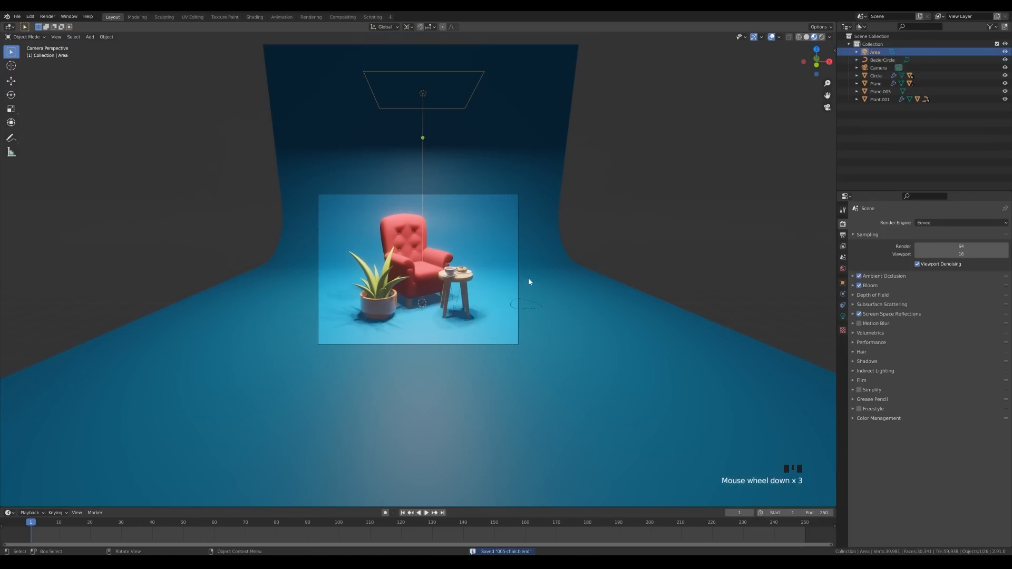
key("r")
key("x")
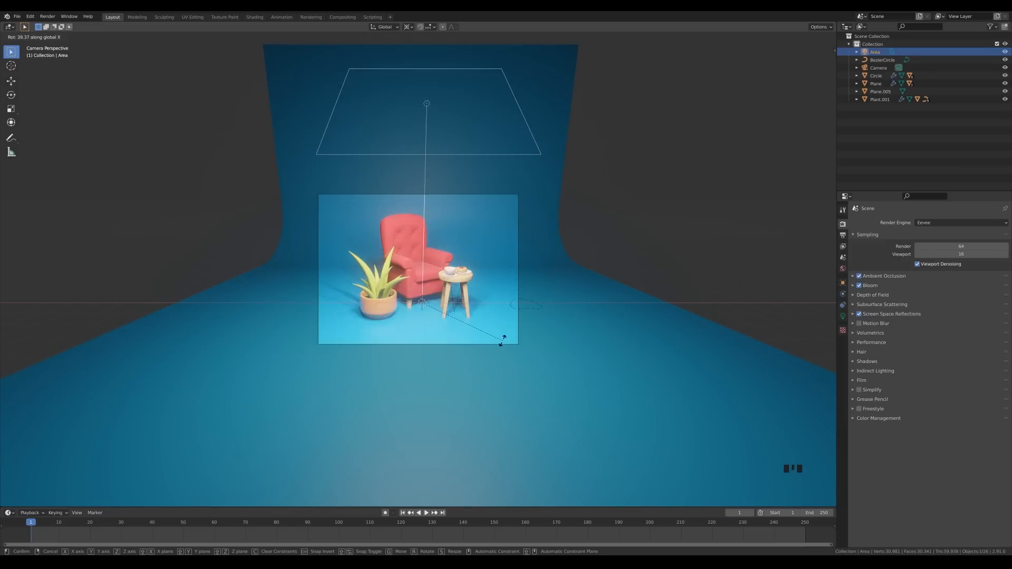
right_click(554, 324)
key("r")
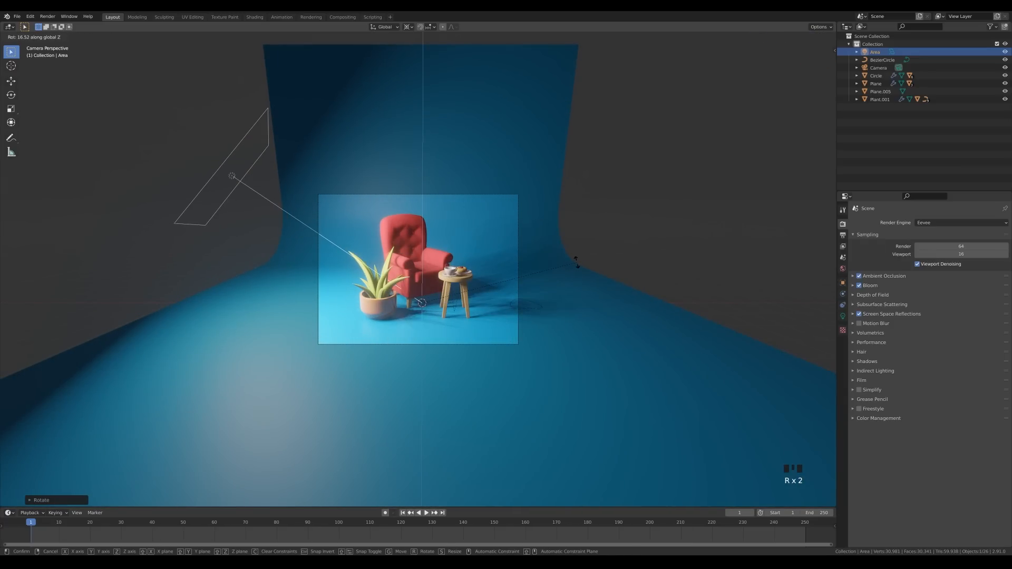
left_click(577, 262)
Step: Tint the area light a pale warm orange with hue 0.100 and saturation 0.204
left_click(842, 316)
left_click(956, 265)
left_click_drag(957, 191, 955, 195)
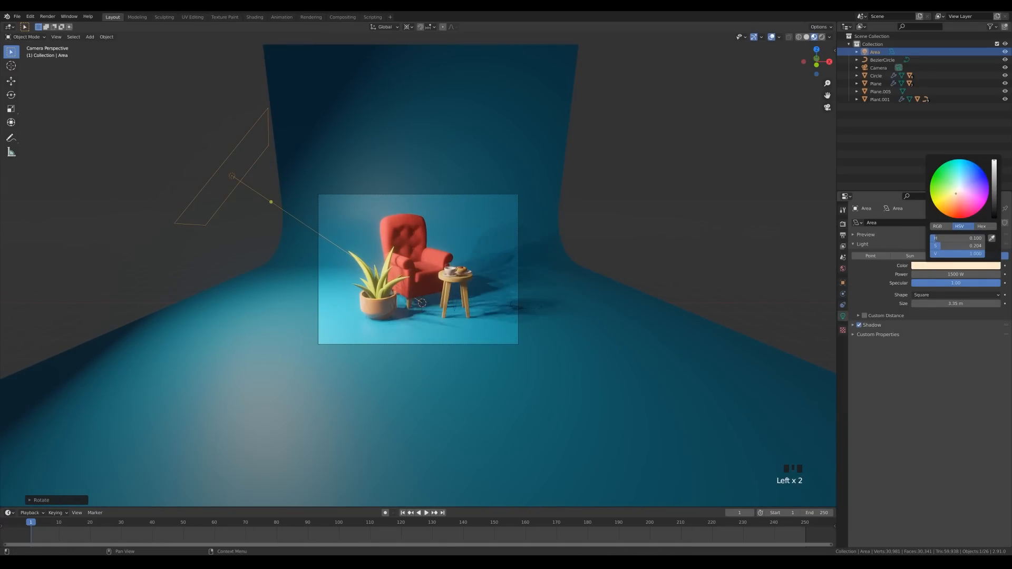
Step: Duplicate the area light in place and rotate the copy about Z to the stool's side of the scene
key("shift+d")
right_click(627, 175)
key("r")
key("z")
left_click(311, 274)
Step: Set the duplicated light's Power to 500 W and its color to violet-blue
left_click(947, 274)
type("500")
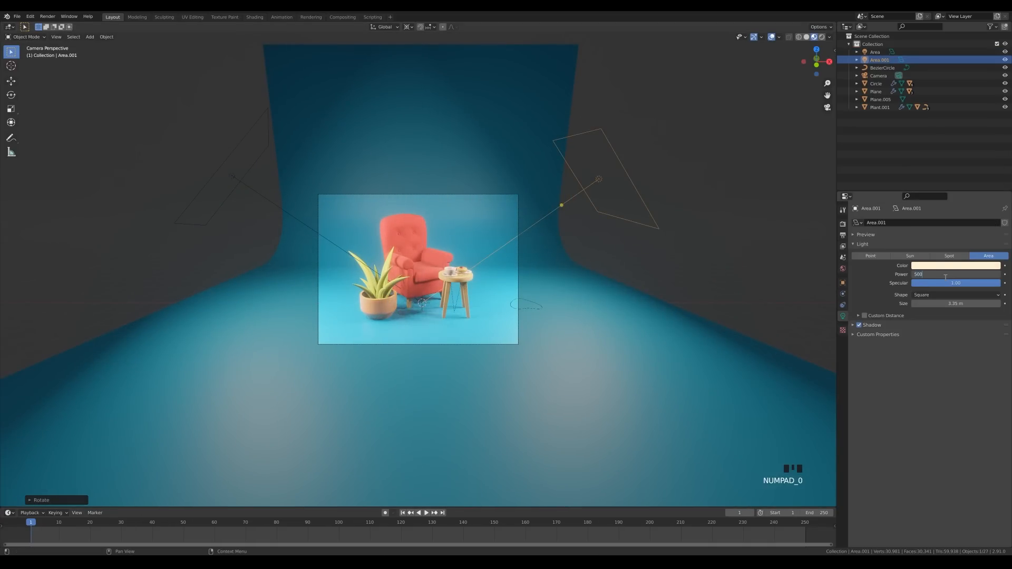
key("Return")
left_click(944, 267)
left_click_drag(959, 193, 976, 185)
Step: Rotate the violet-blue light around Z and its local Y axis, and adjust its position beside the stool
key("r")
key("z")
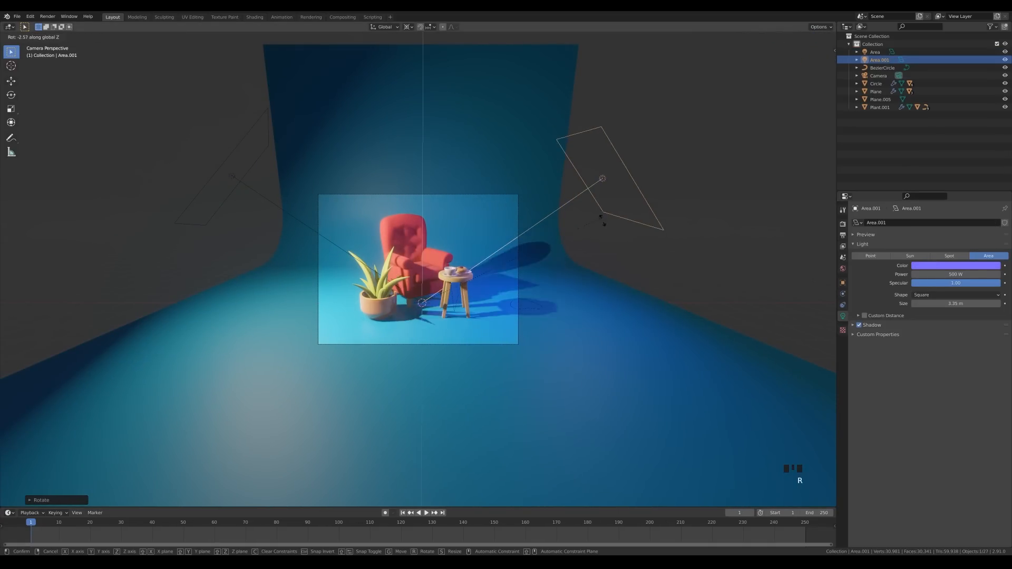
left_click(650, 260)
key("g")
key("z")
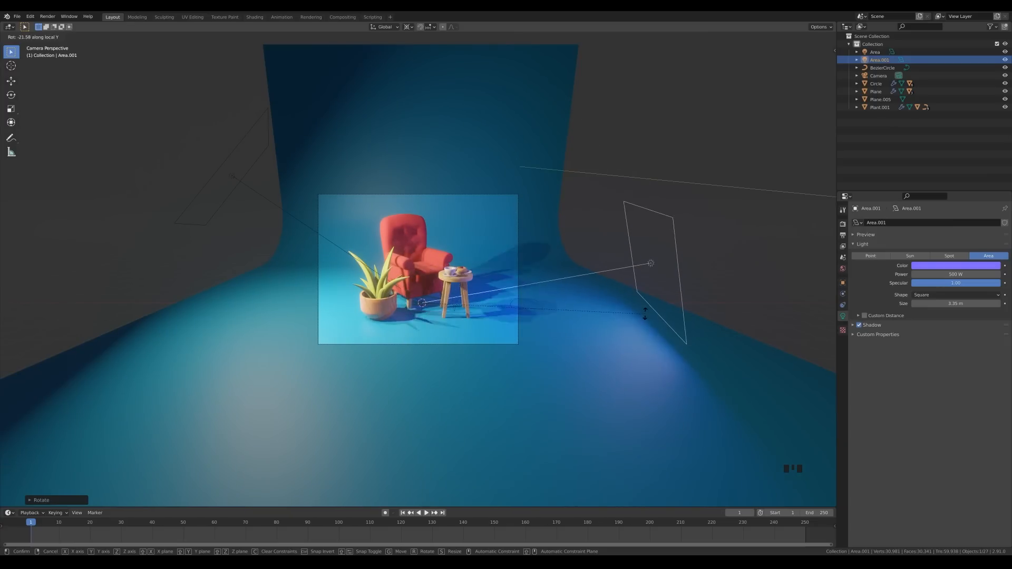
left_click(659, 307)
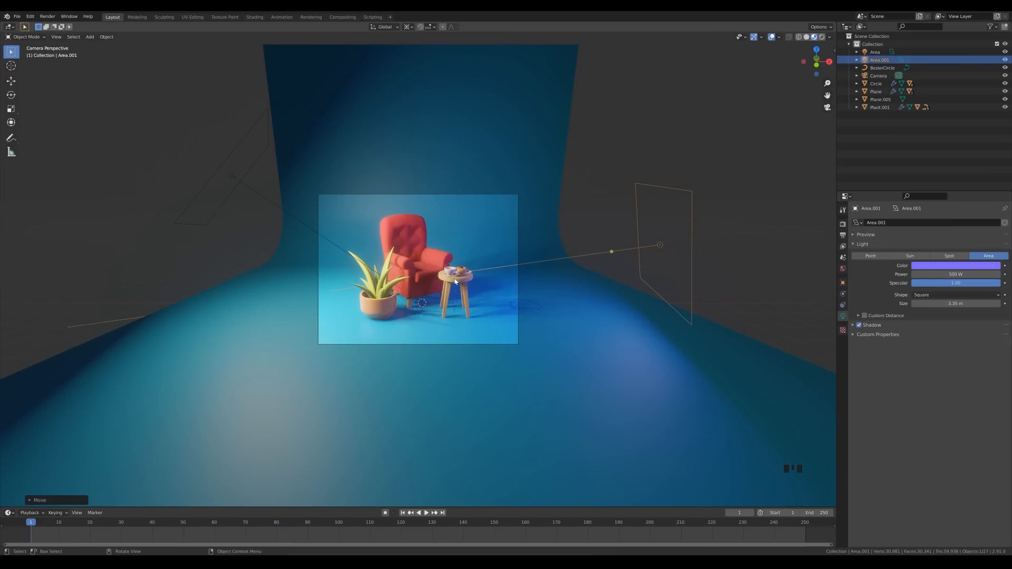
Step: Add a third area light, place it behind the armchair, and raise it along Z
key("shift+a")
left_click(487, 299)
middle_click_drag(366, 285, 435, 319)
key("g")
left_click(328, 292)
key("g")
key("z")
left_click(328, 192)
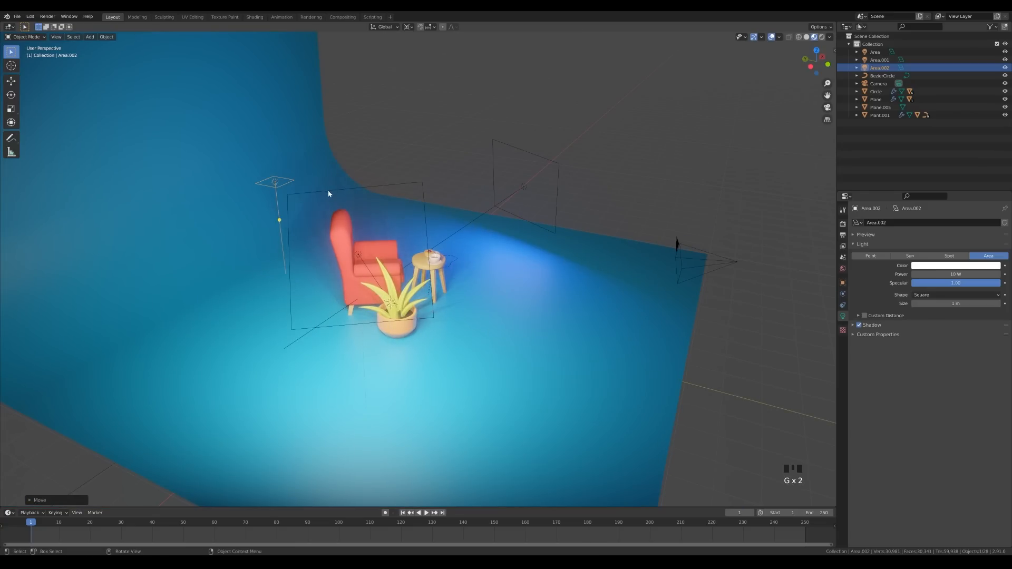
Step: Set the pivot point back to Median Point and rotate the third light about X to face the backdrop
key("r")
key("x")
right_click(341, 187)
key("period")
left_click(327, 120)
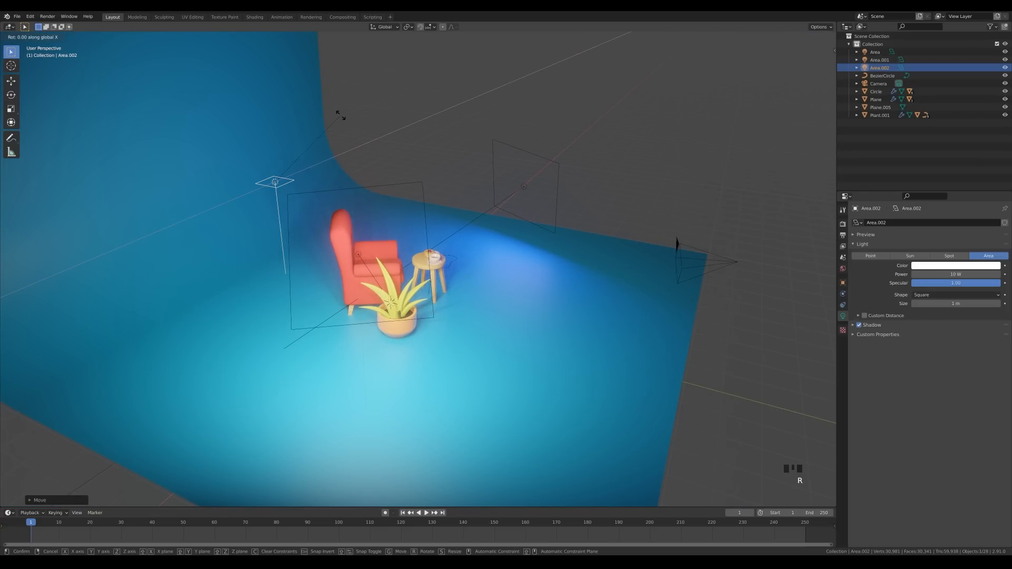
key("r")
left_click(341, 118)
Step: Give the third light a Disk shape with a Size of 4.31 m and a Power of 1500 W
left_click(956, 295)
left_click(949, 316)
double_click(955, 274)
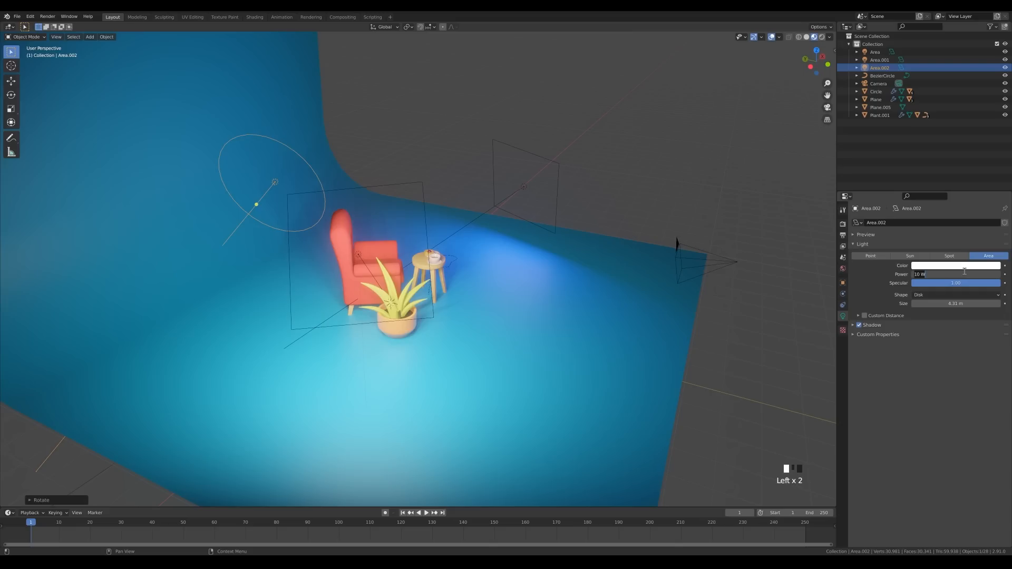
type("1500")
key("Return")
Step: Reduce the disk light to 3.56 m and reposition it along Y and Z behind the armchair's backrest
middle_click_drag(325, 207, 363, 184)
key("g")
key("y")
left_click(382, 229)
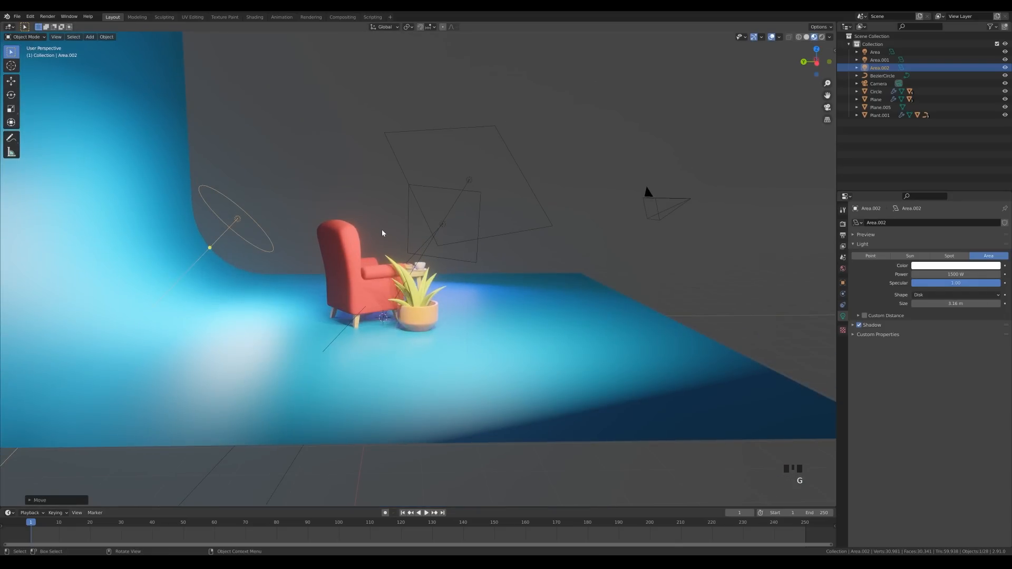
key("KP_0")
key("g")
key("z")
left_click(478, 211)
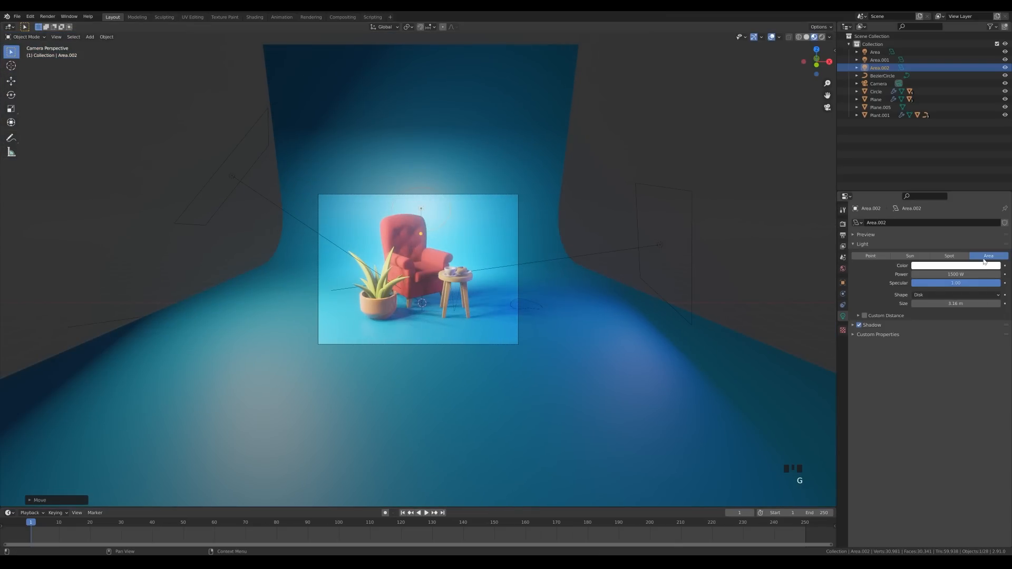
Step: Give the disk light a warmer color, set the world background to dark purple, and save the file
left_click(955, 265)
left_click(953, 273)
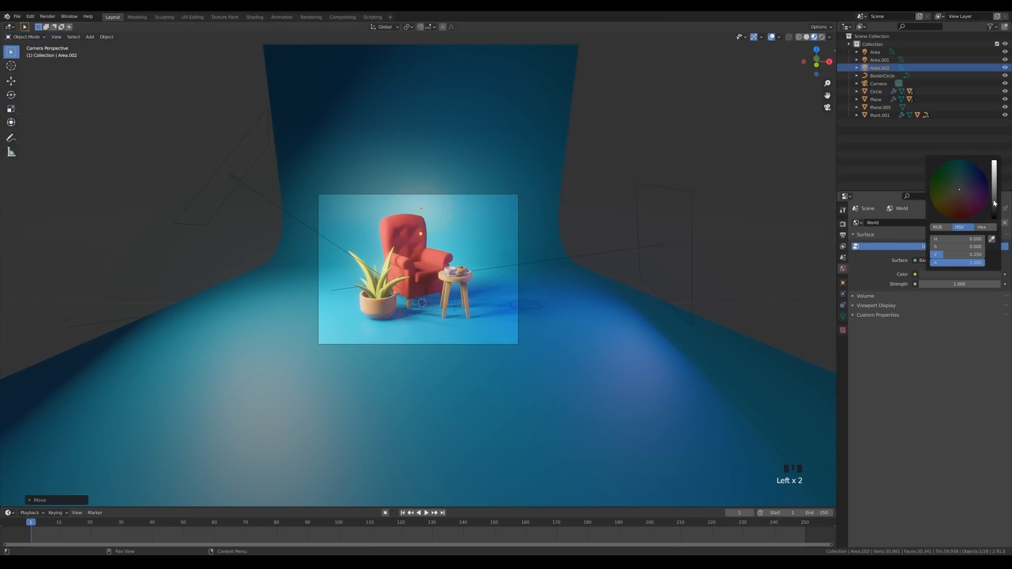
left_click_drag(994, 211, 994, 188)
left_click_drag(965, 190, 976, 187)
key("ctrl+s")
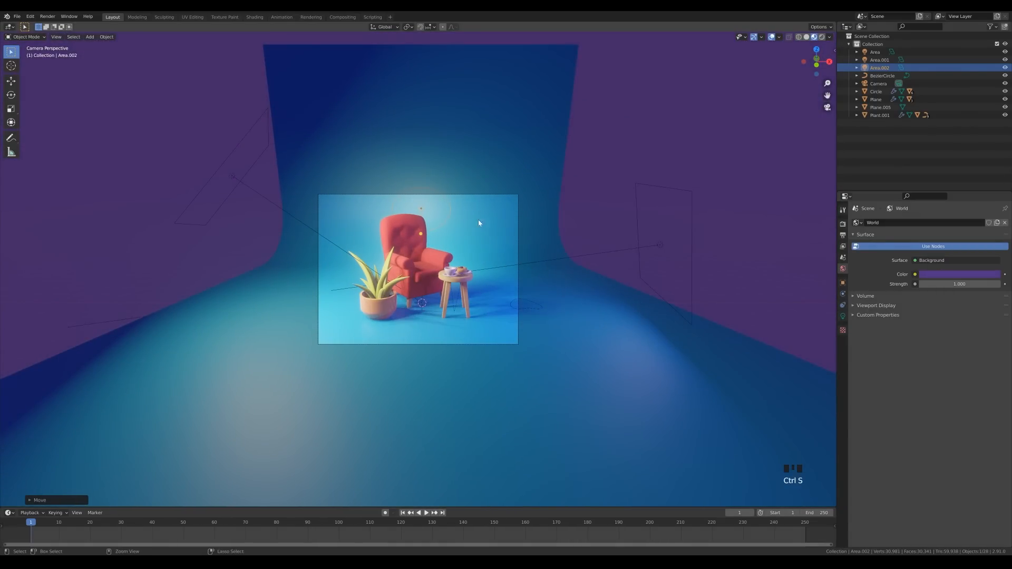
Step: Set a render region around the camera frame and switch the viewport to Rendered shading
key("ctrl+b")
left_click_drag(260, 169, 611, 423)
scroll(479, 245, "up", 4)
middle_click_drag(501, 269, 560, 229, "shift")
key("z")
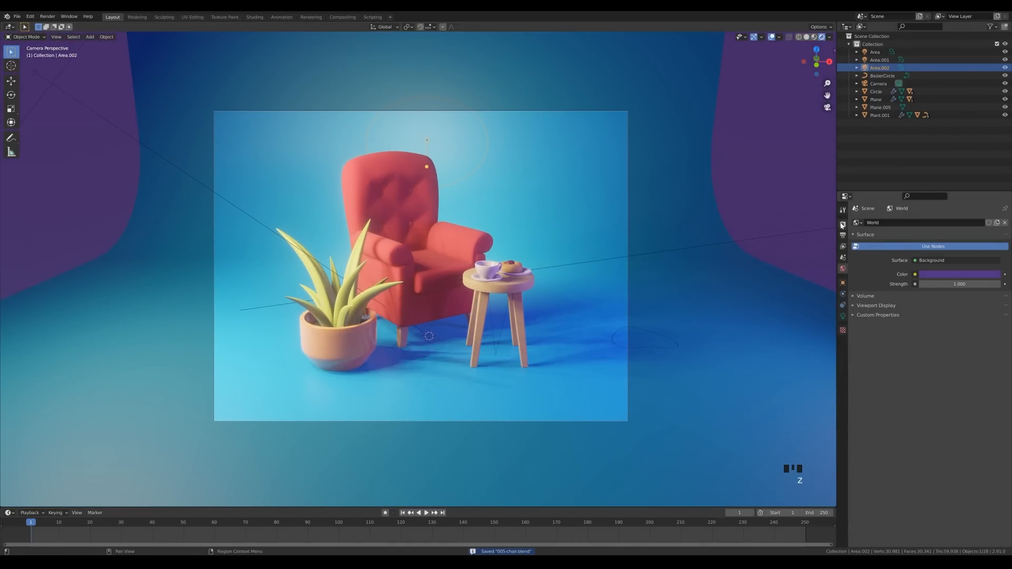
Step: Set the render engine to Cycles with GPU Compute as the device
left_click(842, 225)
left_click(928, 224)
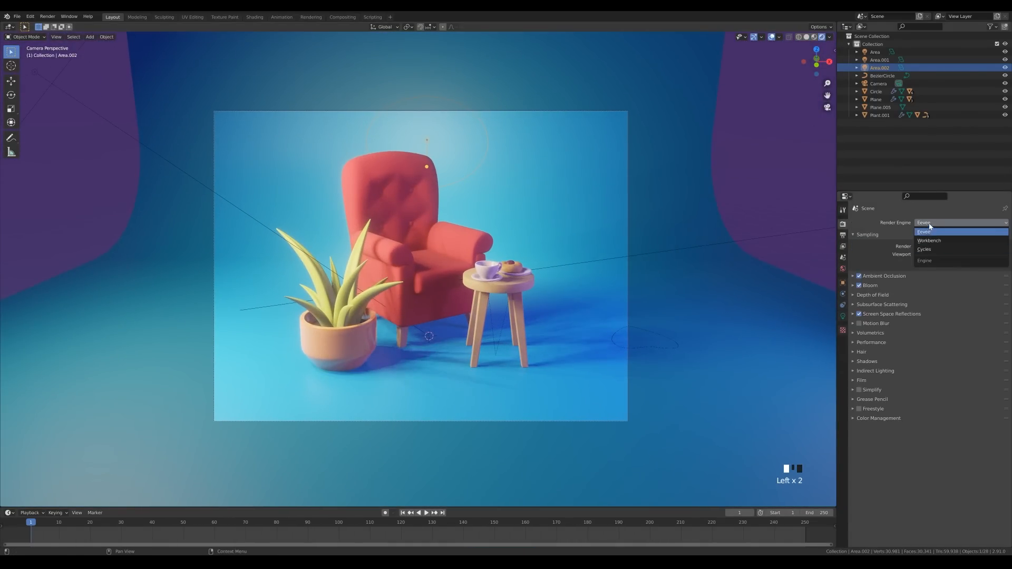
left_click(929, 229)
left_click(930, 225)
left_click(931, 249)
left_click(919, 242)
left_click(923, 260)
Step: Enable Adaptive Sampling and denoising, using OpenImageDenoise for the render and OptiX for the viewport
left_click(864, 286)
left_click(866, 295)
left_click_drag(917, 307, 917, 316)
left_click(936, 316)
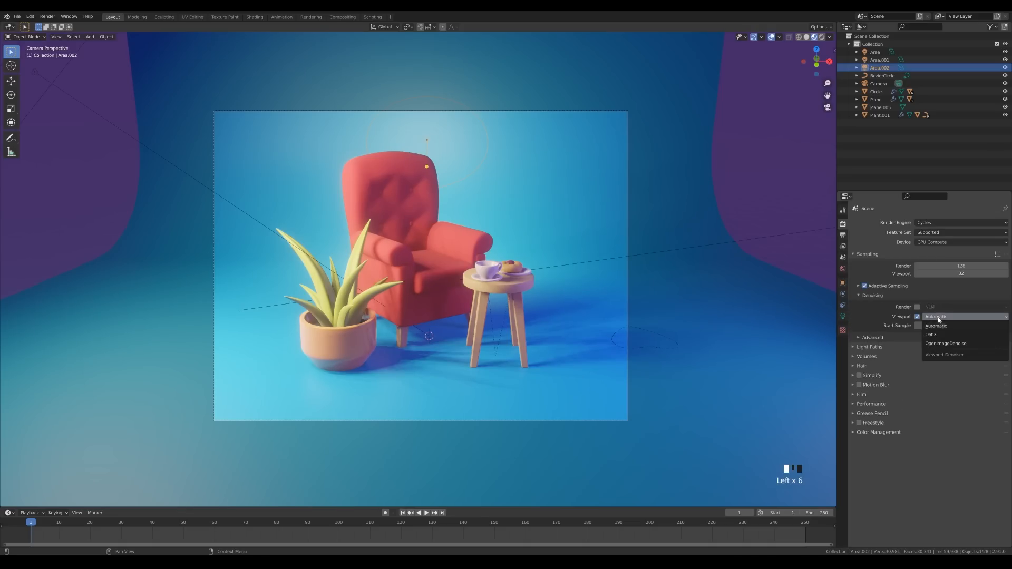
left_click(933, 335)
left_click(929, 309)
left_click(931, 334)
Step: Set the tiles to 512 by 512 px and the render samples to 512, and preview the scene in Rendered shading
left_click(938, 404)
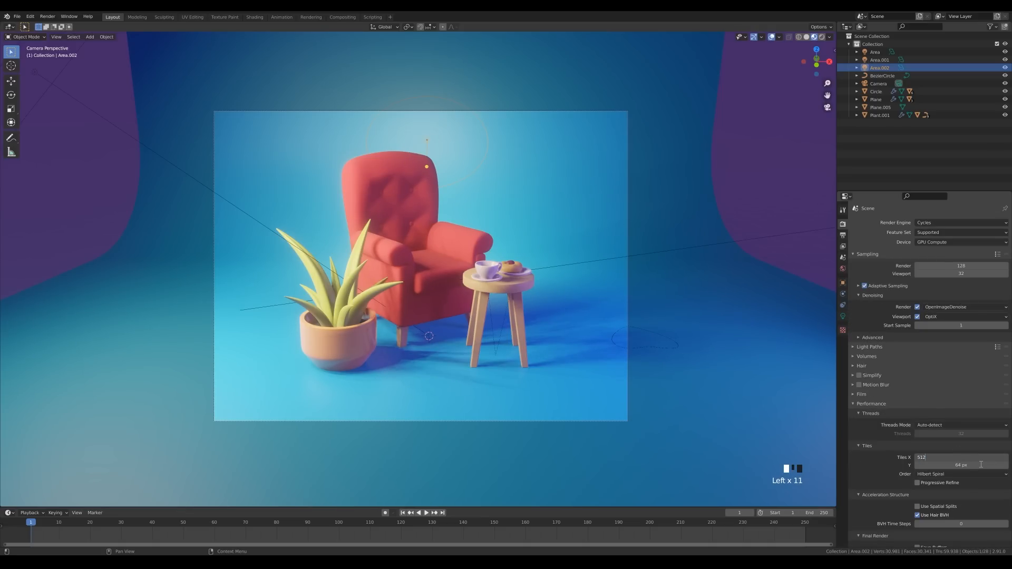
left_click(971, 270)
type("512")
key("Return")
key("z")
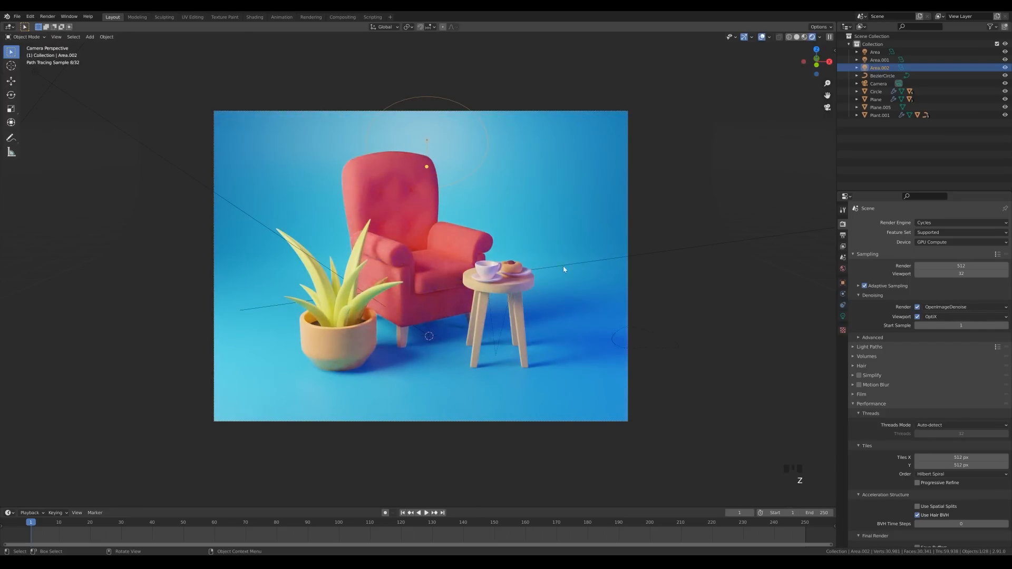
Step: Raise the camera slightly along the Z axis so the armchair scene sits lower in the frame
left_click(628, 288)
key("g")
key("z")
left_click(682, 289)
Step: Change the plant pot material's base color to a stronger orange, and open the armchair's base color
left_click(340, 358)
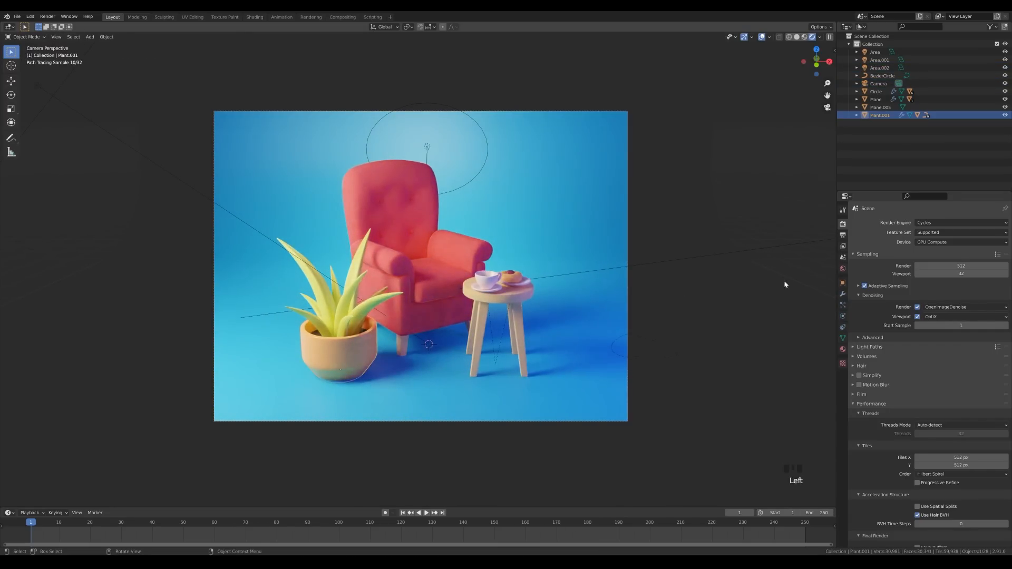
left_click(843, 349)
left_click(951, 316)
mouse_move(952, 247)
left_mouse_down()
mouse_move(962, 249)
mouse_move(950, 257)
mouse_move(960, 252)
left_mouse_up()
left_click(422, 210)
left_click(956, 315)
Step: Darken the blue base color of the backdrop's Bg material
left_click(569, 211)
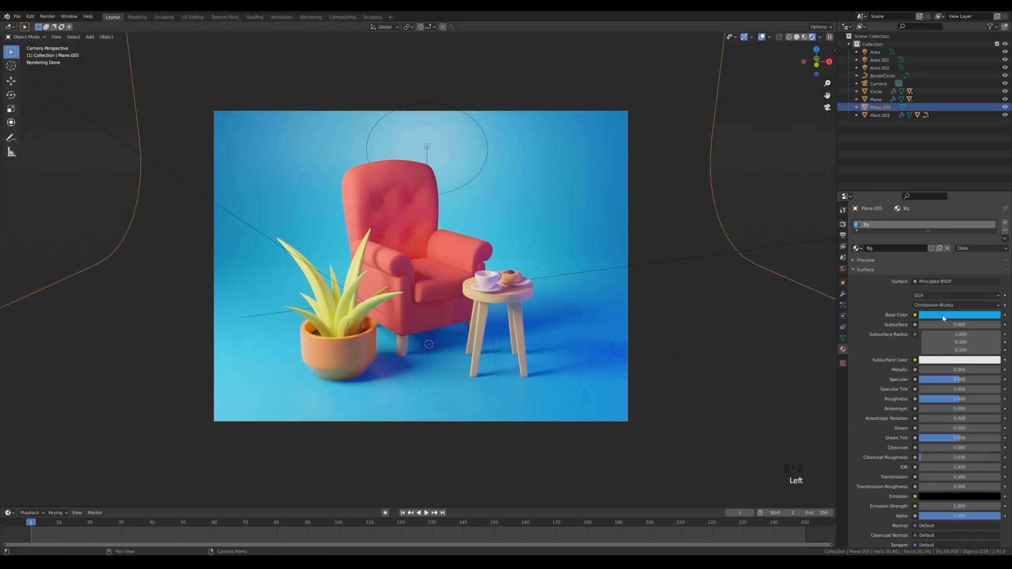
left_click(947, 315)
mouse_move(994, 206)
left_mouse_down()
mouse_move(994, 243)
mouse_move(994, 218)
left_mouse_up()
Step: Change the disk area light above the armchair from its warm tint to a saturated blue
left_click(486, 159)
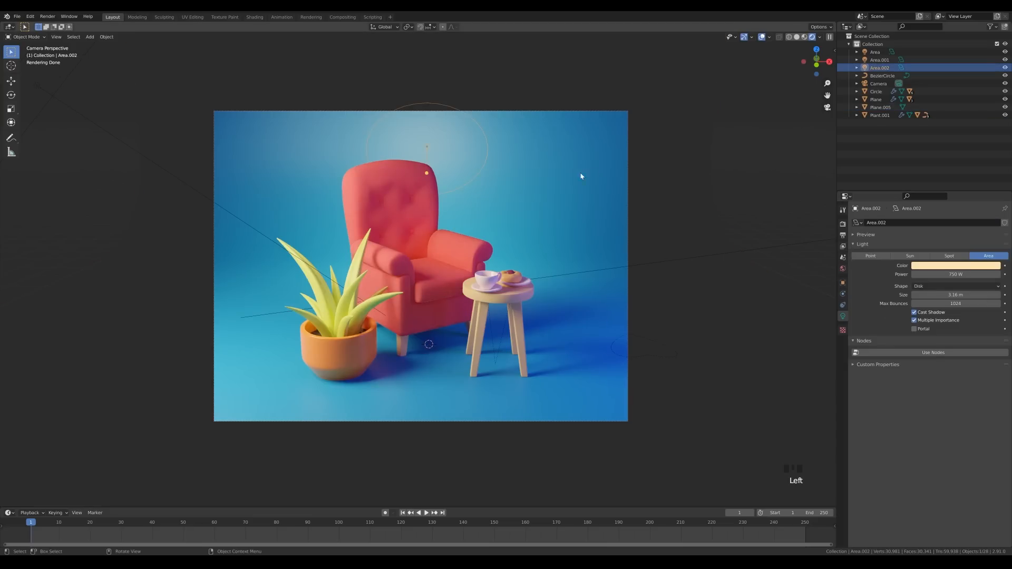
mouse_move(958, 266)
left_mouse_down()
mouse_move(960, 209)
mouse_move(971, 266)
left_mouse_up()
left_click(965, 267)
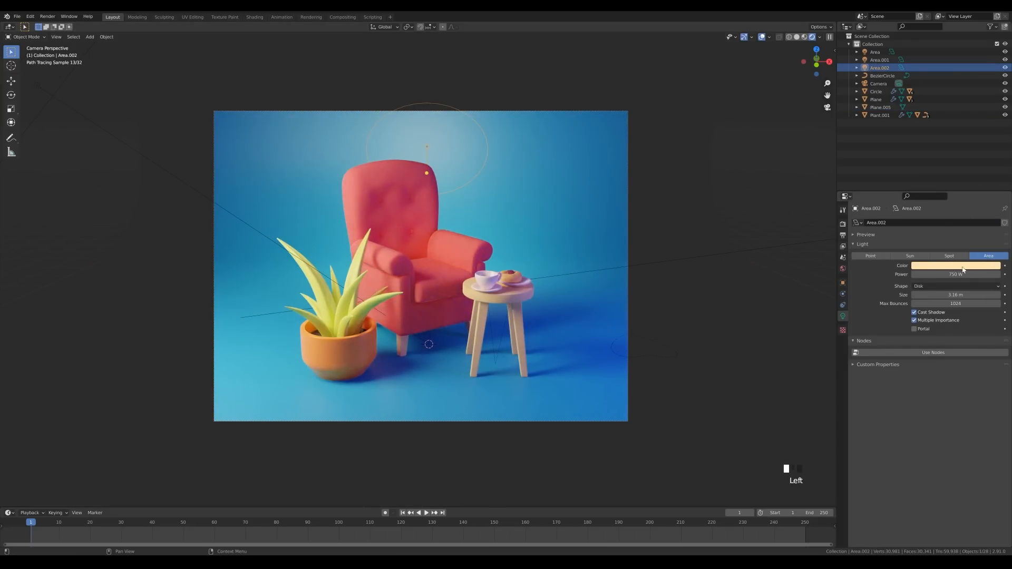
left_click(970, 160)
Step: Tune the disk area light to cyan with hue 0.482 in Material Preview shading, and save the file in camera view
left_click(471, 235)
key("z")
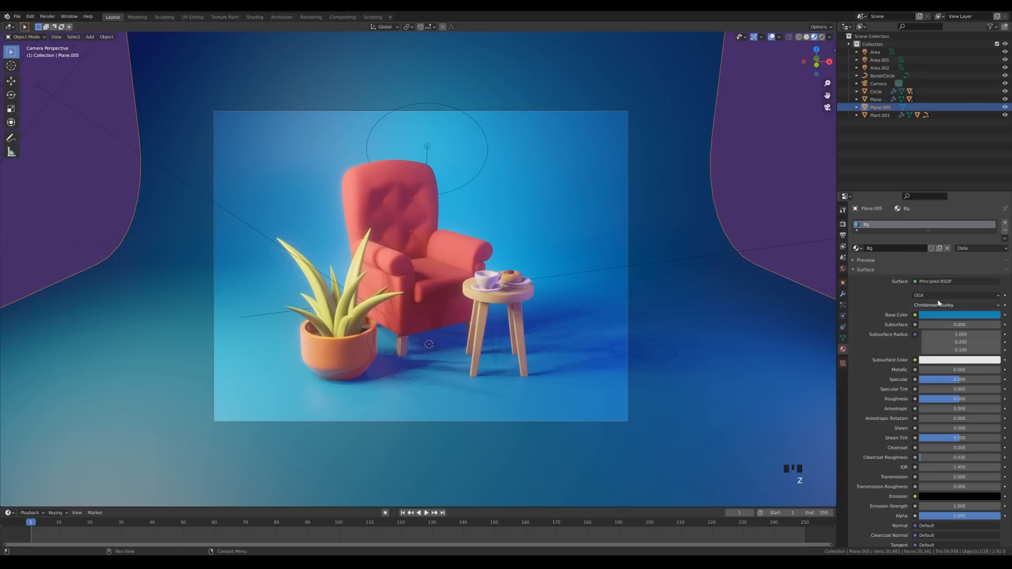
left_click(428, 148)
mouse_move(954, 265)
left_mouse_down()
mouse_move(953, 238)
mouse_move(941, 266)
left_mouse_up()
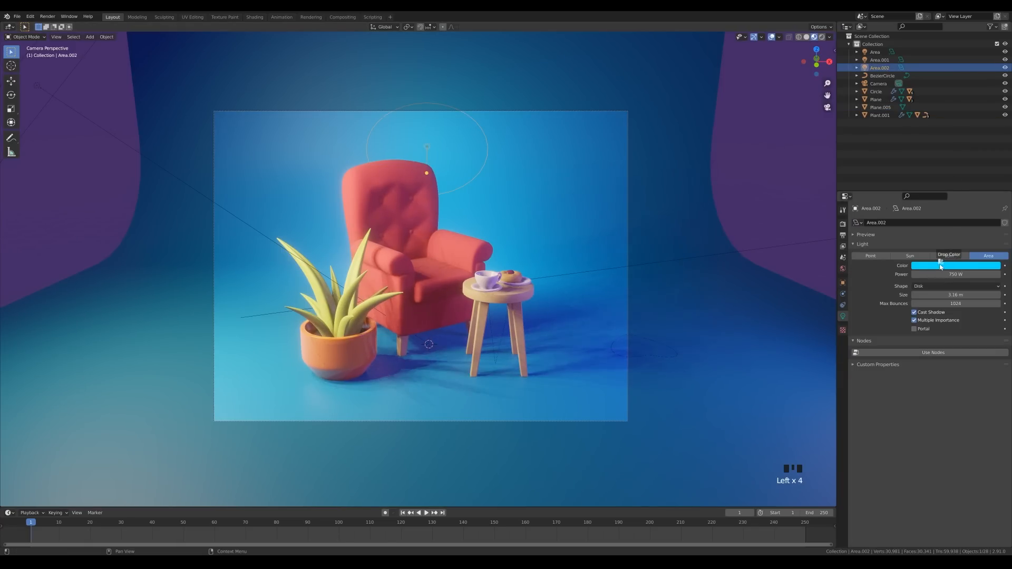
left_click(943, 266)
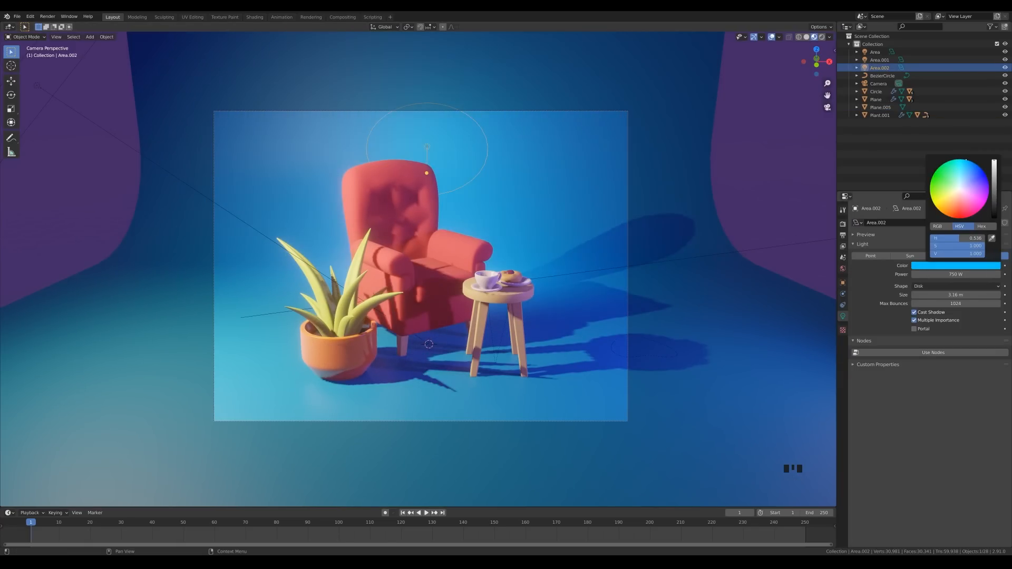
left_click_drag(966, 160, 959, 160)
middle_click_drag(540, 255, 544, 264)
left_click(969, 265)
left_click_drag(963, 162, 956, 160)
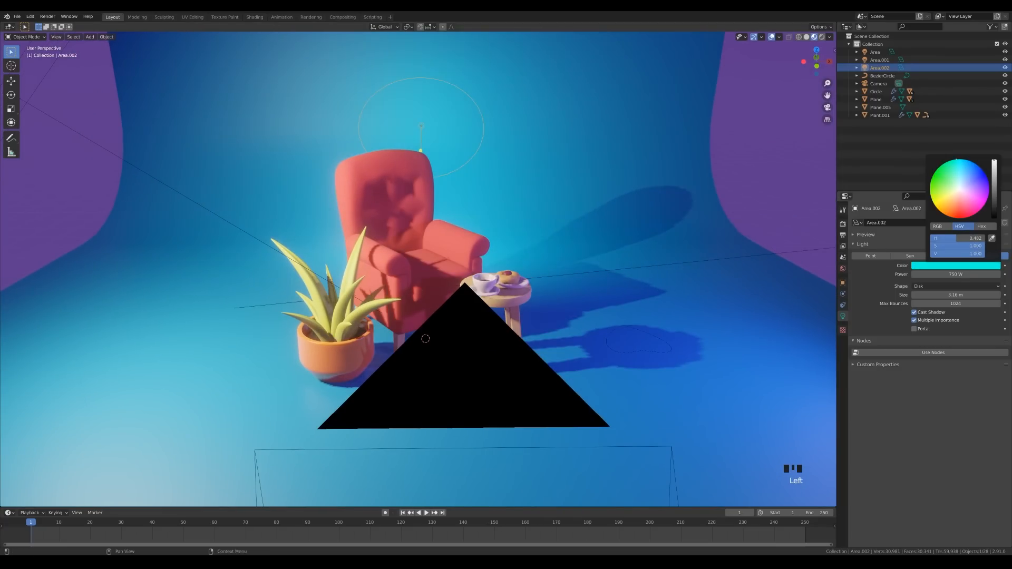
key("ctrl+s")
key("KP_0")
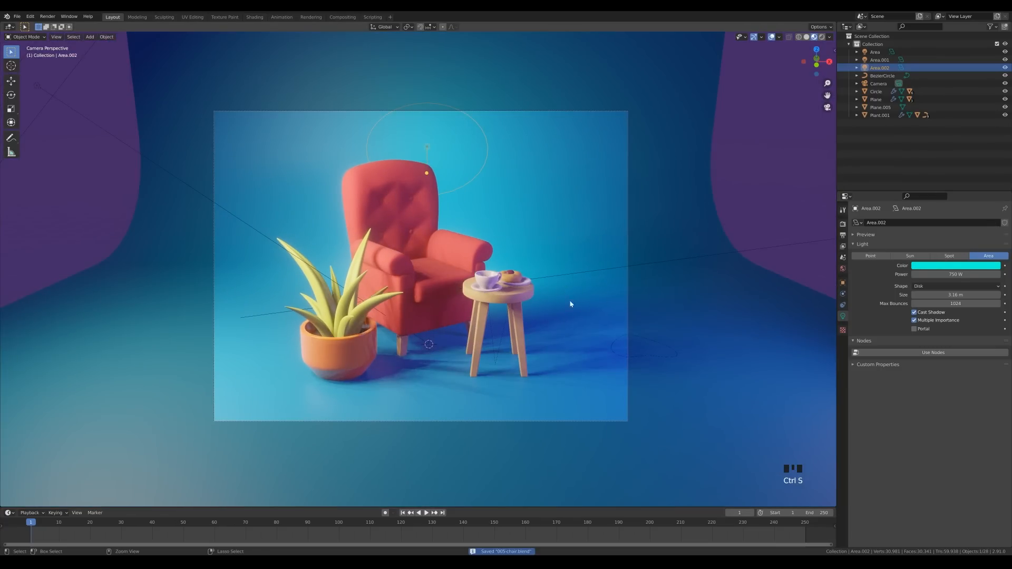
Step: Slide the stool with the cup and pastry slightly away from the armchair, keeping its height locked
left_click(524, 290)
key("g")
key("shift+z")
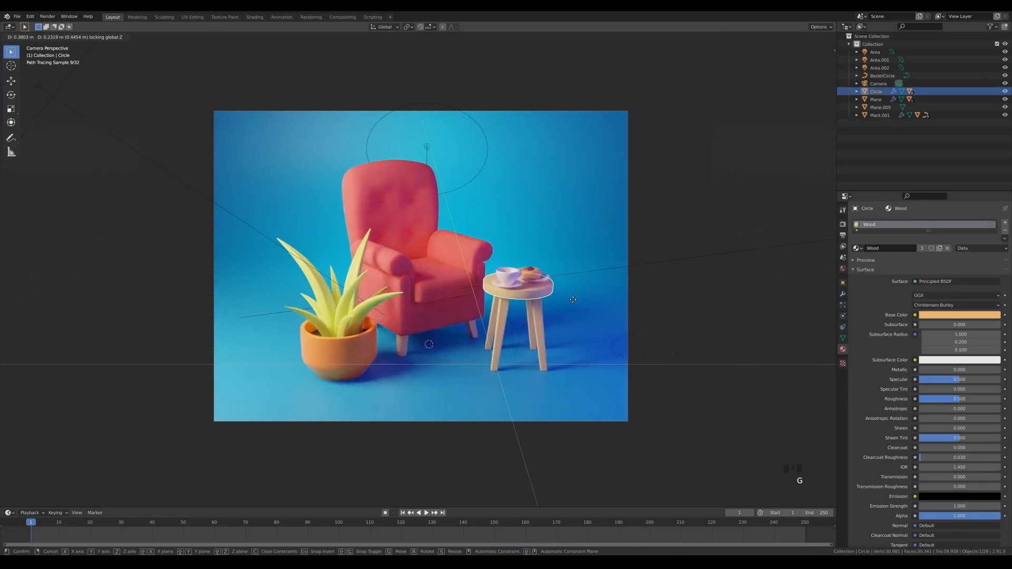
left_click(565, 300)
Step: Slide the potted plant slightly along the floor, keeping its height locked
left_click(350, 361)
key("g")
key("shift+z")
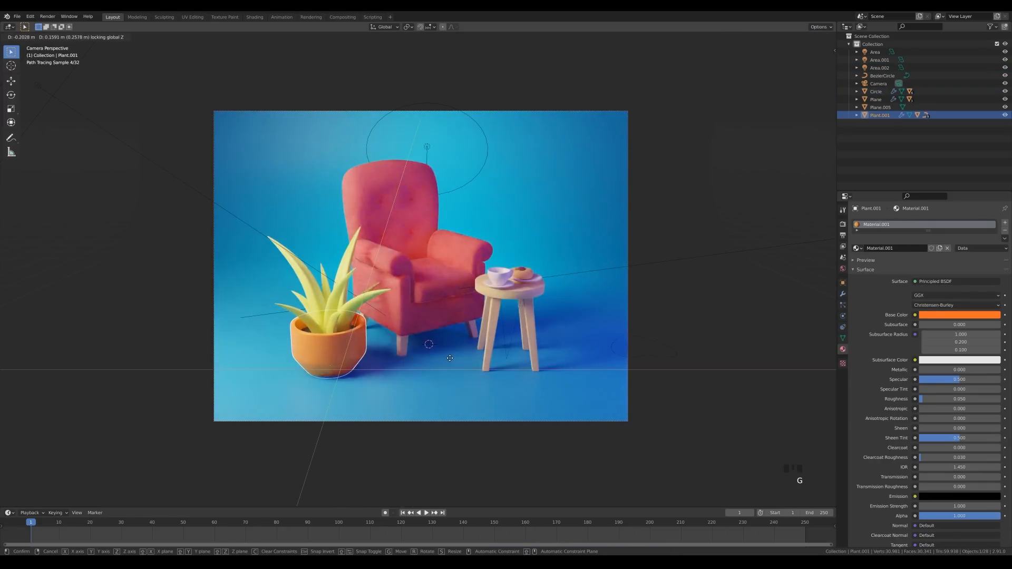
left_click(340, 359)
Step: Shrink the square area light to about 2.97 m and compare the scene in Material Preview and Rendered shading
left_click(253, 227)
scroll(147, 150, "down", 3)
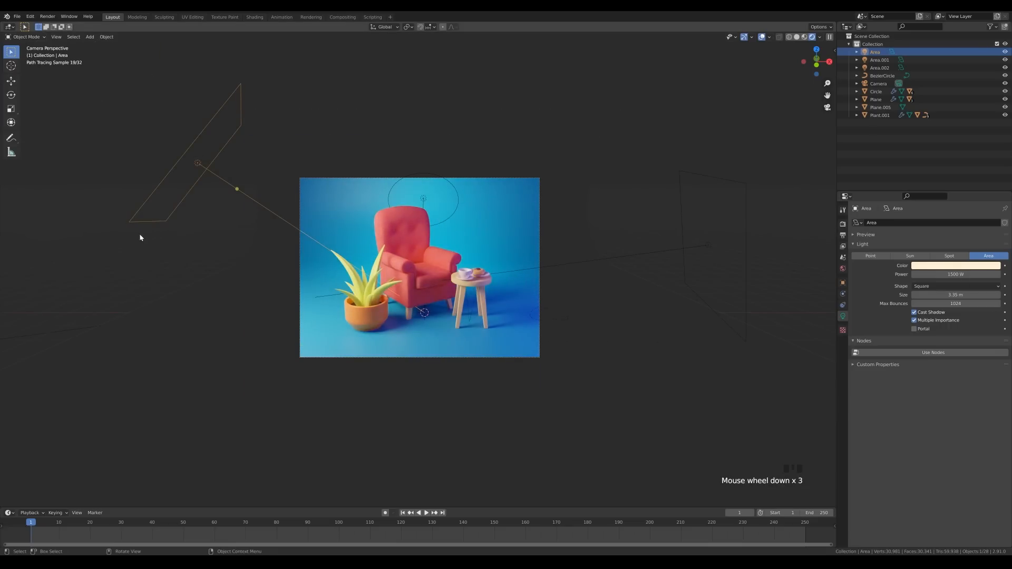
mouse_move(138, 218)
left_mouse_down()
mouse_move(189, 170)
mouse_move(166, 190)
mouse_move(132, 276)
mouse_move(138, 215)
left_mouse_up()
key("z")
left_click(280, 166)
key("z")
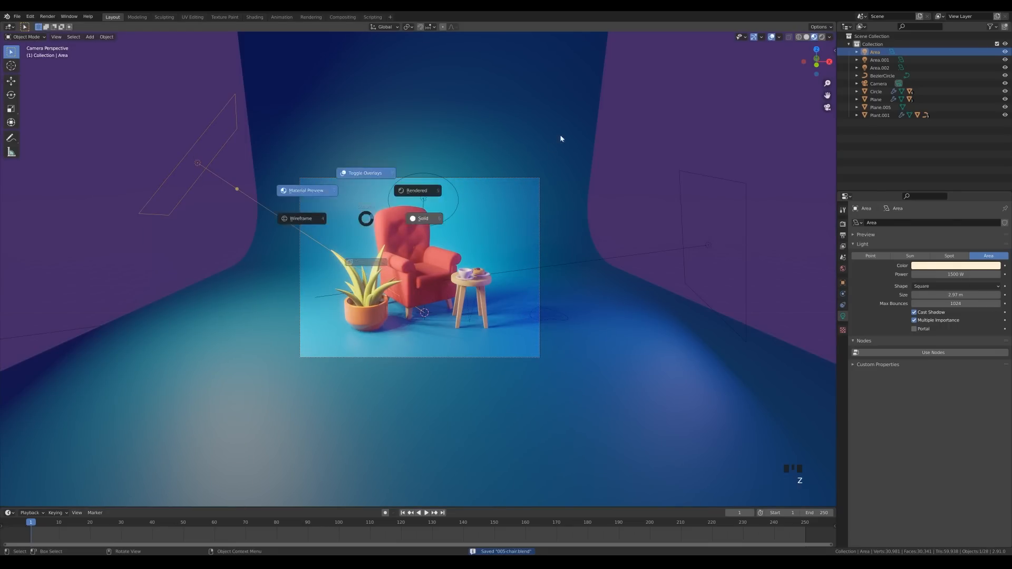
left_click(560, 136)
scroll(651, 194, "down", 4)
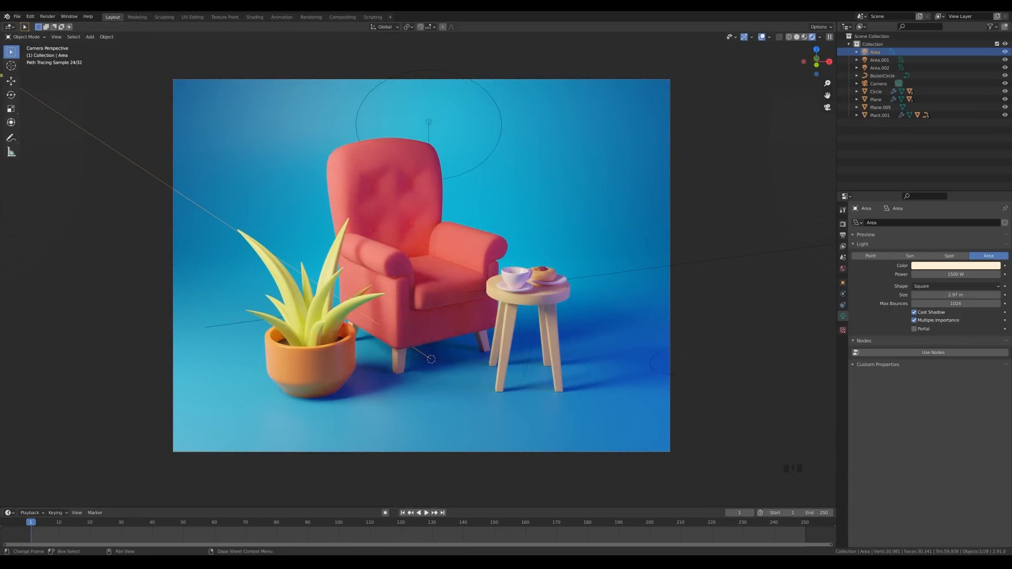